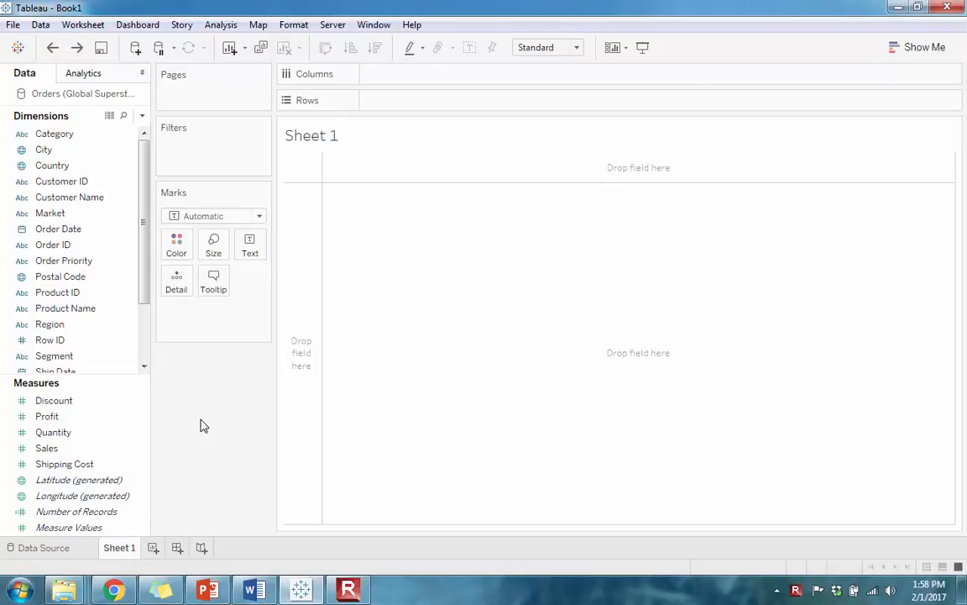
- Build a line chart of Sales by continuous month of Order Date, with the lines coloured by Market
{"action": "left_click", "coordinate": [59, 466]}
{"action": "left_click", "coordinate": [56, 450]}
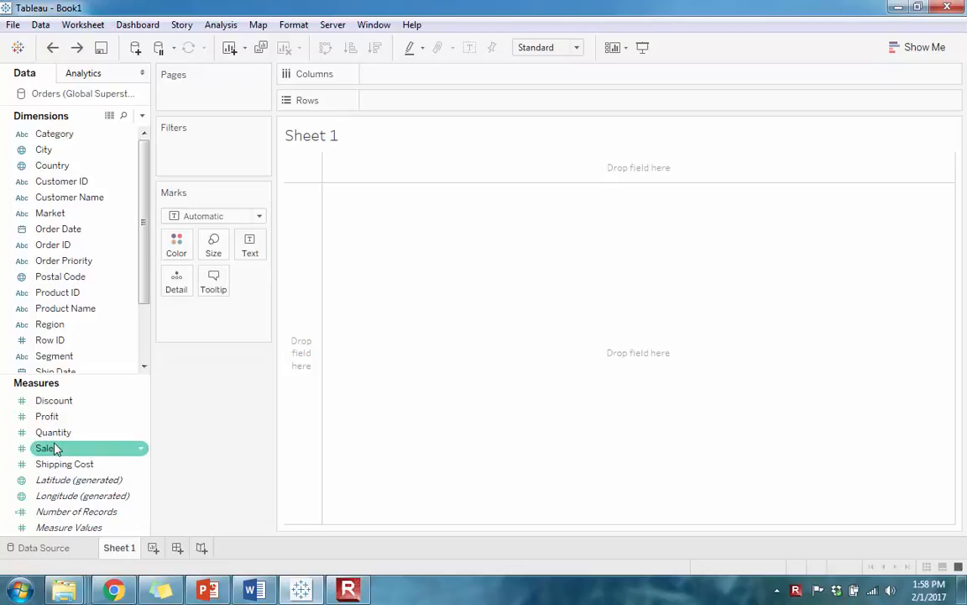
{"action": "double_click", "coordinate": [48, 449]}
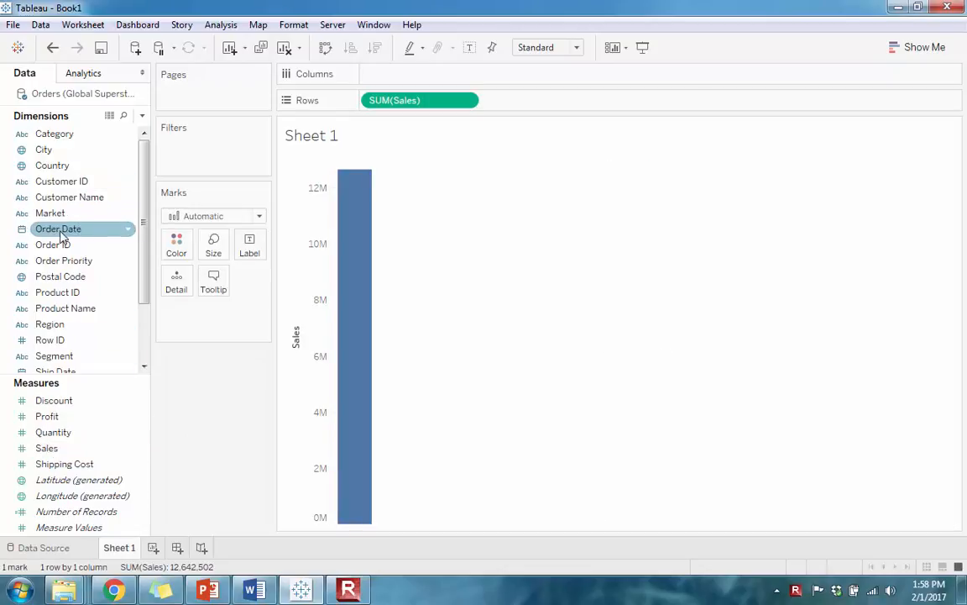
{"action": "left_click_drag", "start_coordinate": [63, 238], "coordinate": [400, 84]}
{"action": "right_click", "coordinate": [420, 74]}
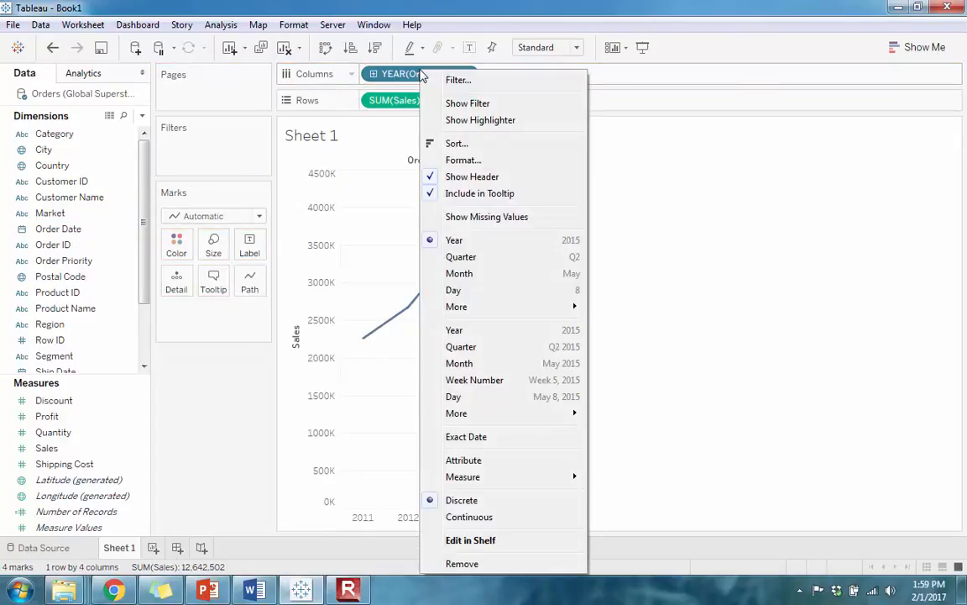
{"action": "left_click", "coordinate": [451, 366]}
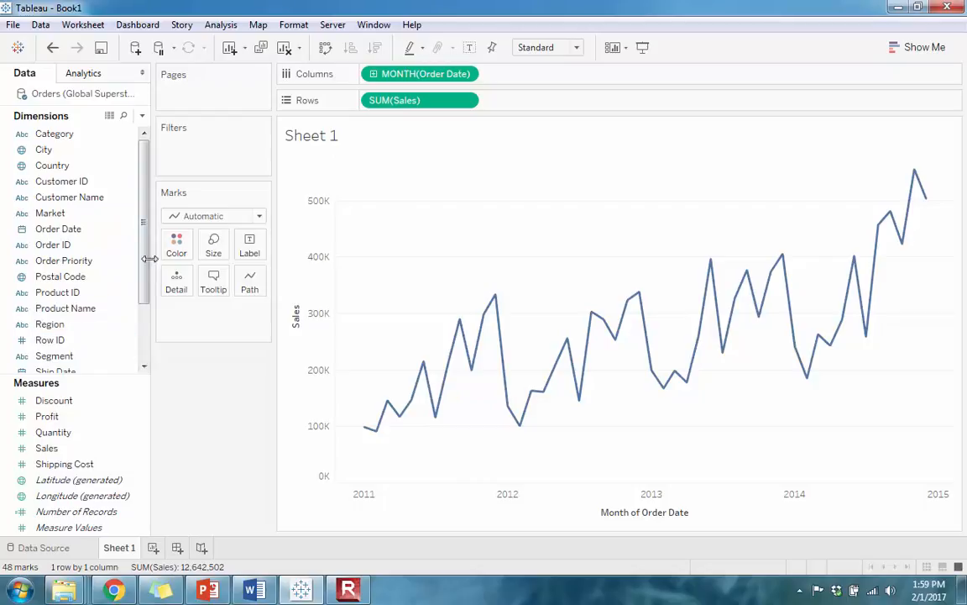
{"action": "mouse_move", "coordinate": [147, 265]}
{"action": "left_mouse_down"}
{"action": "mouse_move", "coordinate": [149, 302]}
{"action": "mouse_move", "coordinate": [151, 261]}
{"action": "left_mouse_up"}
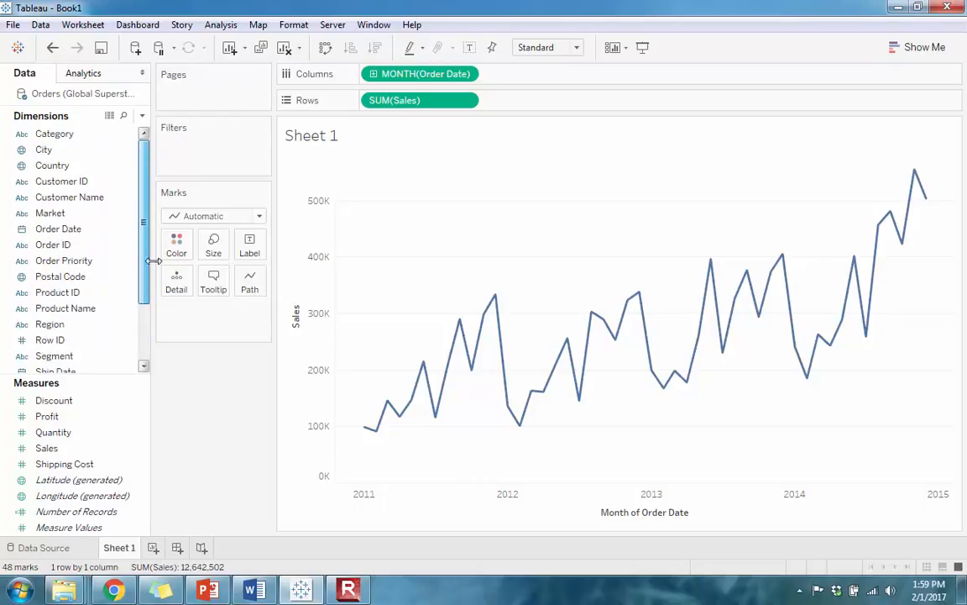
{"action": "left_click_drag", "start_coordinate": [47, 212], "coordinate": [178, 241]}
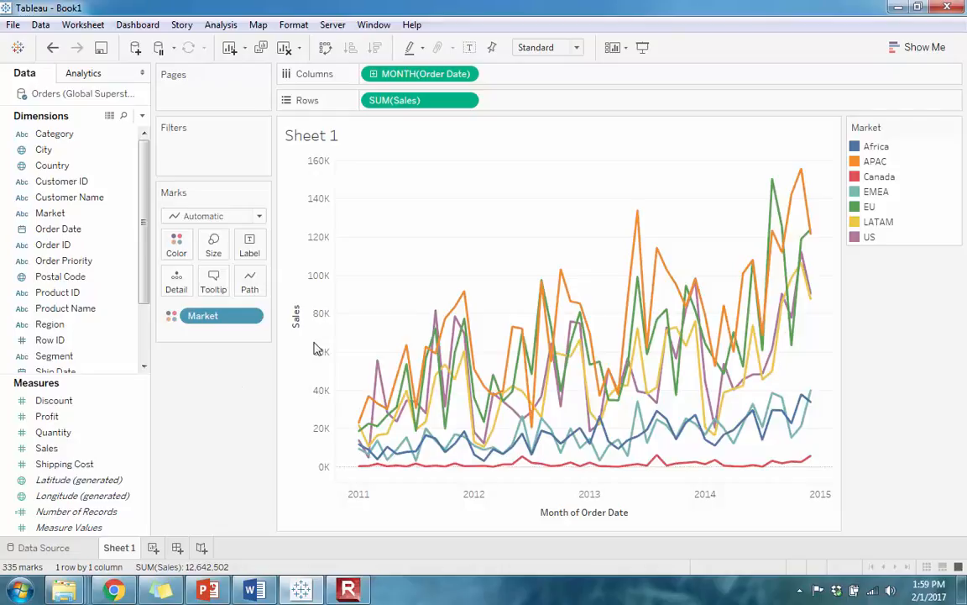
- Show mark labels with the sales values on the market lines
{"action": "left_click", "coordinate": [252, 249]}
{"action": "left_click", "coordinate": [253, 248]}
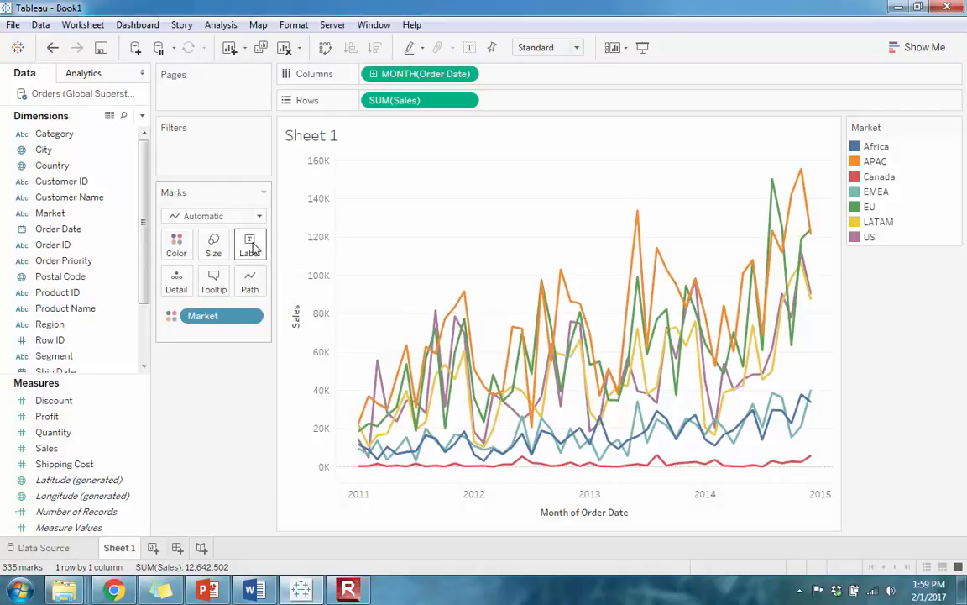
{"action": "mouse_move", "coordinate": [638, 220]}
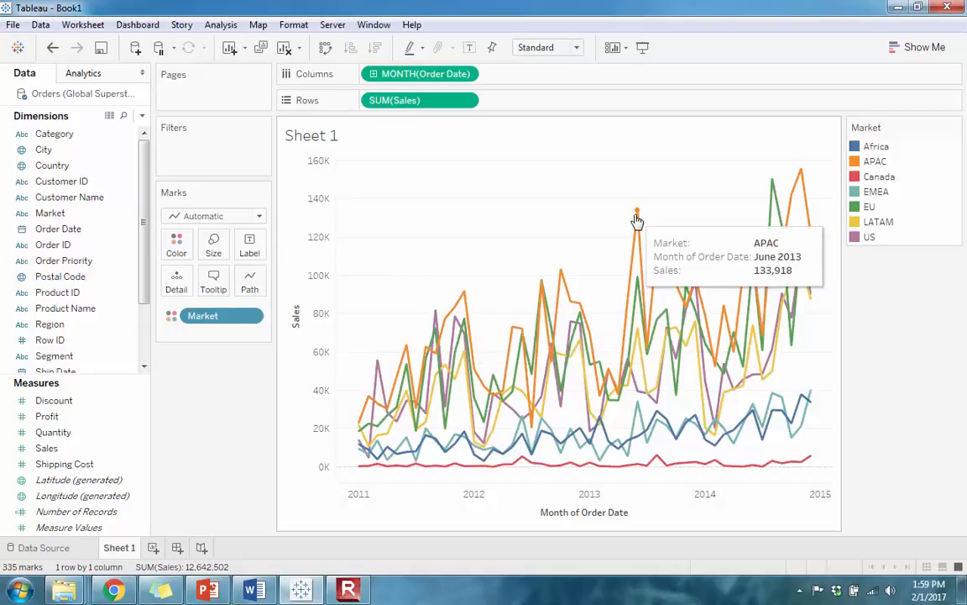
{"action": "mouse_move", "coordinate": [801, 175]}
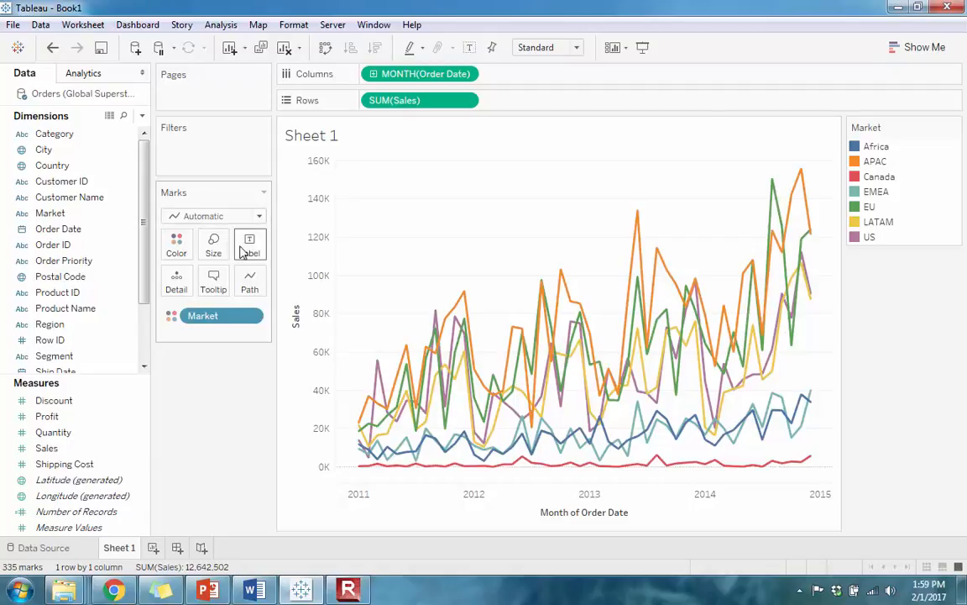
{"action": "left_click", "coordinate": [244, 252]}
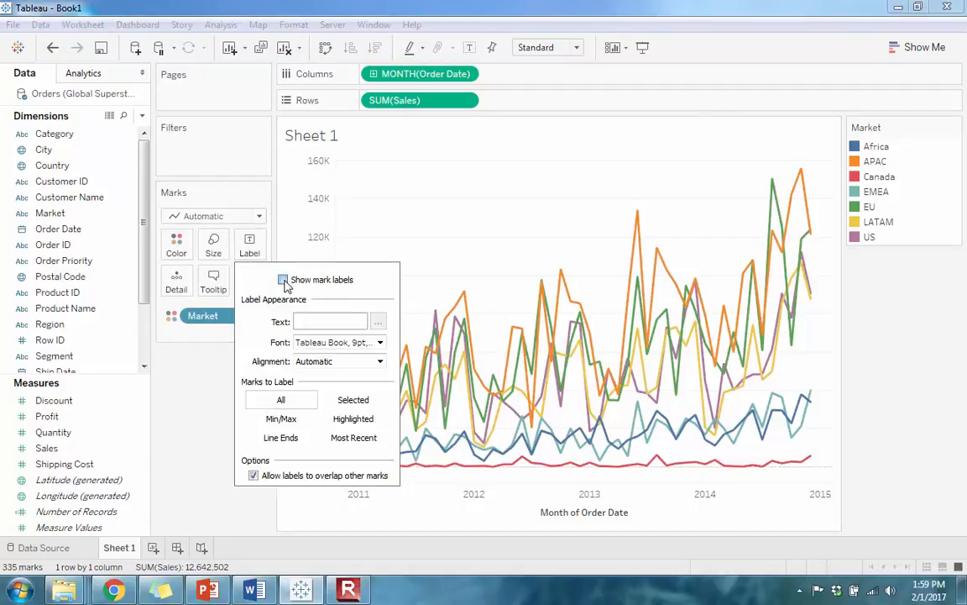
{"action": "left_click", "coordinate": [283, 280]}
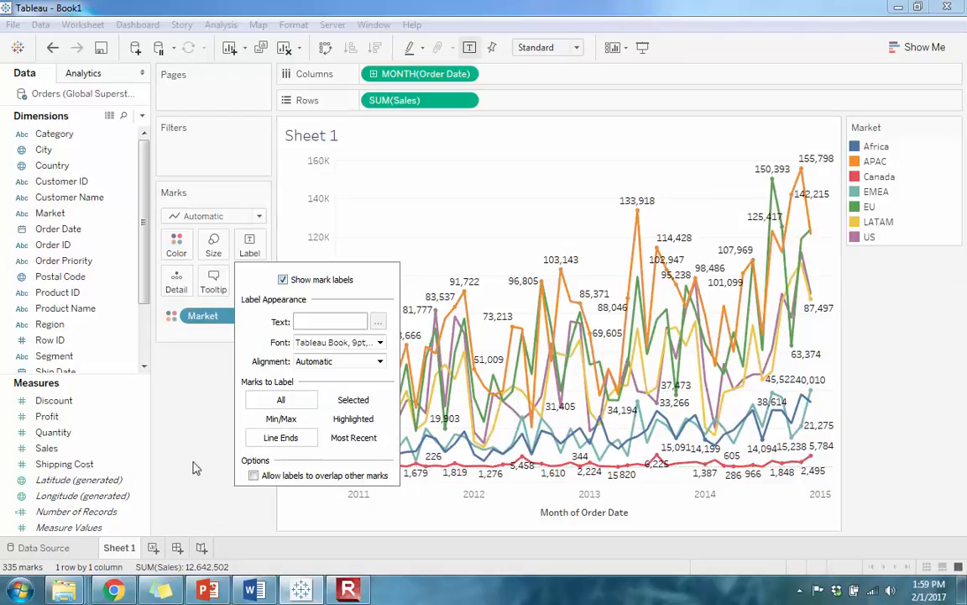
{"action": "left_click", "coordinate": [198, 389]}
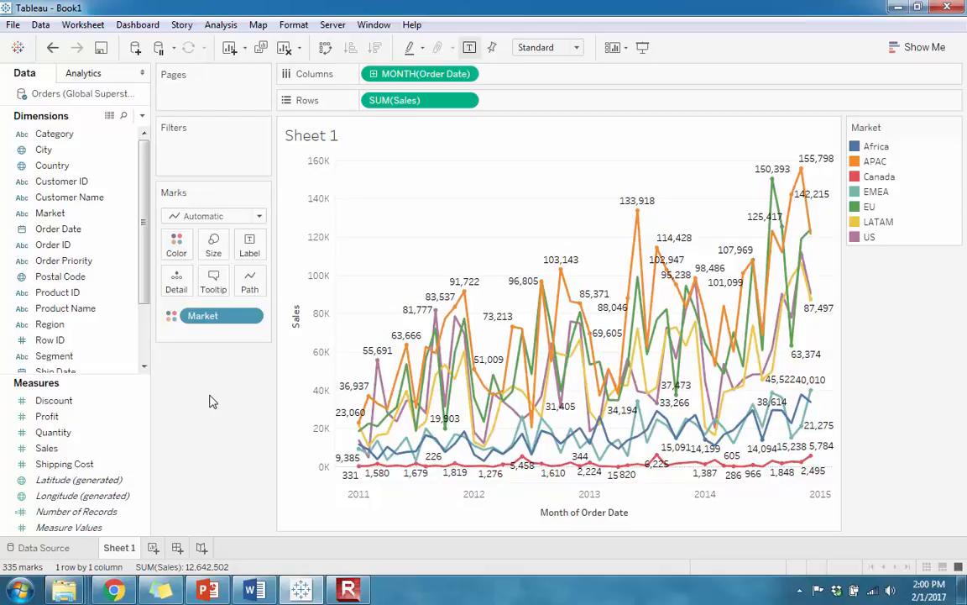
- Turn off the sales mark labels on the line chart
{"action": "left_click", "coordinate": [250, 245]}
{"action": "left_click", "coordinate": [283, 280]}
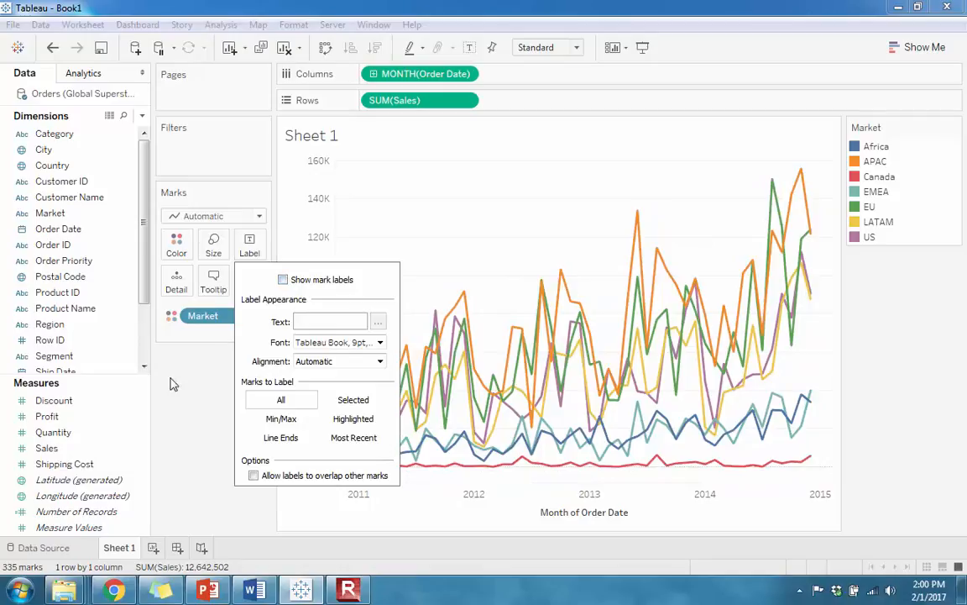
{"action": "left_click", "coordinate": [215, 375]}
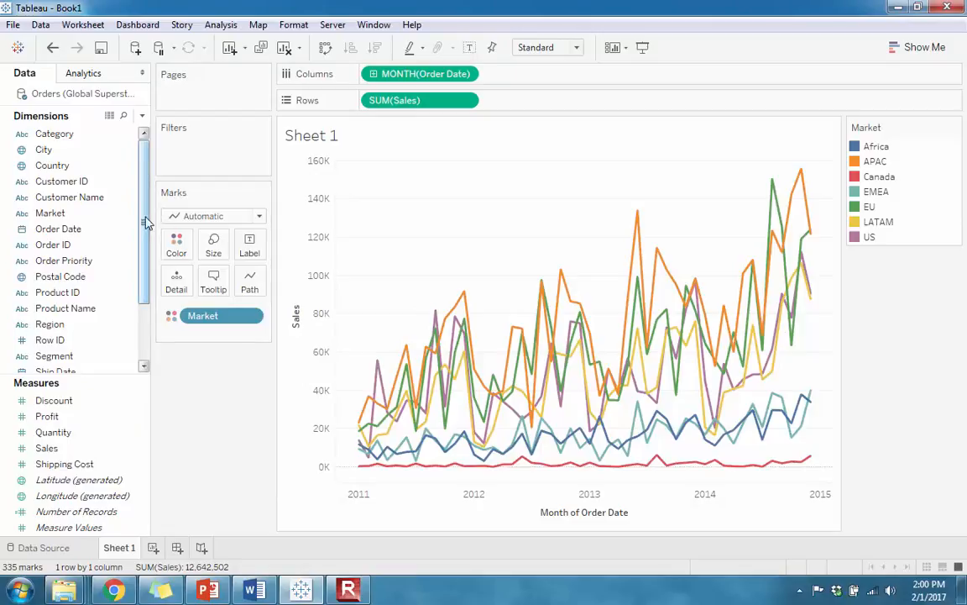
- Label the marks with Profit and review the label text in the label editor, keeping it as <SUM(Profit)>
{"action": "scroll", "coordinate": [143, 222], "scroll_direction": "down", "scroll_amount": 3}
{"action": "left_click_drag", "start_coordinate": [49, 417], "coordinate": [250, 245]}
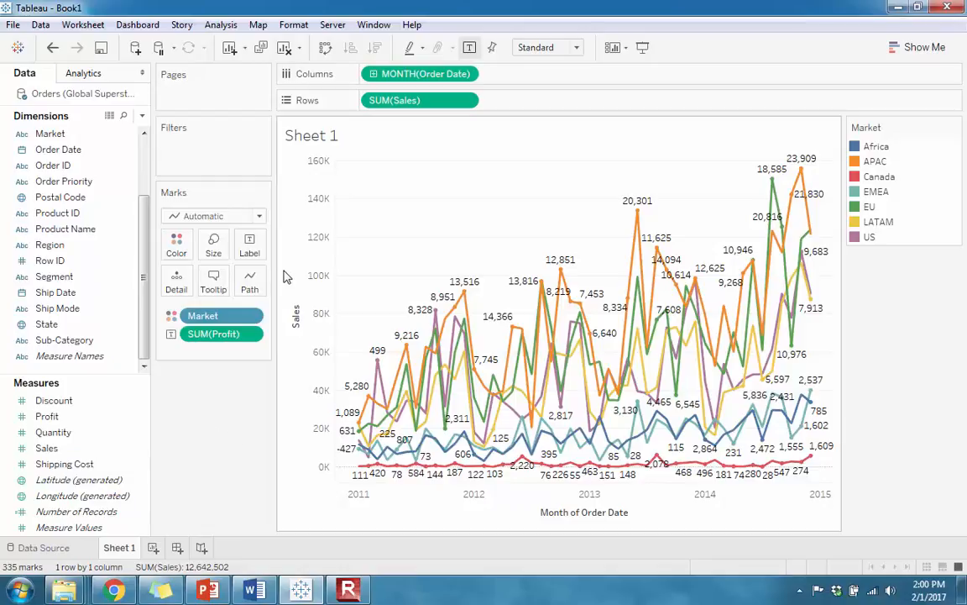
{"action": "left_click", "coordinate": [249, 245]}
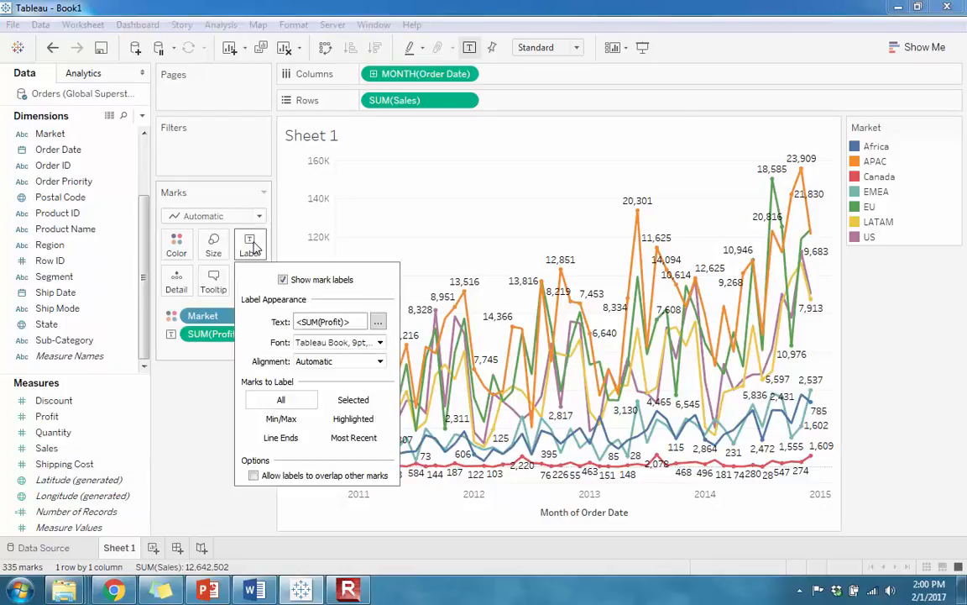
{"action": "left_click", "coordinate": [378, 322]}
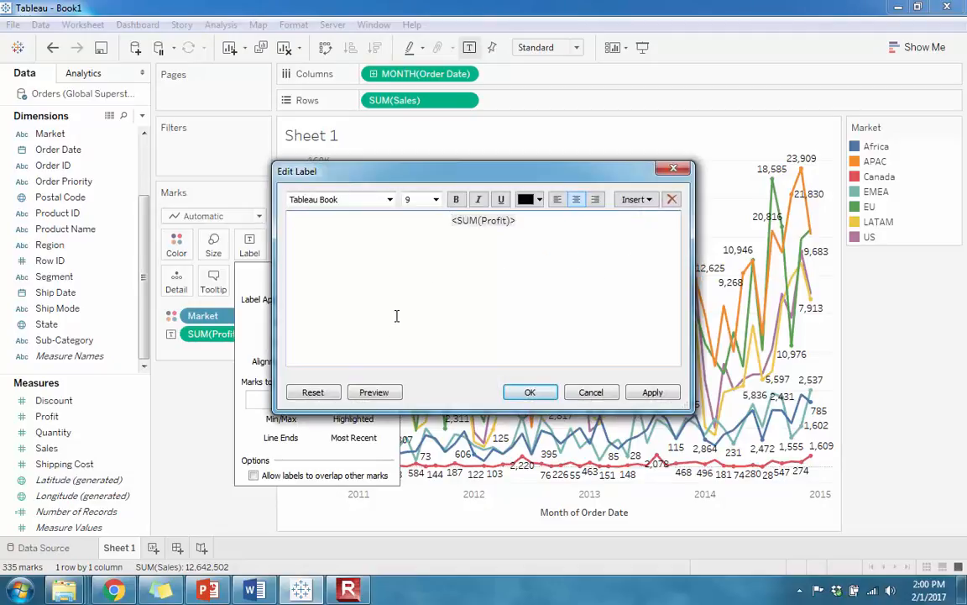
{"action": "left_click_drag", "start_coordinate": [526, 172], "coordinate": [613, 130]}
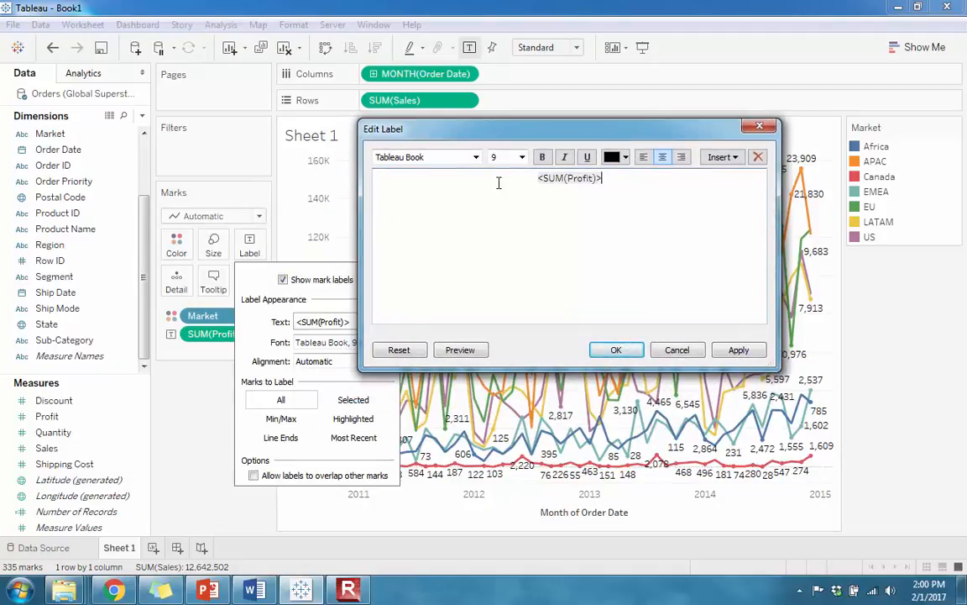
{"action": "left_click", "coordinate": [617, 350]}
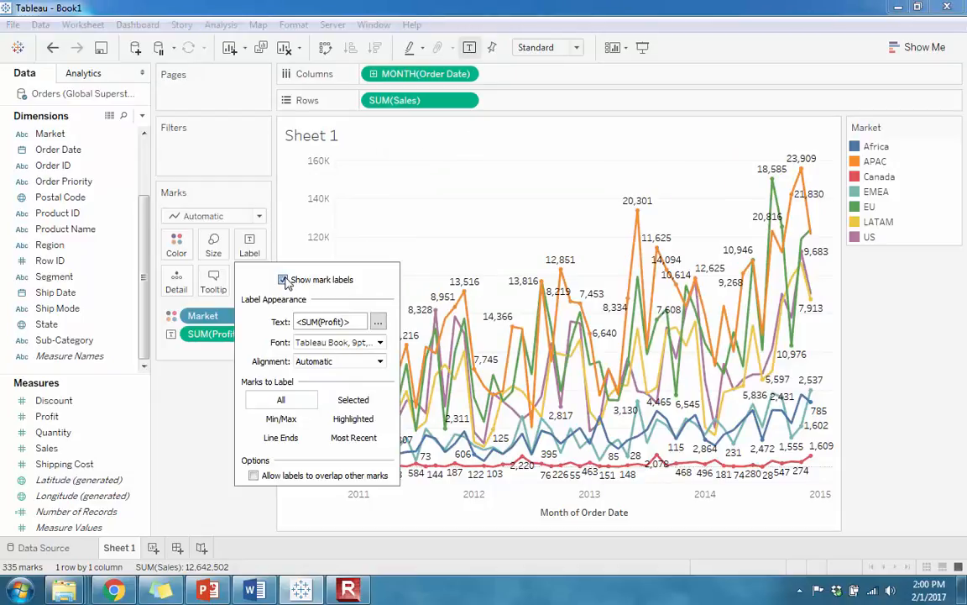
- Turn off the Profit mark labels and set the label of the APAC June 2013 point to Always Show
{"action": "left_click", "coordinate": [284, 280]}
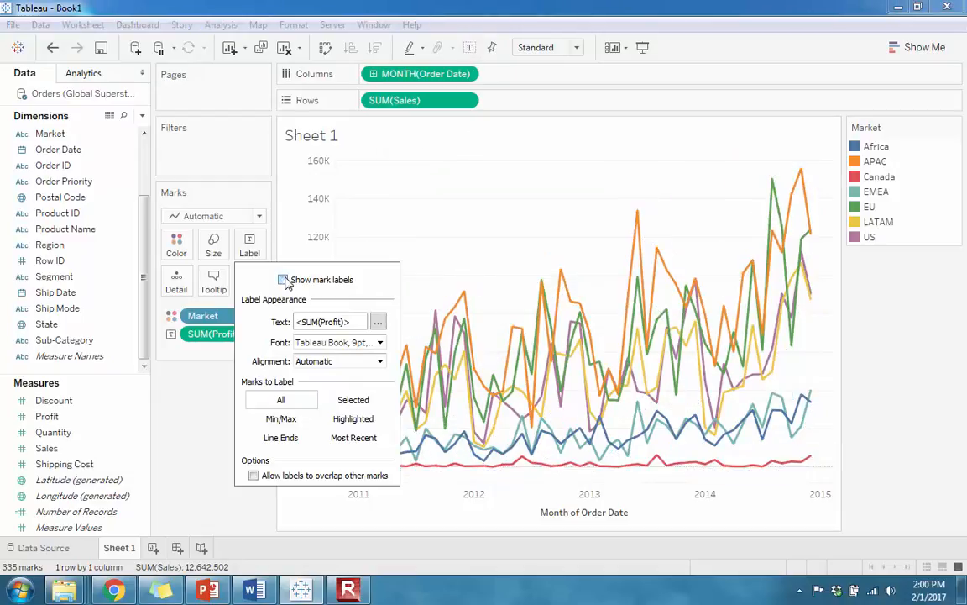
{"action": "left_click", "coordinate": [209, 411]}
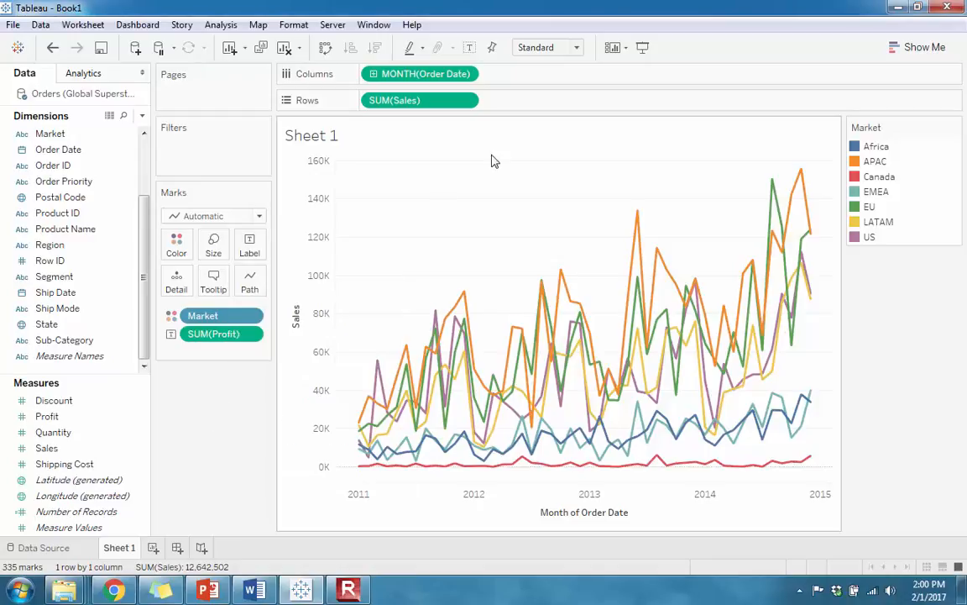
{"action": "mouse_move", "coordinate": [640, 214]}
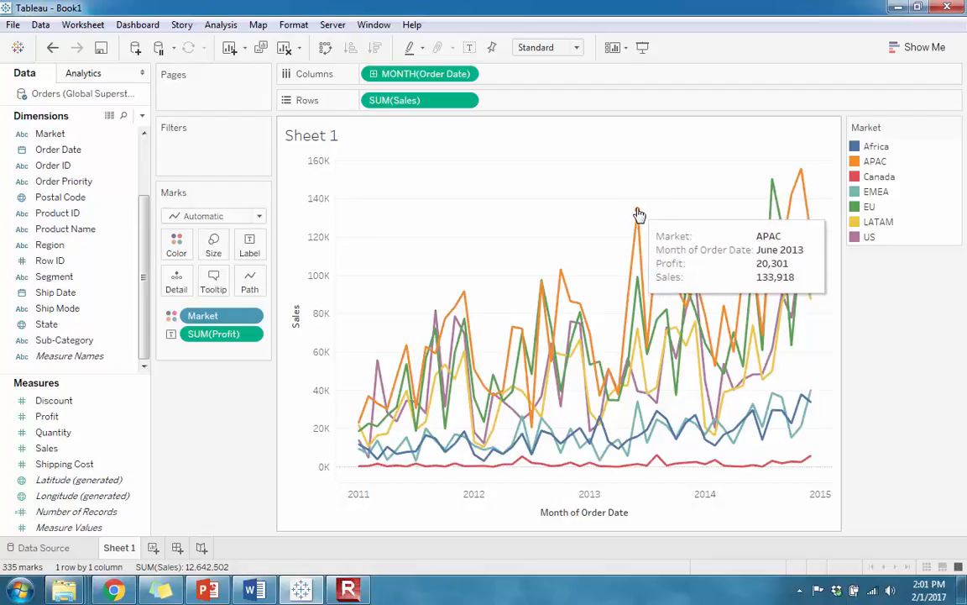
{"action": "right_click", "coordinate": [639, 213]}
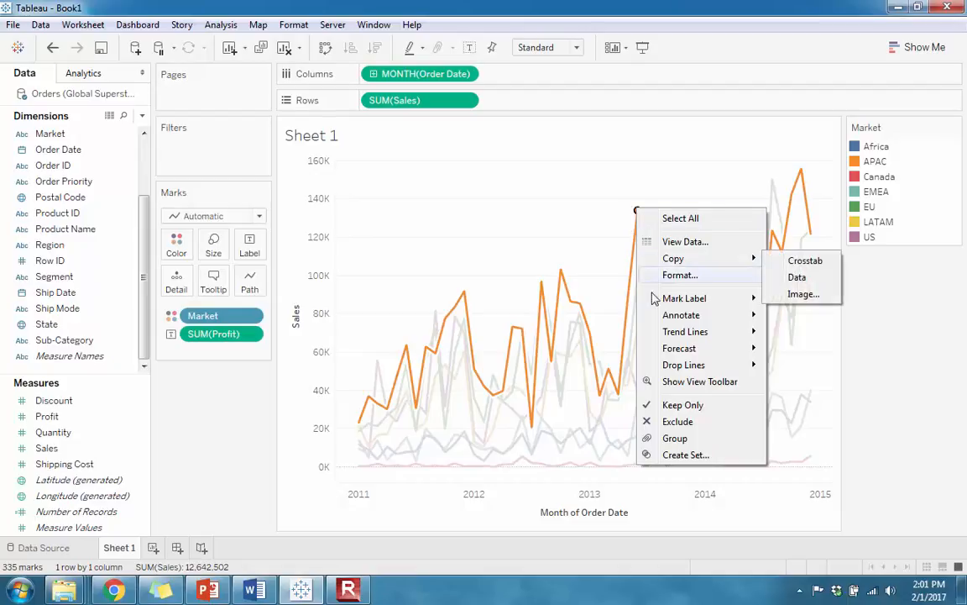
{"action": "mouse_move", "coordinate": [653, 315]}
{"action": "mouse_move", "coordinate": [672, 300]}
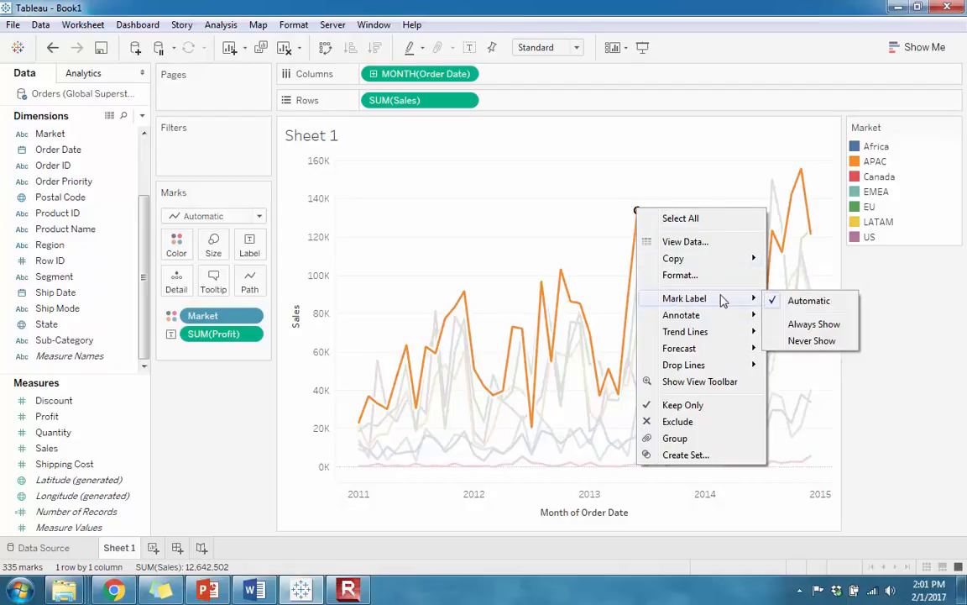
{"action": "left_click", "coordinate": [793, 330]}
{"action": "left_click", "coordinate": [676, 204]}
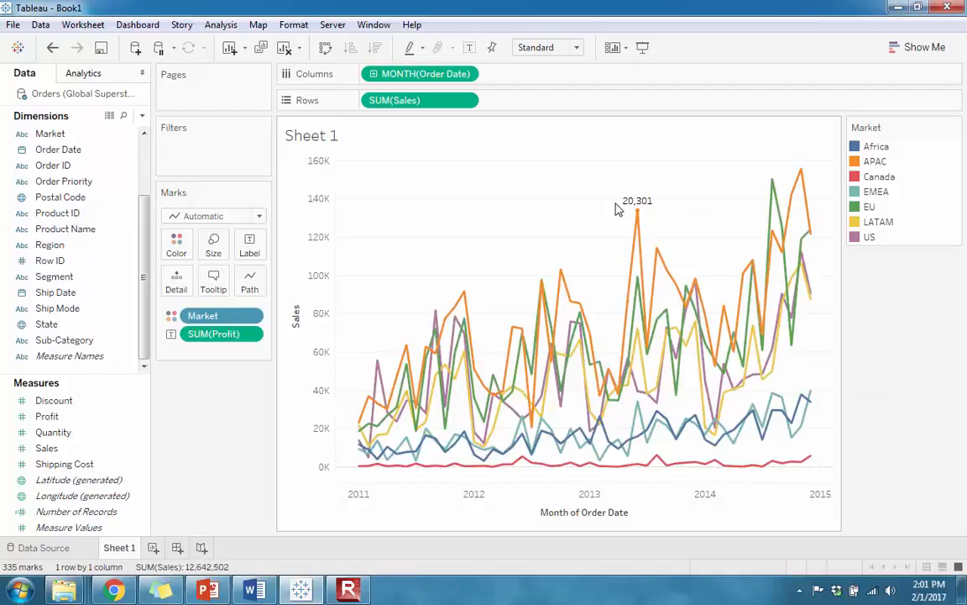
- Highlight the APAC line from the Market legend, then clear the highlight
{"action": "left_click", "coordinate": [860, 192]}
{"action": "left_click", "coordinate": [878, 161]}
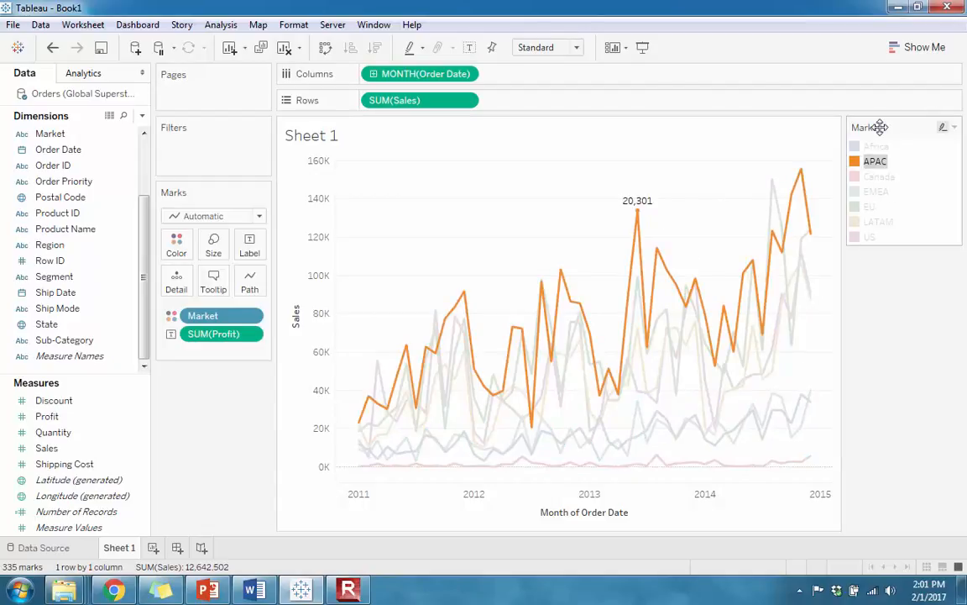
{"action": "left_click", "coordinate": [867, 166]}
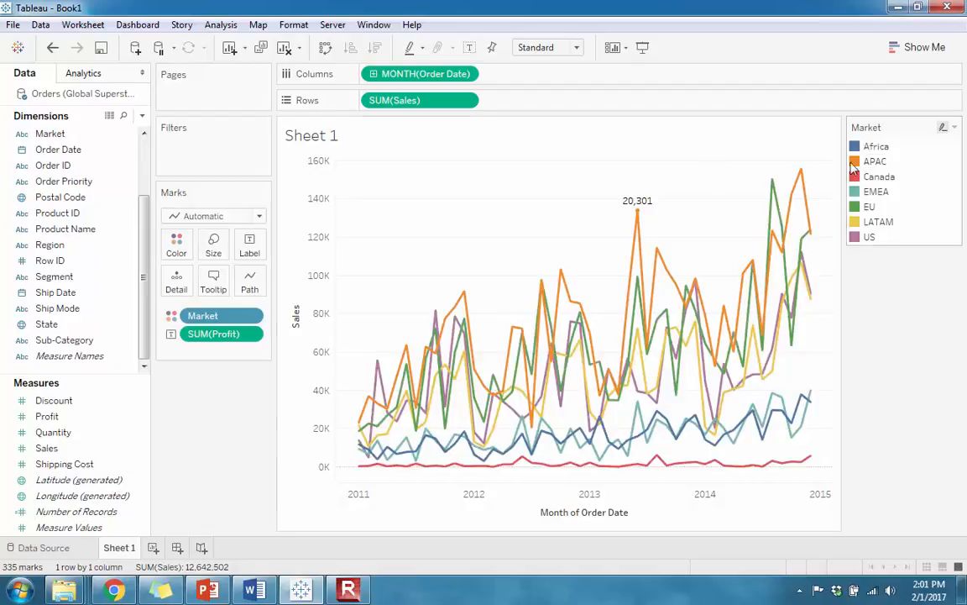
- Turn the Profit mark labels on for the whole chart and back off
{"action": "right_click", "coordinate": [639, 210]}
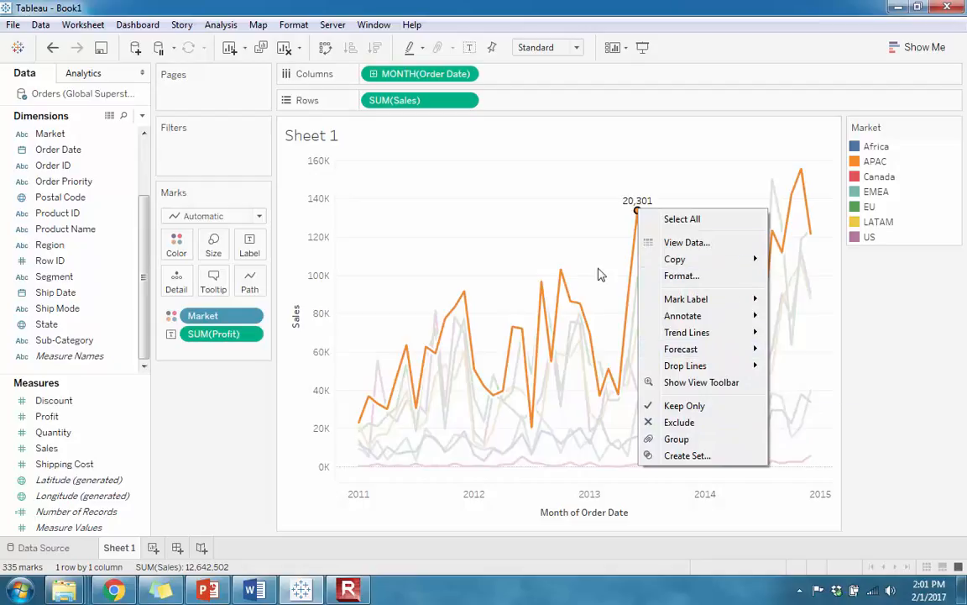
{"action": "left_click", "coordinate": [223, 375]}
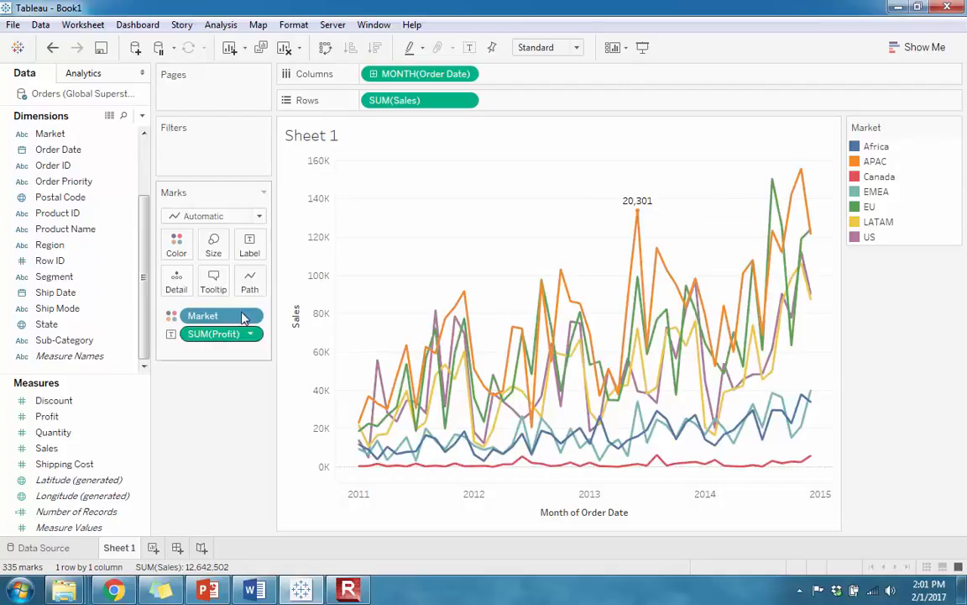
{"action": "left_click", "coordinate": [250, 245]}
{"action": "left_click", "coordinate": [283, 281]}
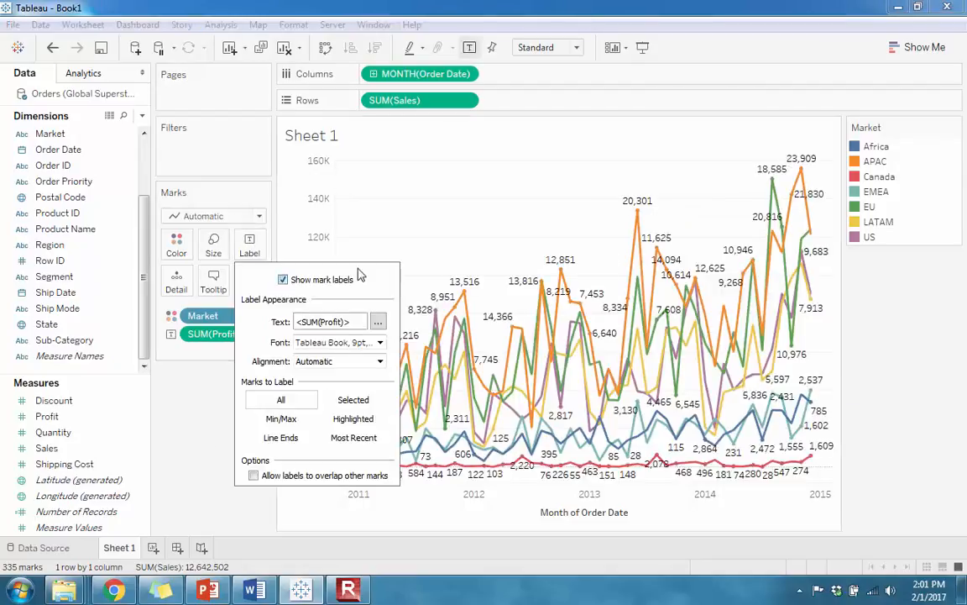
{"action": "left_click", "coordinate": [283, 279]}
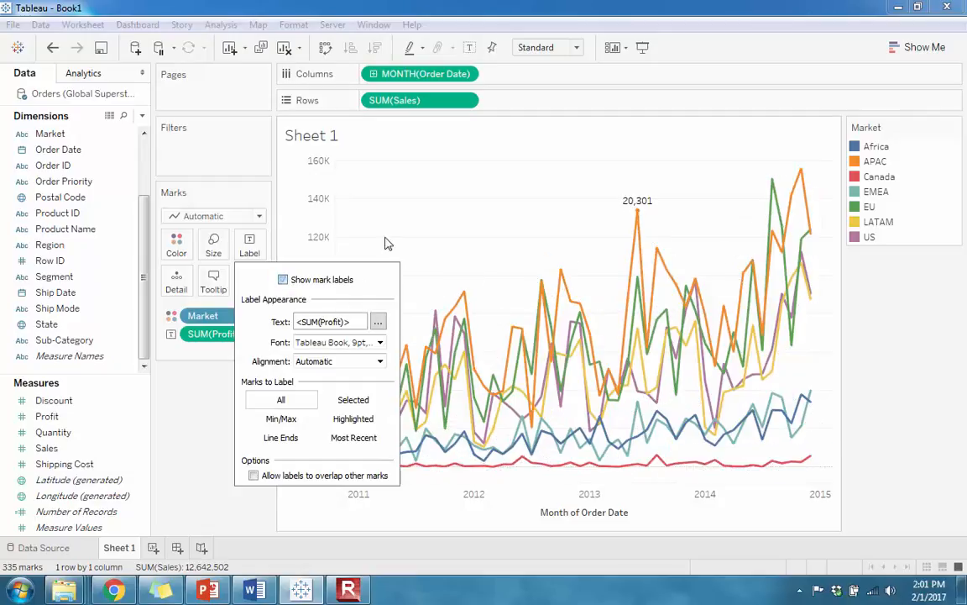
- Set the label of the APAC June 2013 point to Never Show and turn on mark labels for the chart
{"action": "right_click", "coordinate": [638, 216]}
{"action": "mouse_move", "coordinate": [703, 261]}
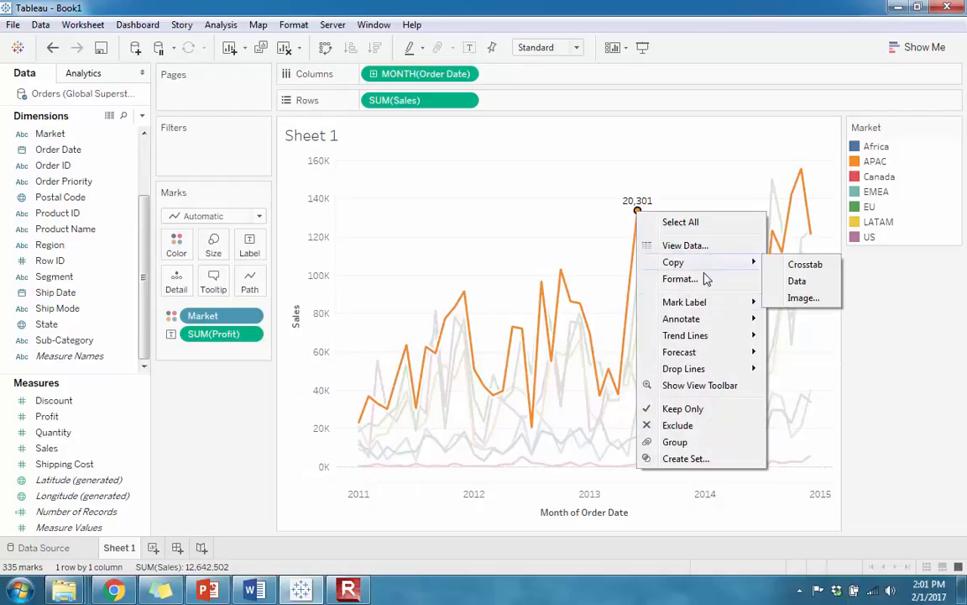
{"action": "mouse_move", "coordinate": [706, 302]}
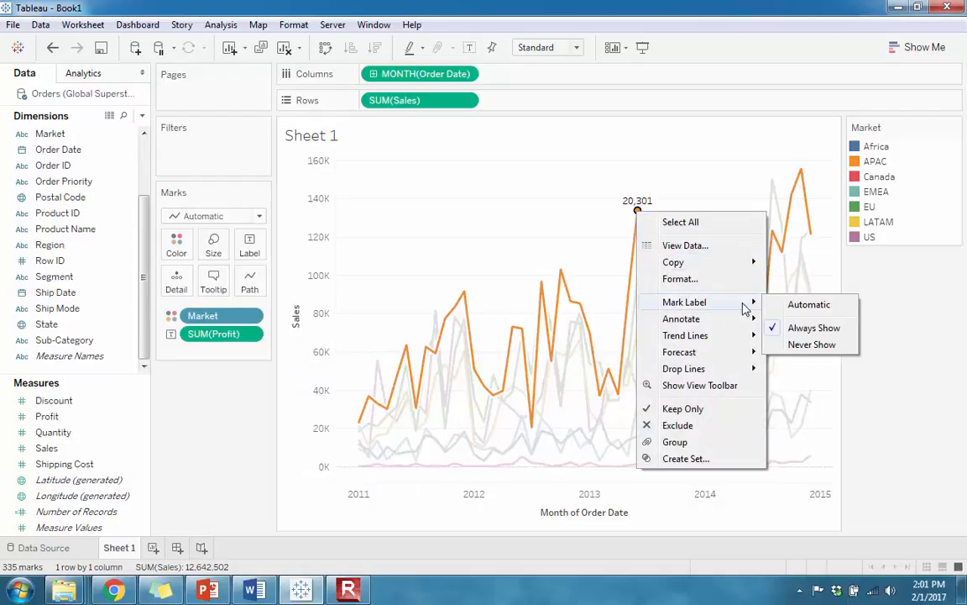
{"action": "left_click", "coordinate": [803, 345]}
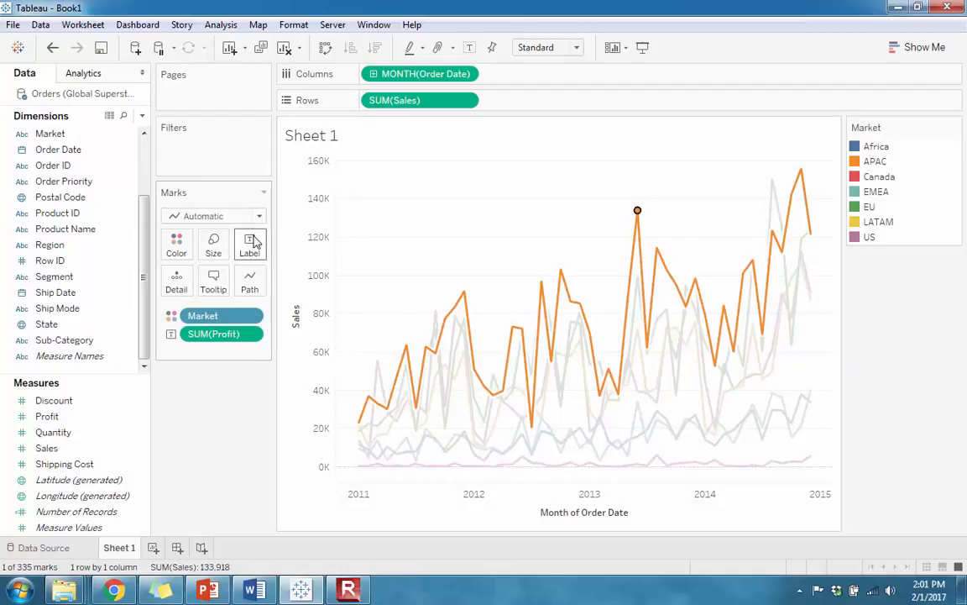
{"action": "left_click", "coordinate": [253, 246]}
{"action": "left_click", "coordinate": [283, 280]}
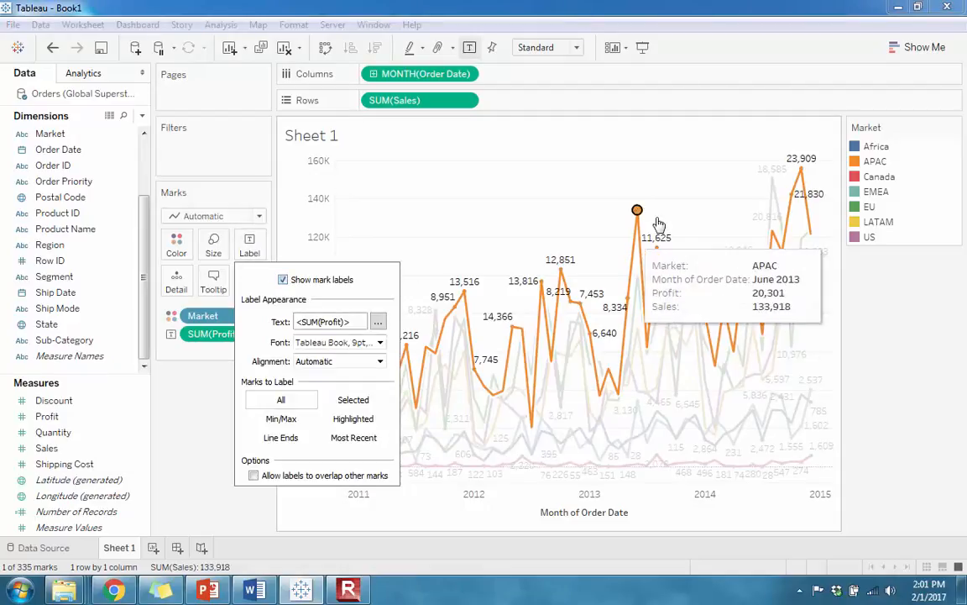
- Turn off the chart's mark labels and reset the label visibility of the APAC June 2013 point
{"action": "left_click", "coordinate": [283, 279]}
{"action": "left_click", "coordinate": [244, 396]}
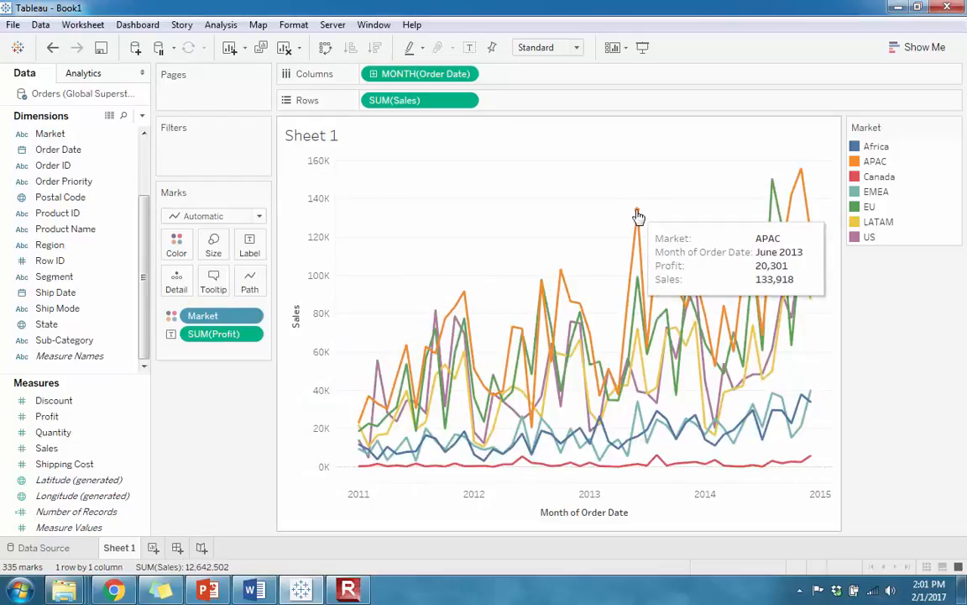
{"action": "right_click", "coordinate": [638, 215]}
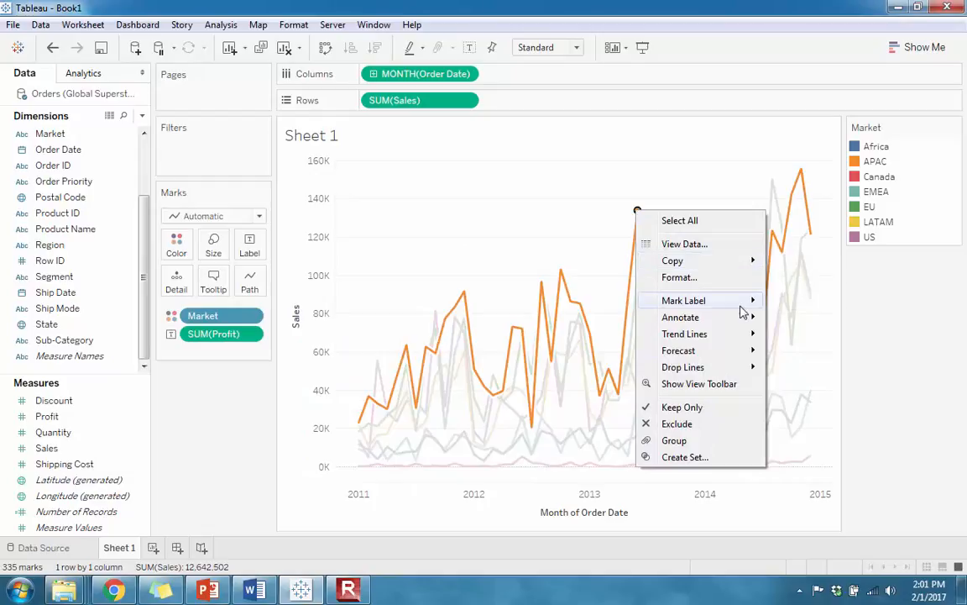
{"action": "left_click", "coordinate": [795, 306]}
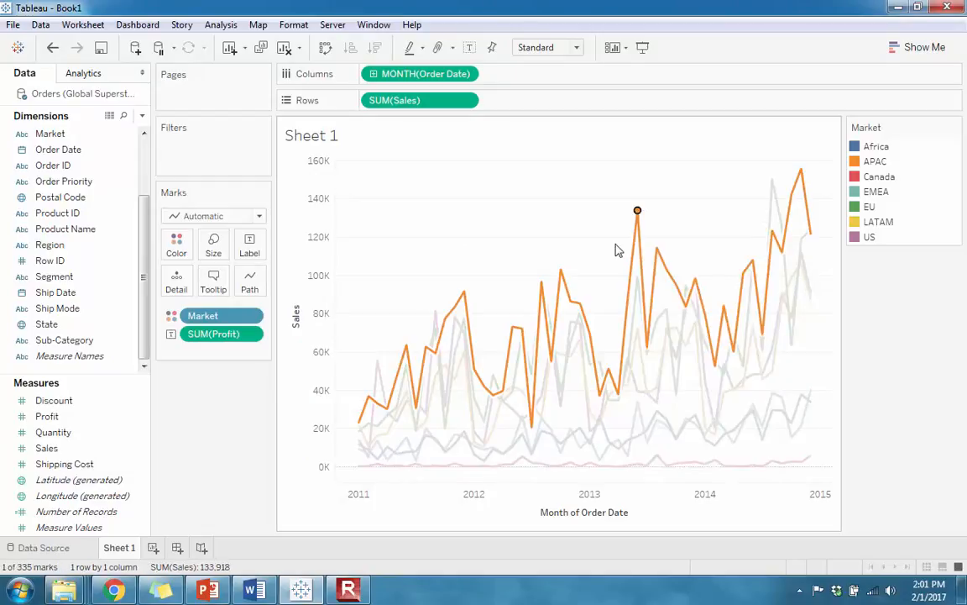
{"action": "left_click", "coordinate": [237, 435]}
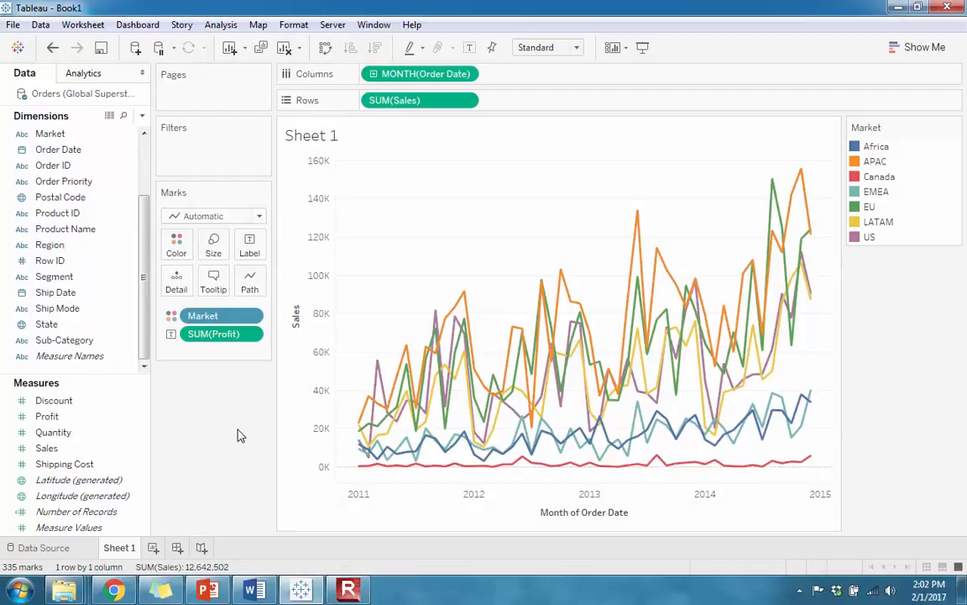
- Add a blank second worksheet and return to Sheet 1
{"action": "mouse_move", "coordinate": [649, 382]}
{"action": "left_click", "coordinate": [154, 549]}
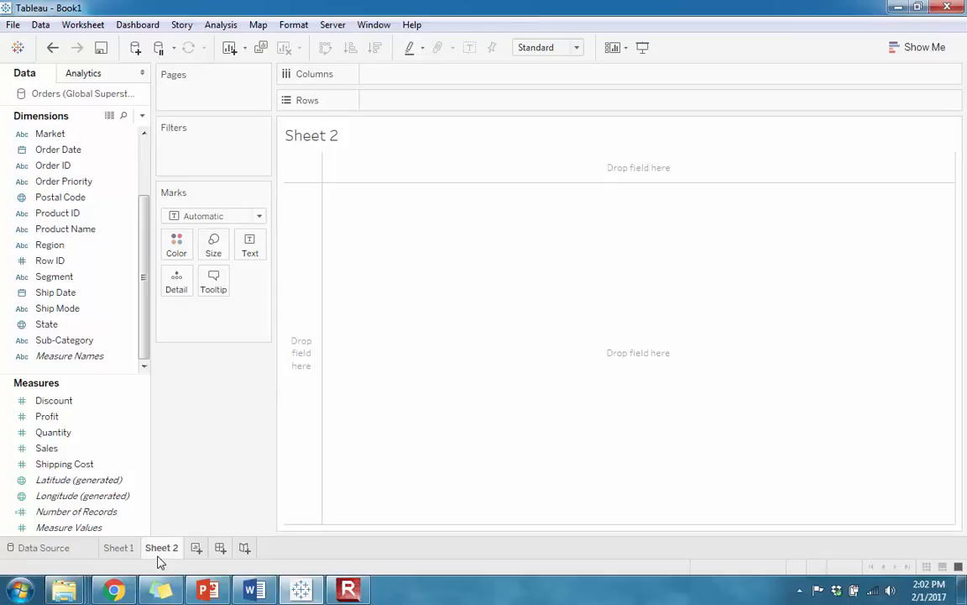
{"action": "left_click", "coordinate": [117, 547]}
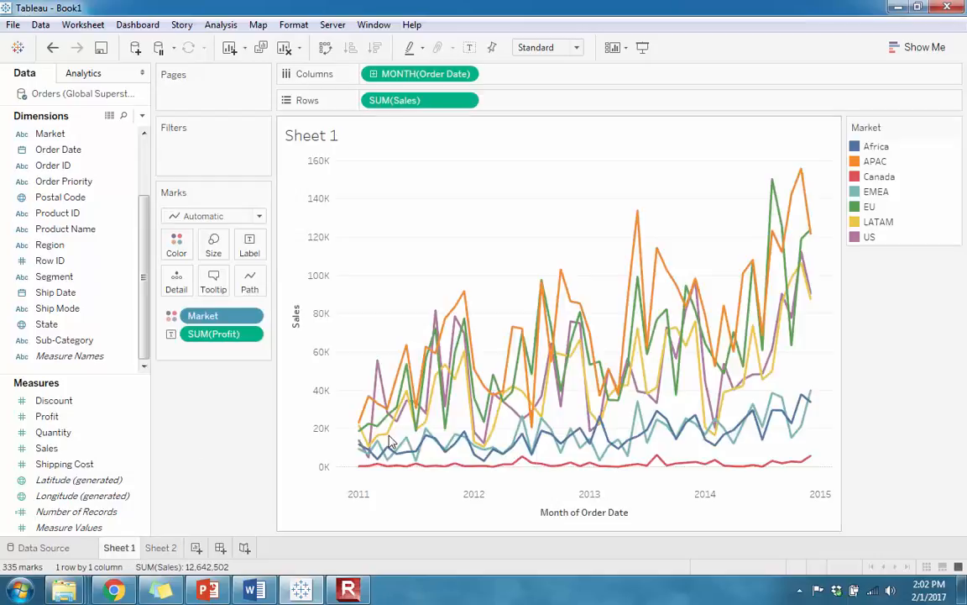
- Add a mark annotation to the APAC June 2013 point with the default Market, Month of Order Date, Profit and Sales text
{"action": "mouse_move", "coordinate": [640, 216]}
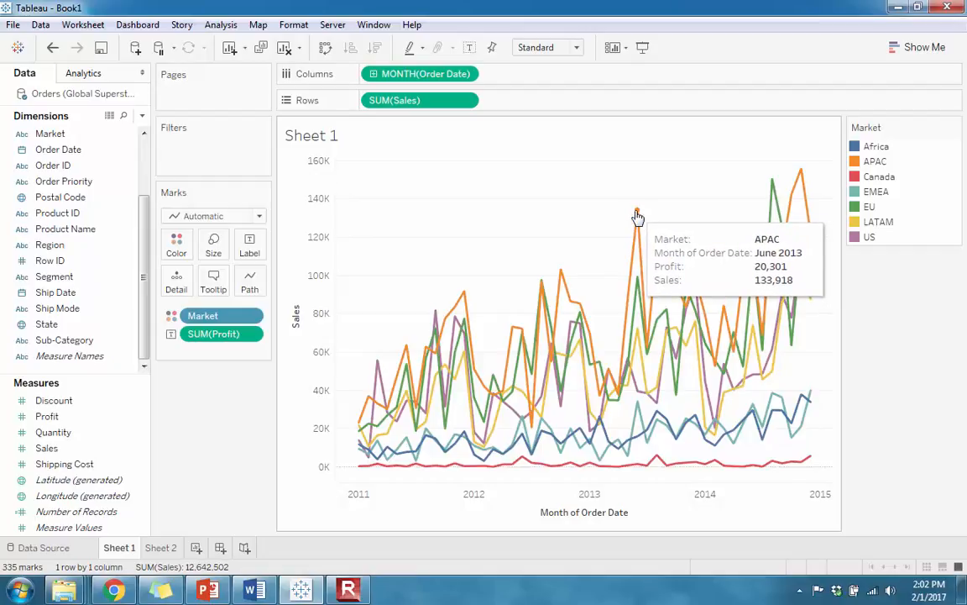
{"action": "right_click", "coordinate": [638, 213]}
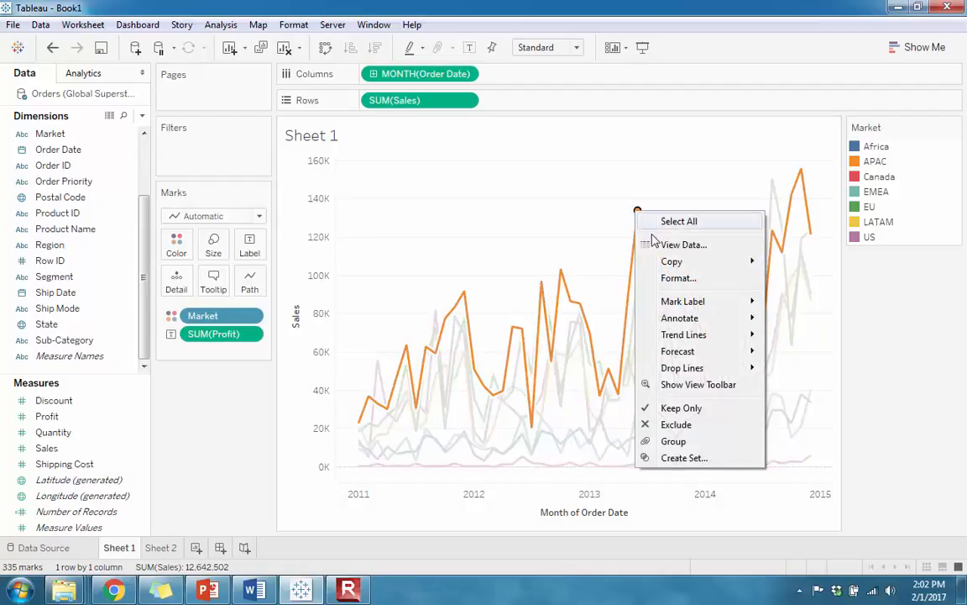
{"action": "mouse_move", "coordinate": [708, 322]}
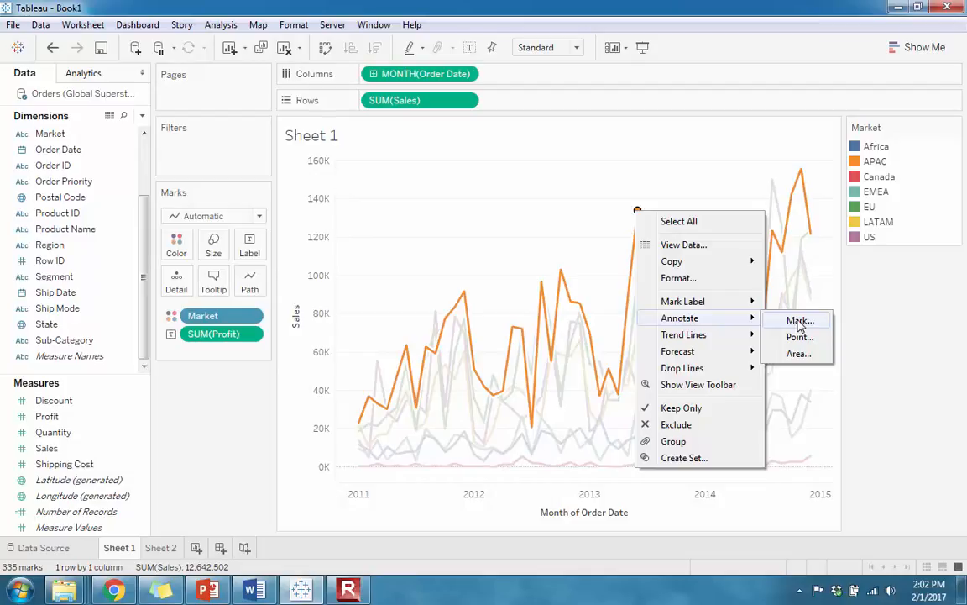
{"action": "left_click", "coordinate": [800, 322]}
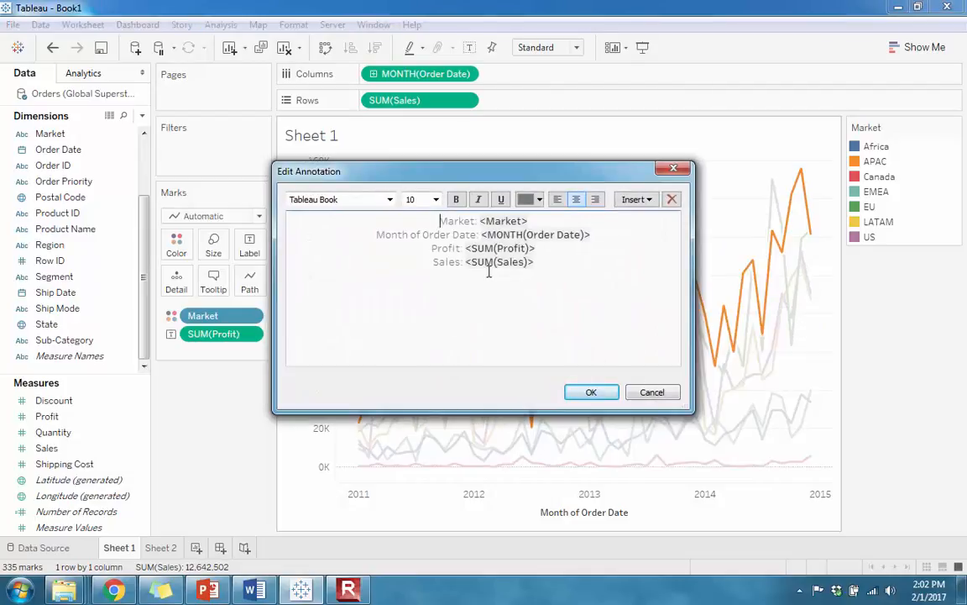
{"action": "left_click", "coordinate": [591, 393]}
- Narrow the annotation box and place it on the left side of the APAC June 2013 peak
{"action": "left_click", "coordinate": [718, 165]}
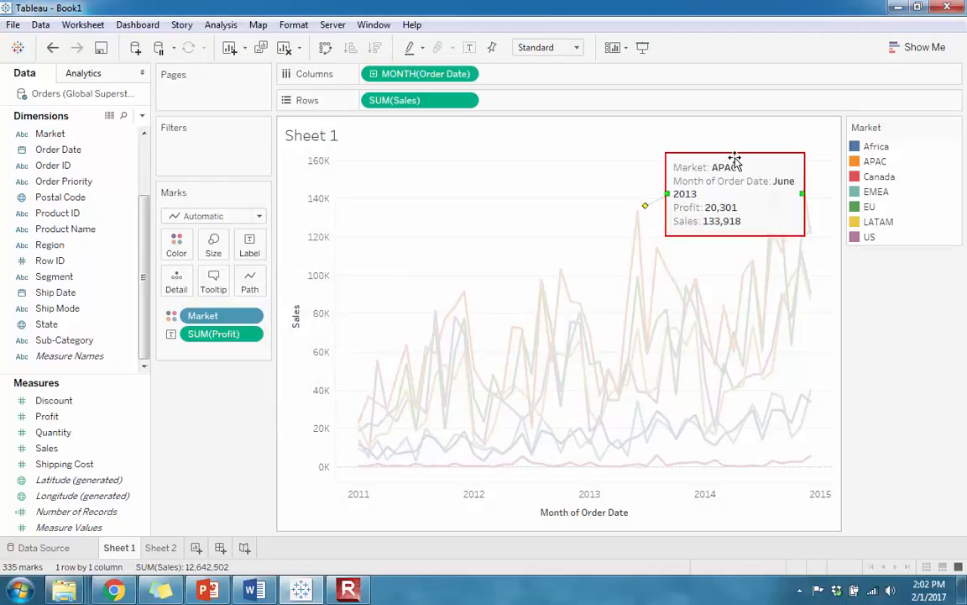
{"action": "left_click", "coordinate": [592, 205]}
{"action": "left_click", "coordinate": [710, 177]}
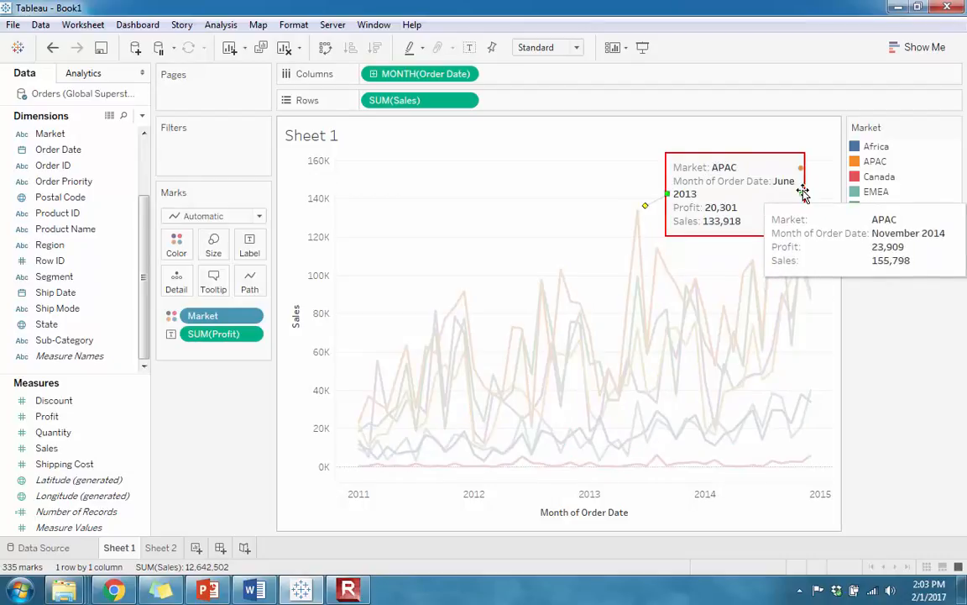
{"action": "left_click_drag", "start_coordinate": [799, 196], "coordinate": [769, 194]}
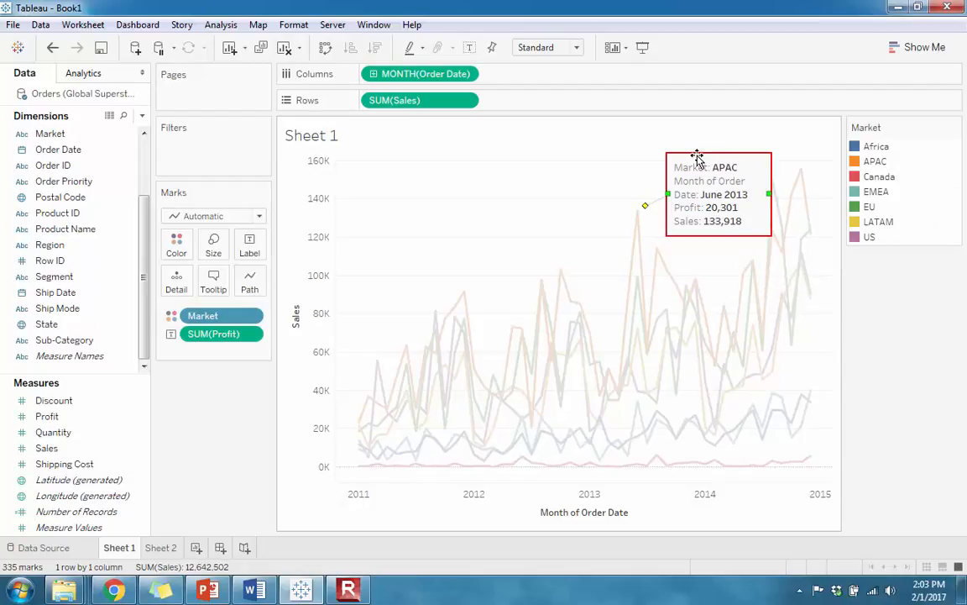
{"action": "left_click_drag", "start_coordinate": [697, 157], "coordinate": [542, 157]}
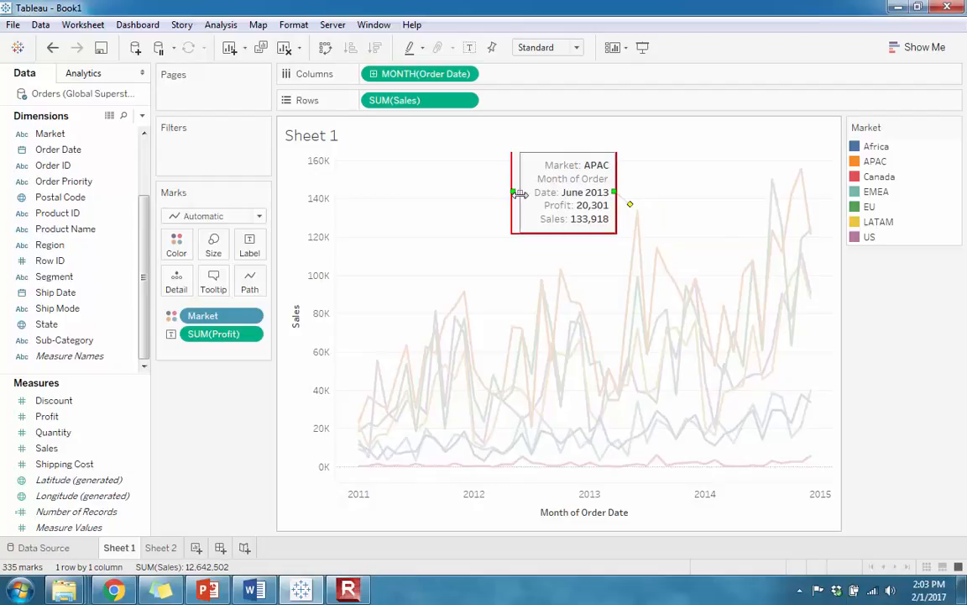
{"action": "left_click_drag", "start_coordinate": [512, 190], "coordinate": [519, 191]}
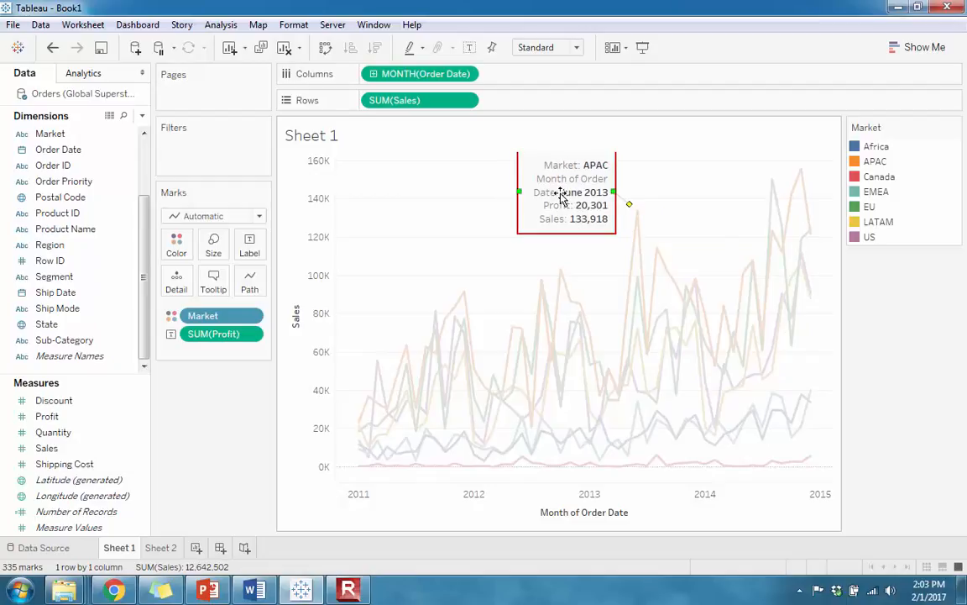
- Make all the text of the APAC June 2013 annotation bold
{"action": "double_click", "coordinate": [565, 194]}
{"action": "key", "text": "ctrl+a"}
{"action": "left_click", "coordinate": [456, 201]}
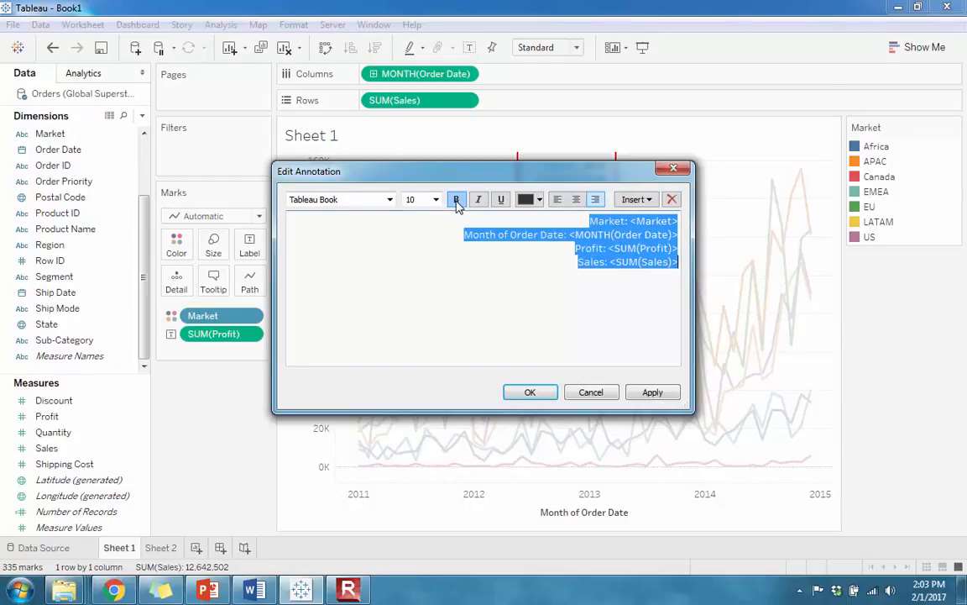
{"action": "left_click", "coordinate": [530, 394]}
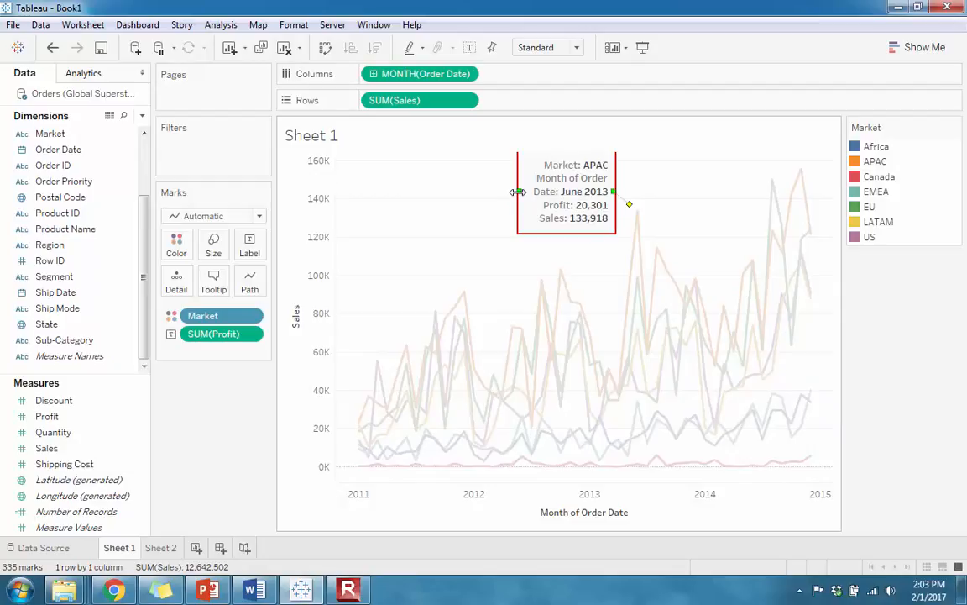
- Examine the annotation's box and line formatting options, close them and deselect the annotation
{"action": "right_click", "coordinate": [518, 191]}
{"action": "left_click", "coordinate": [557, 219]}
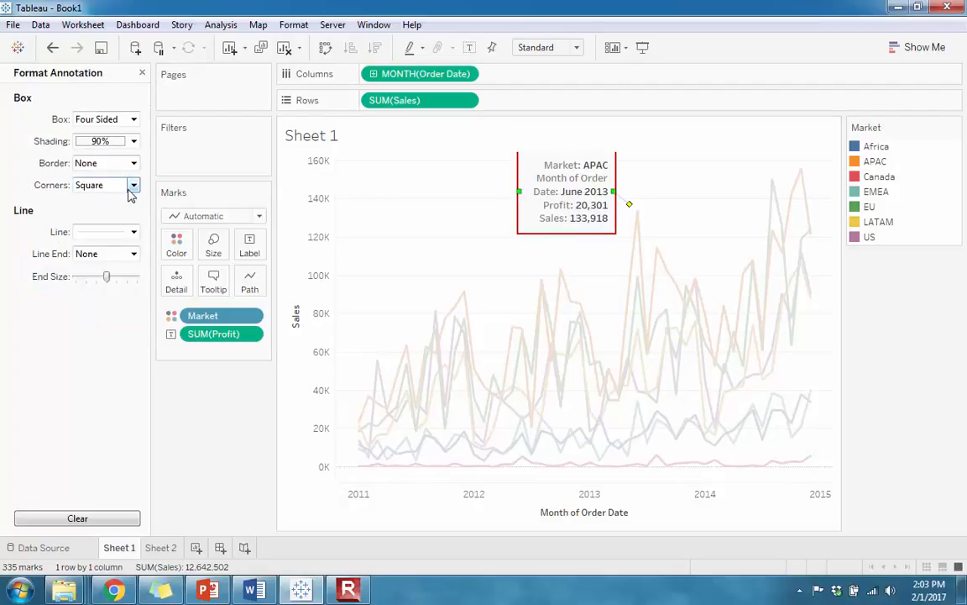
{"action": "left_click", "coordinate": [142, 73]}
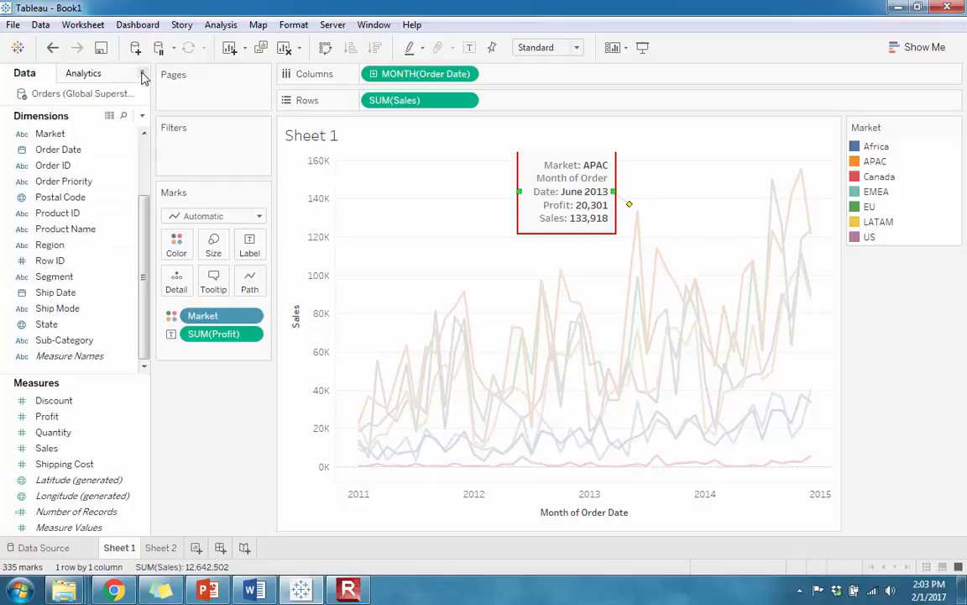
{"action": "left_click", "coordinate": [507, 204]}
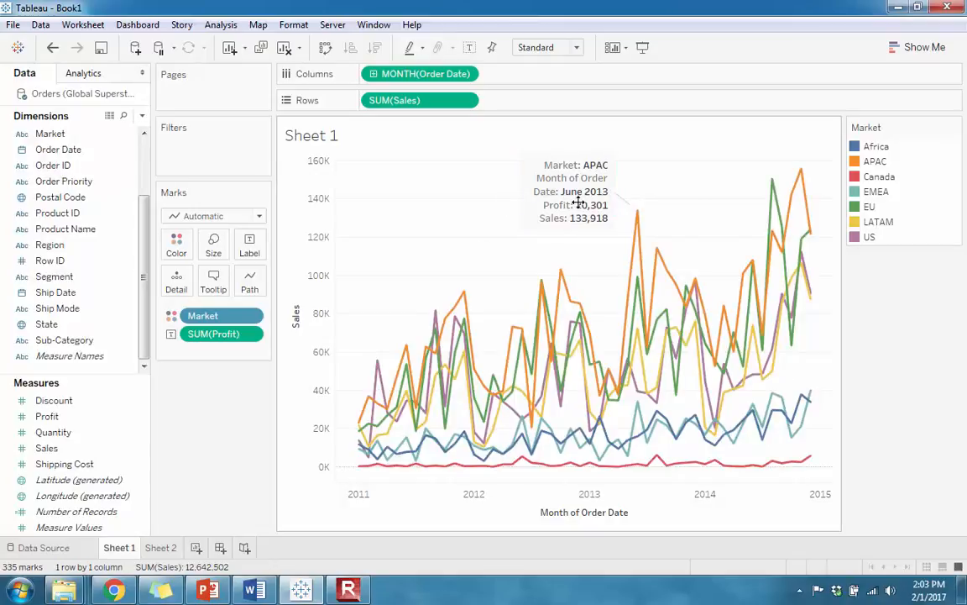
{"action": "mouse_move", "coordinate": [639, 211]}
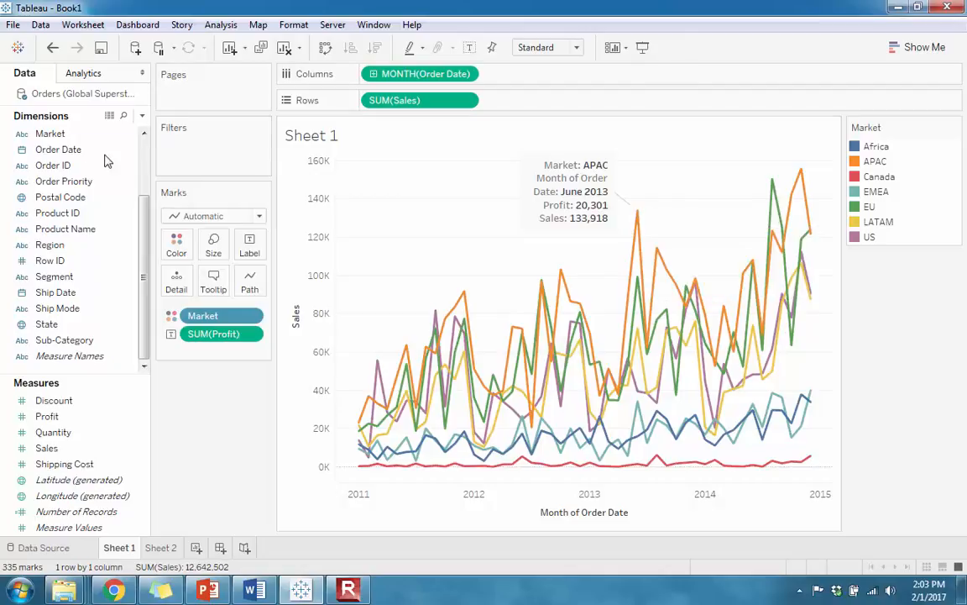
- Add a Category filter that includes all categories and show its filter control beside the chart
{"action": "left_click", "coordinate": [71, 150]}
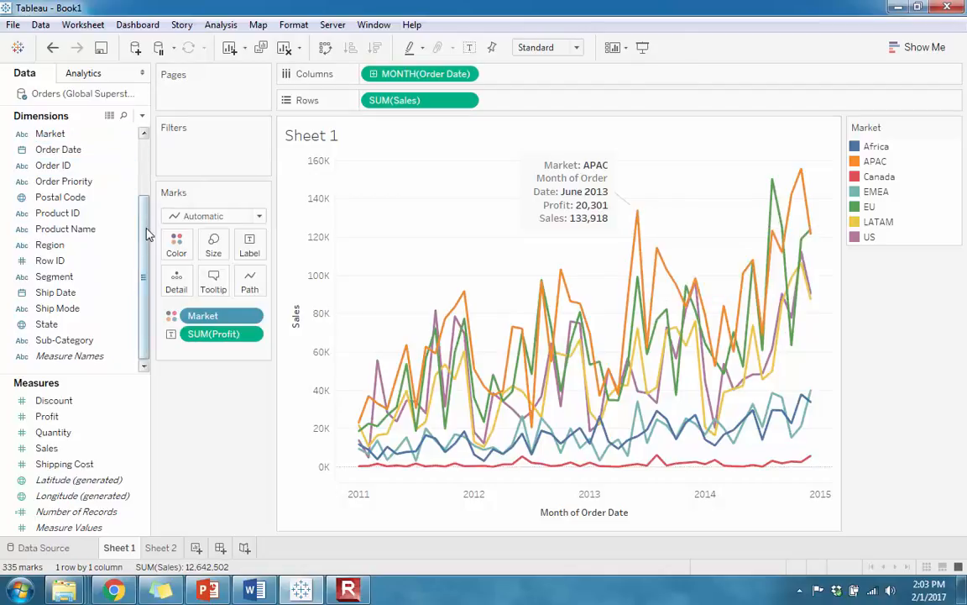
{"action": "scroll", "coordinate": [133, 152], "scroll_direction": "up", "scroll_amount": 3}
{"action": "left_click_drag", "start_coordinate": [53, 134], "coordinate": [207, 155]}
{"action": "left_click", "coordinate": [352, 338]}
{"action": "left_click", "coordinate": [497, 472]}
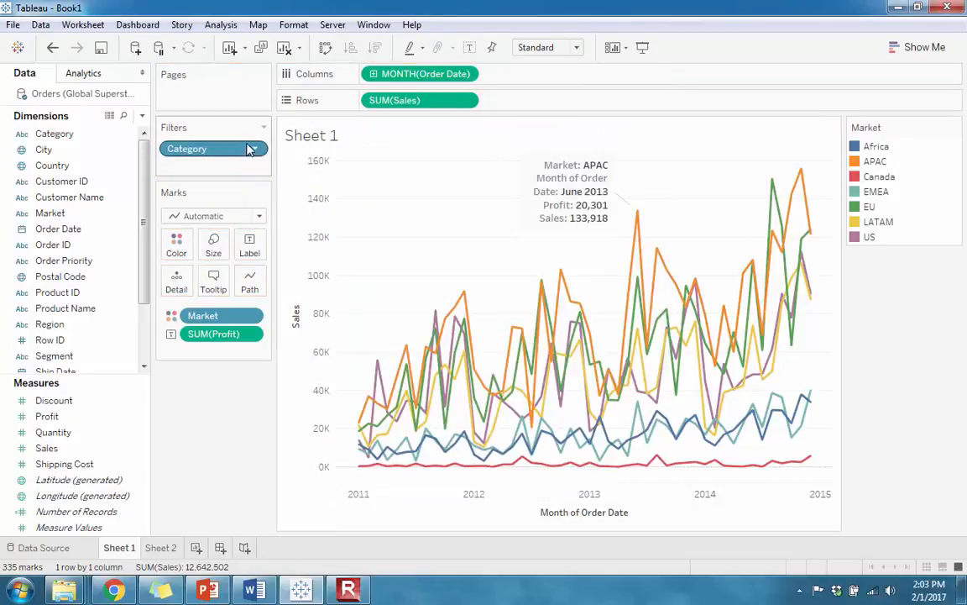
{"action": "left_click", "coordinate": [251, 148]}
{"action": "left_click", "coordinate": [216, 183]}
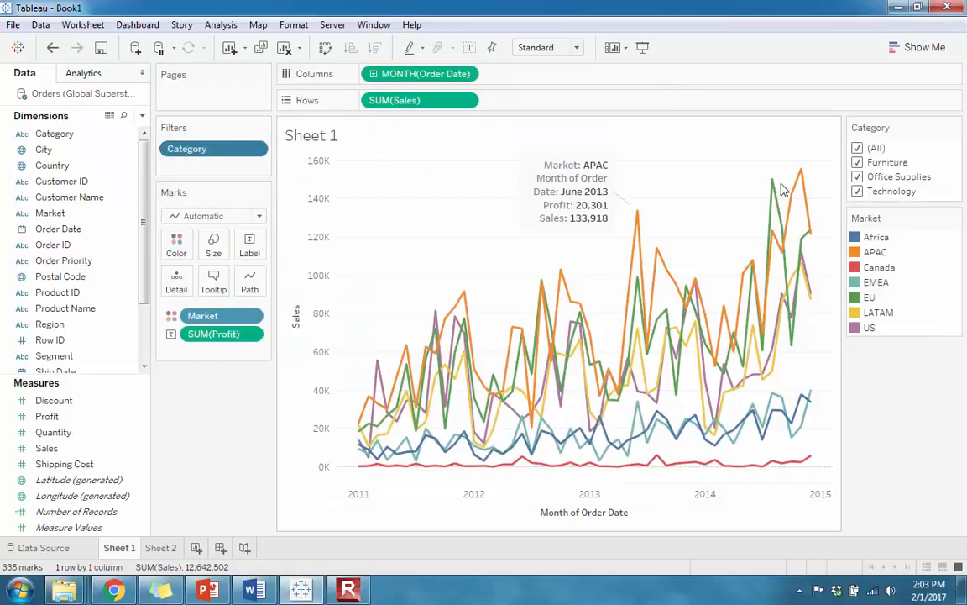
- Exclude Furniture and Office Supplies with the Category filter so that only Technology remains
{"action": "left_click", "coordinate": [857, 164]}
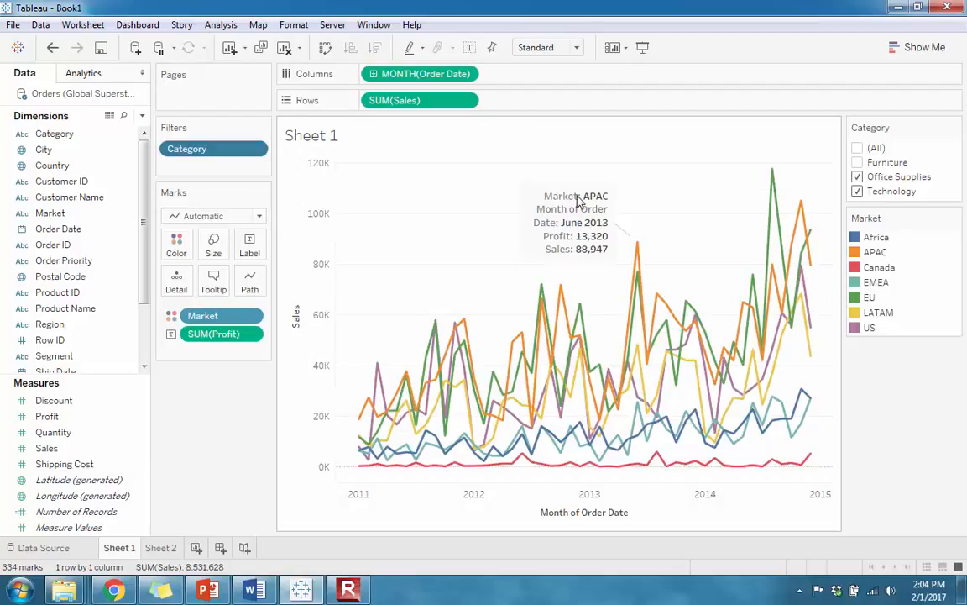
{"action": "left_click", "coordinate": [574, 206]}
{"action": "left_click", "coordinate": [858, 177]}
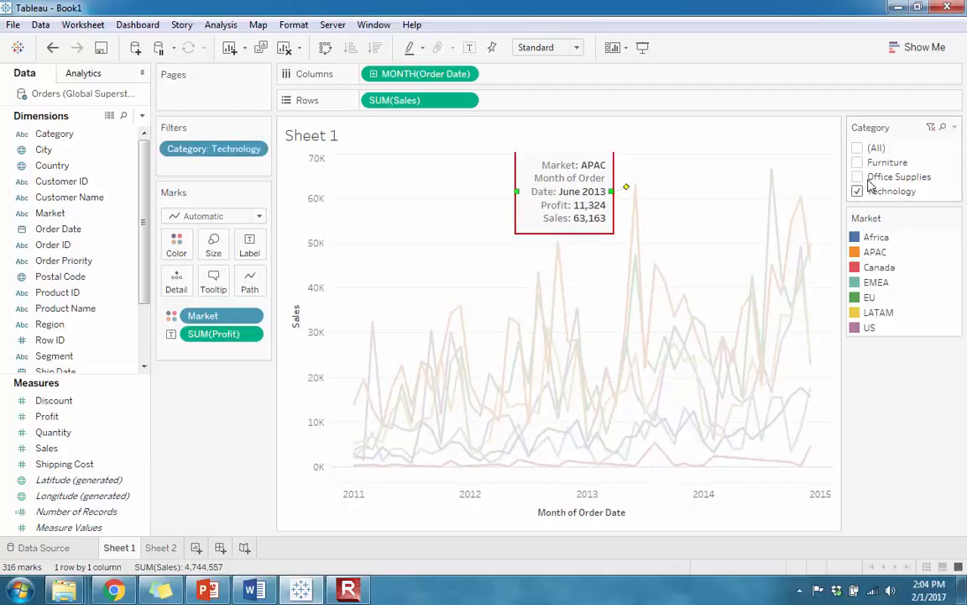
{"action": "left_click", "coordinate": [825, 330]}
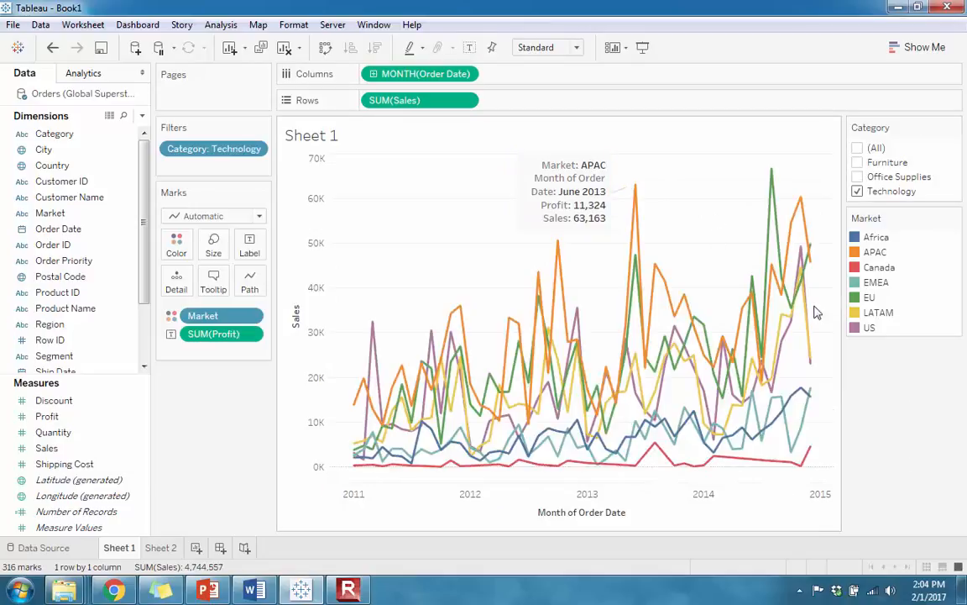
- Switch the Category filter to Furniture only, add Office Supplies, and include all categories again
{"action": "left_click", "coordinate": [857, 191]}
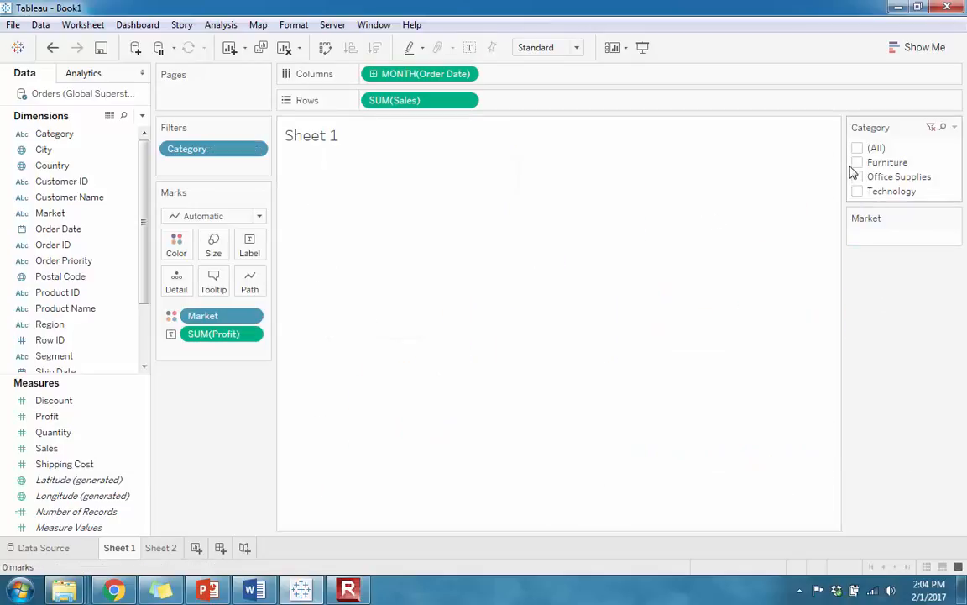
{"action": "left_click", "coordinate": [858, 162]}
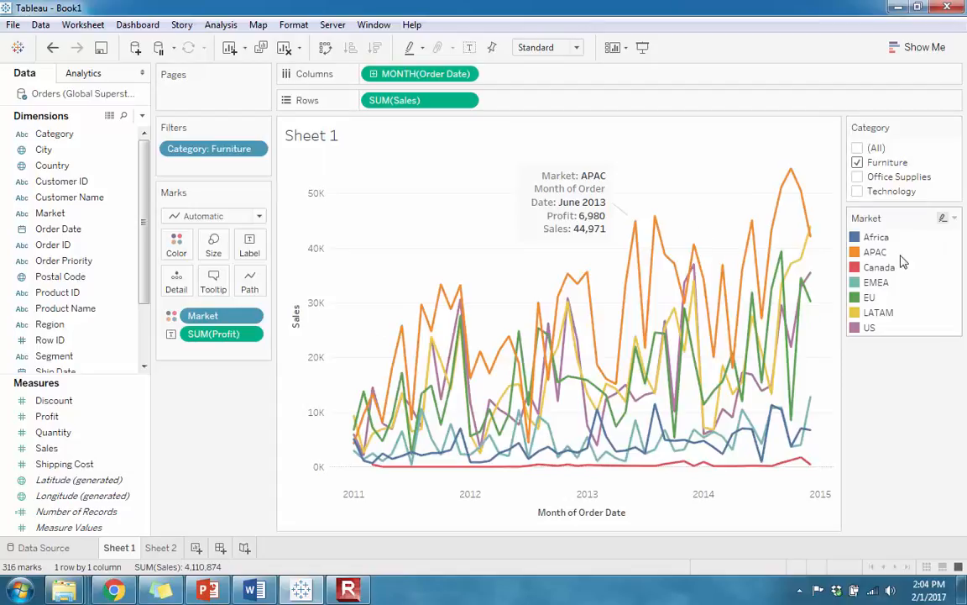
{"action": "left_click", "coordinate": [858, 177]}
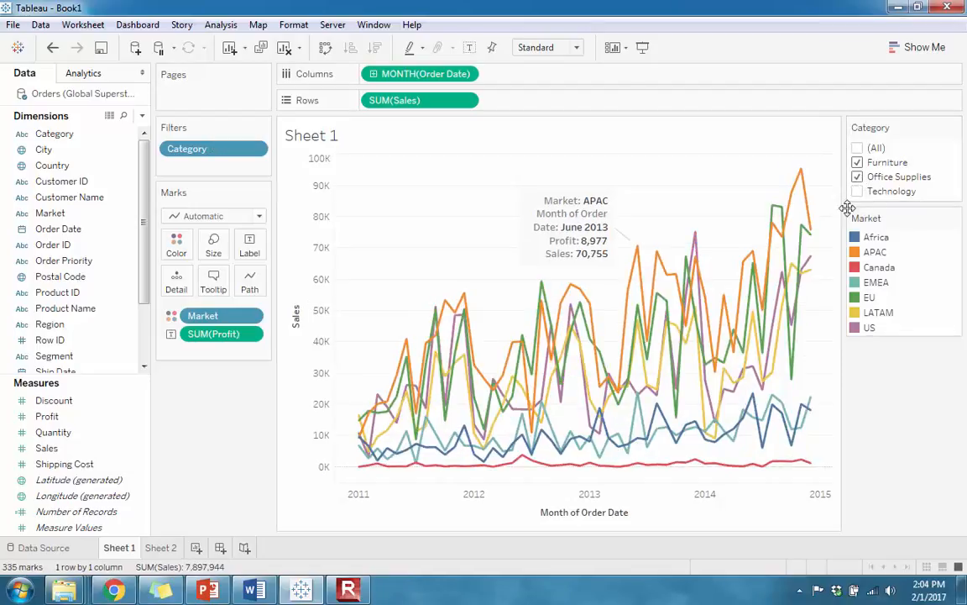
{"action": "left_click", "coordinate": [857, 149]}
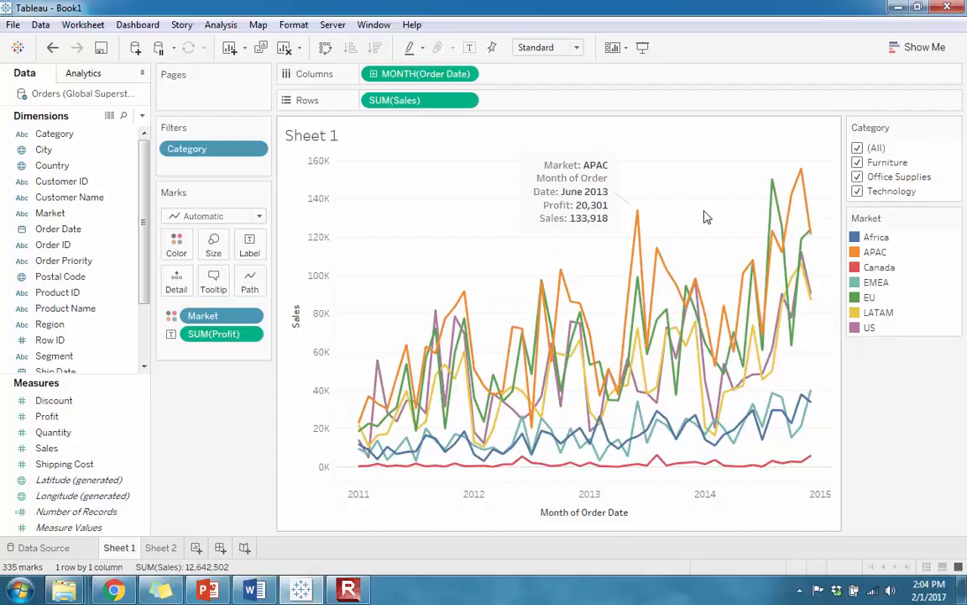
- Undo the Category filter selections, the Category filter itself and the June 2013 annotation's changes until the annotation is removed
{"action": "left_click", "coordinate": [571, 192]}
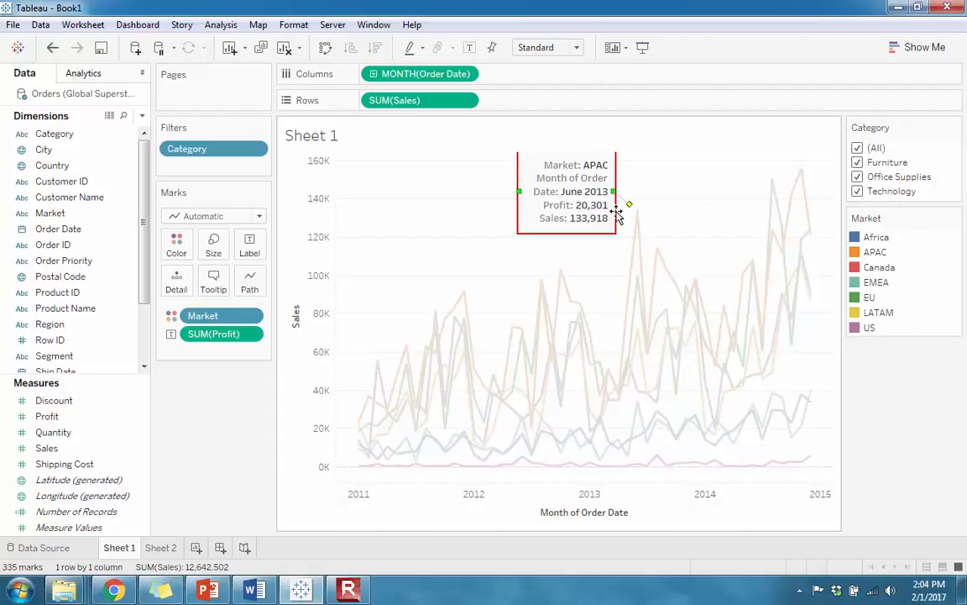
{"action": "left_click", "coordinate": [53, 48]}
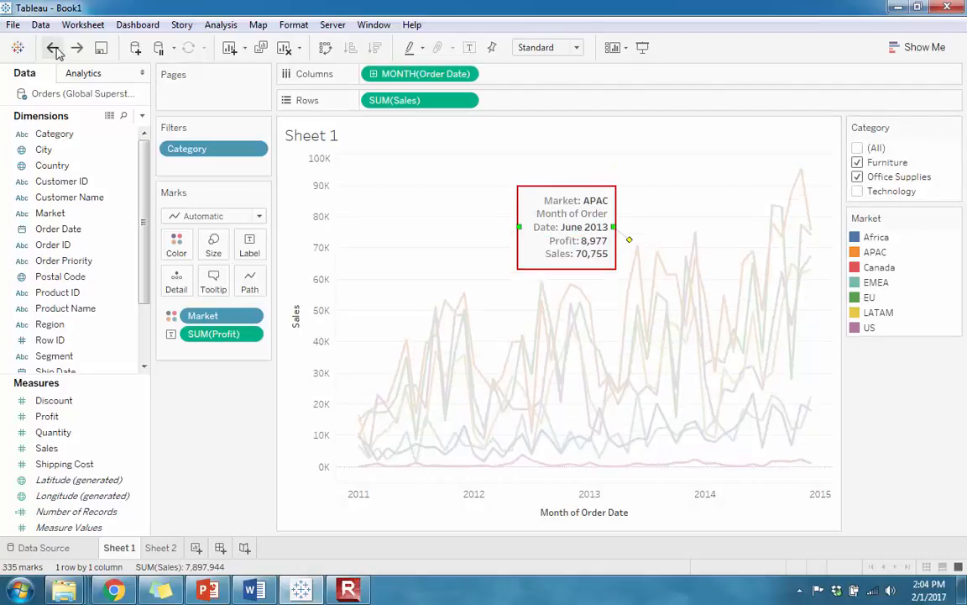
{"action": "left_click", "coordinate": [53, 48]}
{"action": "left_click", "coordinate": [53, 48]}
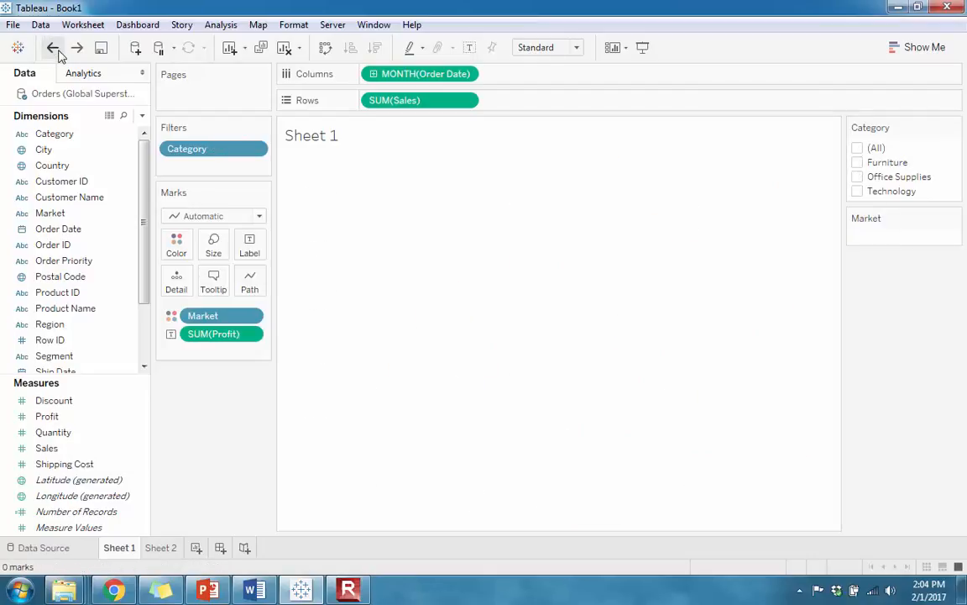
{"action": "left_click", "coordinate": [53, 48]}
{"action": "left_click", "coordinate": [52, 48]}
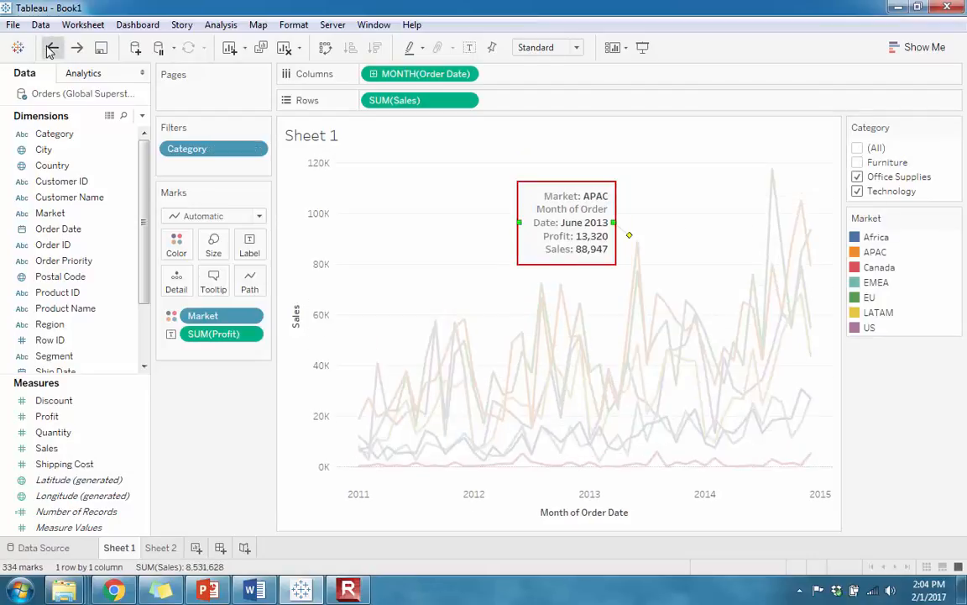
{"action": "left_click", "coordinate": [52, 48]}
{"action": "left_click", "coordinate": [52, 47]}
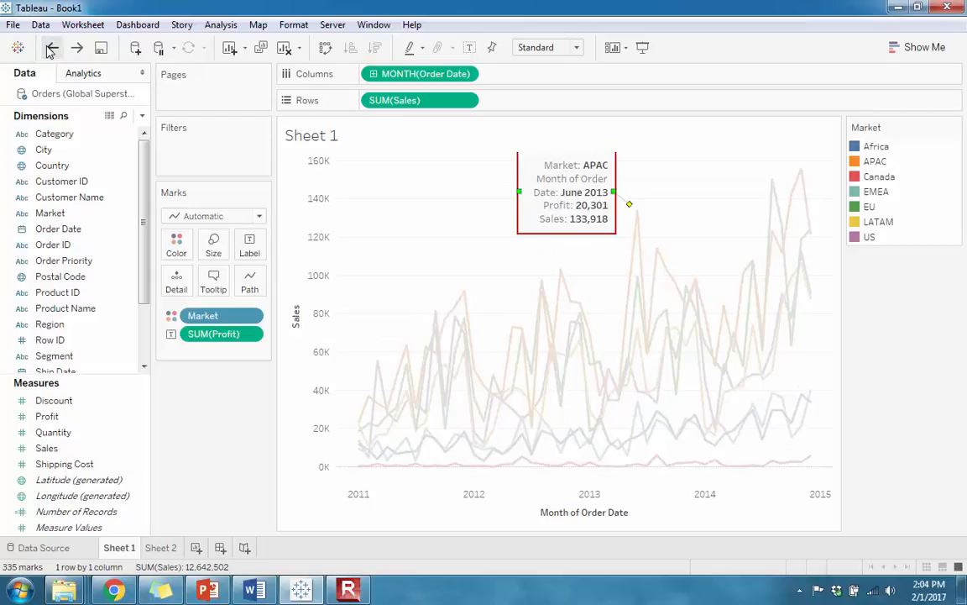
{"action": "left_click", "coordinate": [52, 48]}
{"action": "left_click", "coordinate": [52, 48]}
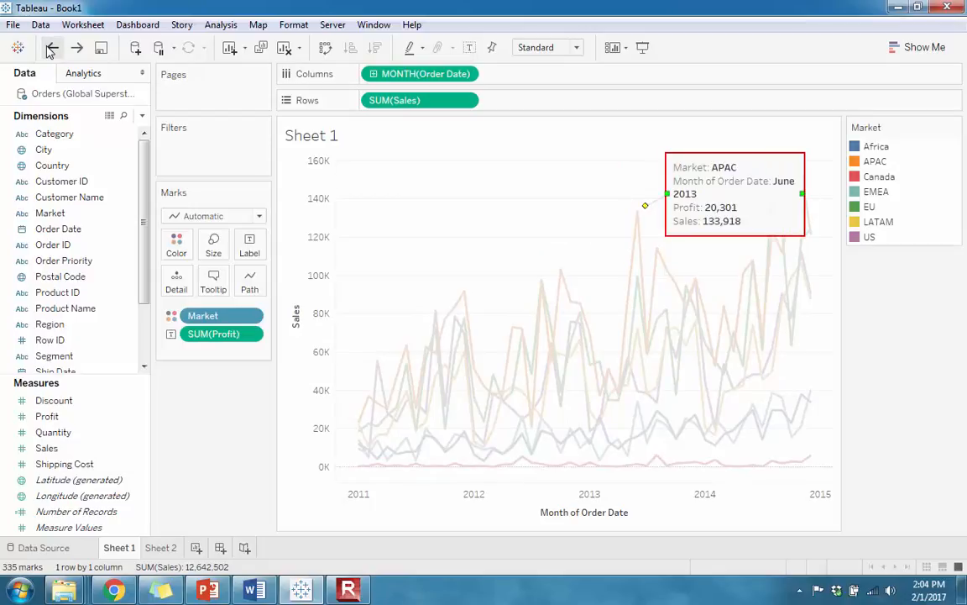
{"action": "left_click", "coordinate": [52, 48]}
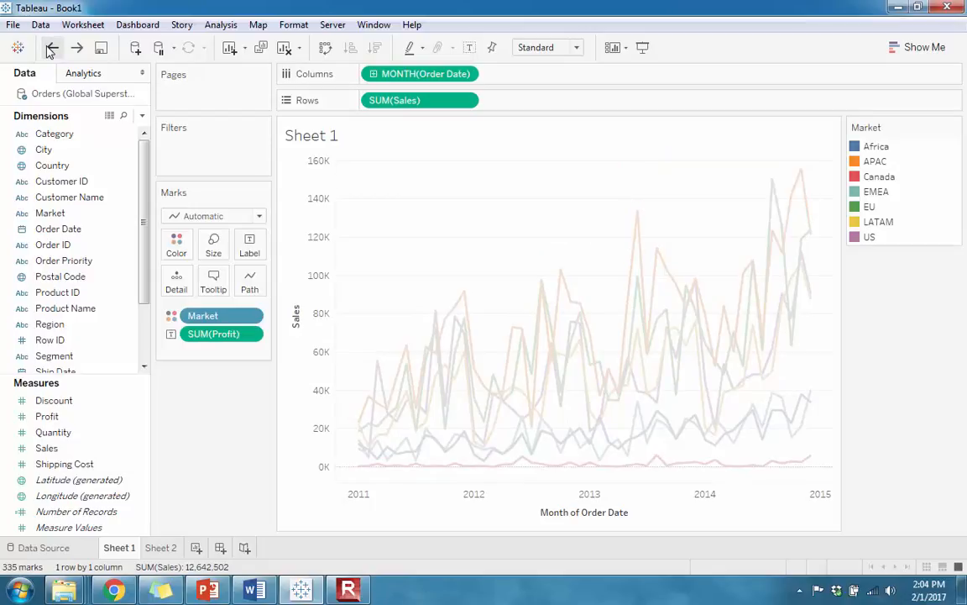
- Restore the mark annotation on APAC's June 2013 point by redoing the undone changes
{"action": "left_click", "coordinate": [638, 211]}
{"action": "left_click", "coordinate": [601, 205]}
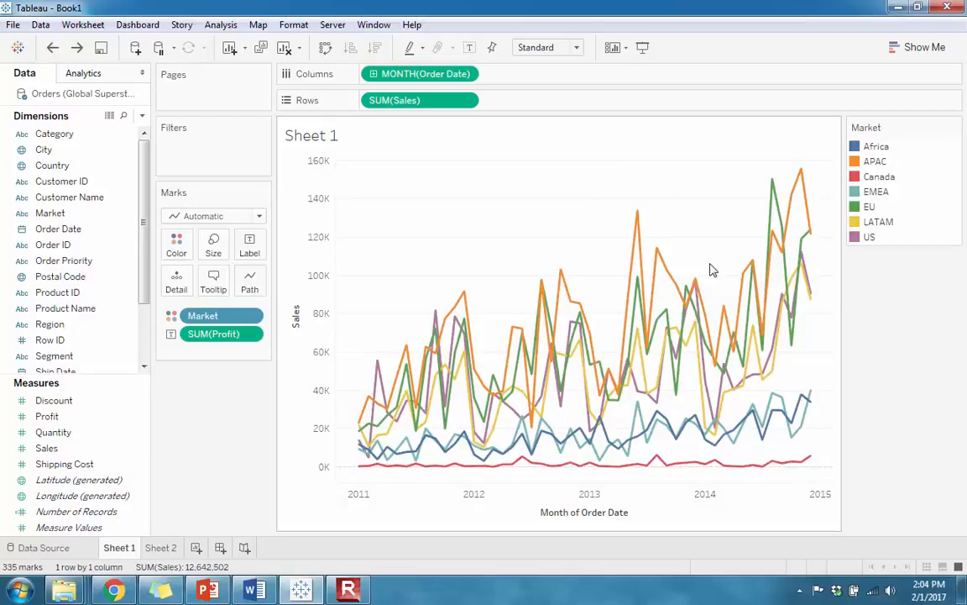
{"action": "right_click", "coordinate": [637, 213]}
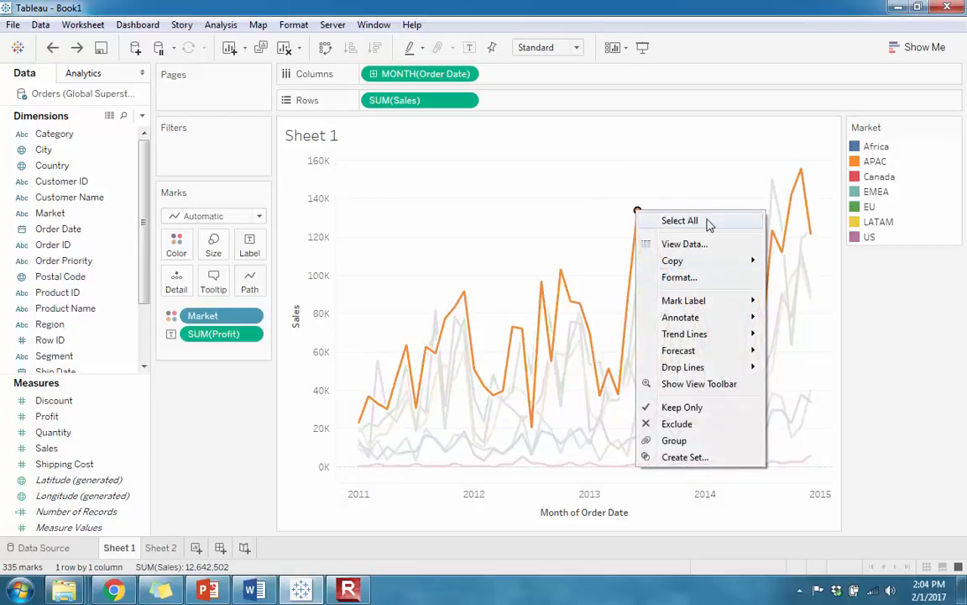
{"action": "left_click", "coordinate": [77, 48]}
{"action": "left_click", "coordinate": [76, 49]}
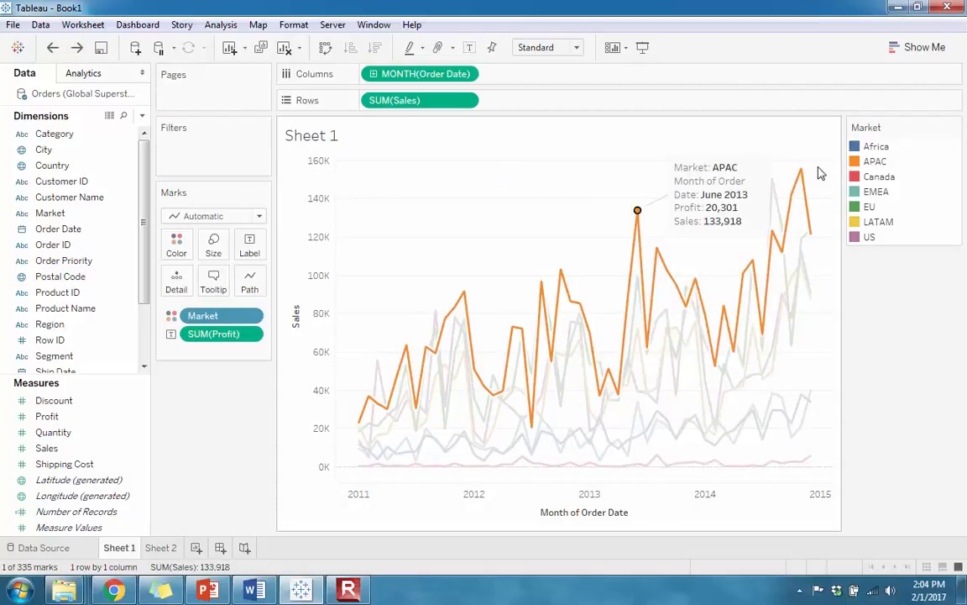
- Add a point annotation with the default Month of Order Date and Sales text at APAC's November 2011 peak
{"action": "right_click", "coordinate": [464, 293]}
{"action": "mouse_move", "coordinate": [535, 397]}
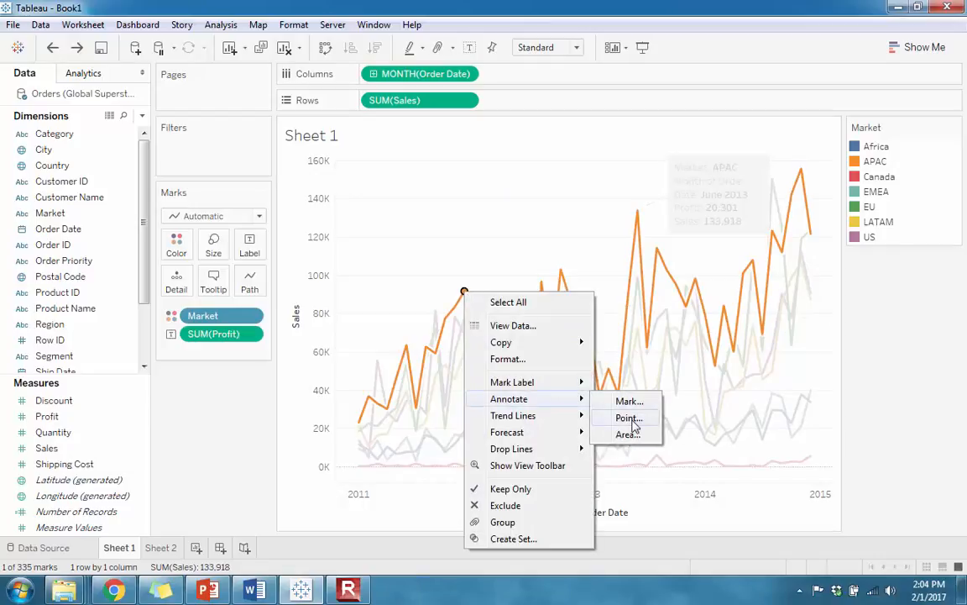
{"action": "left_click", "coordinate": [628, 417]}
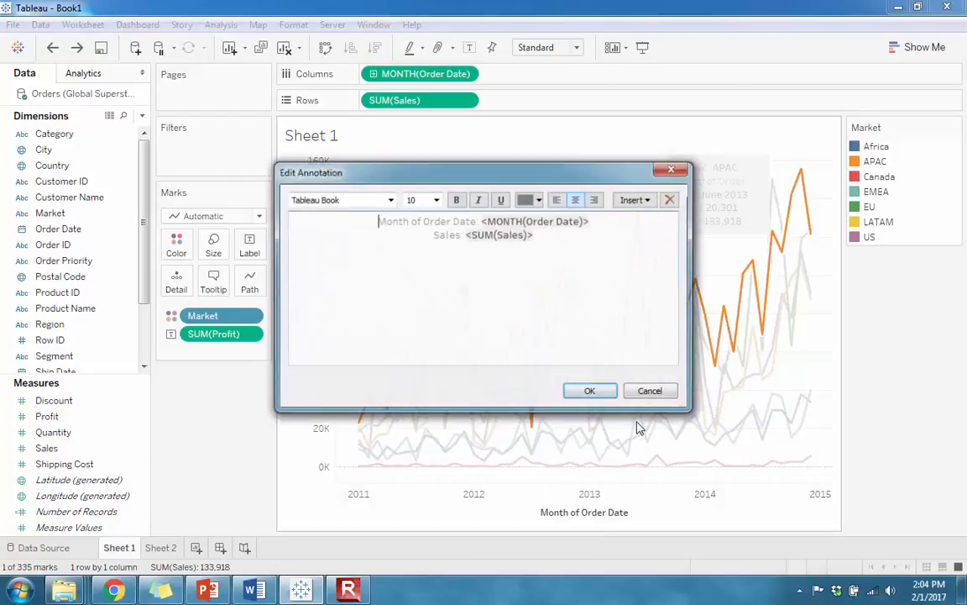
{"action": "left_click", "coordinate": [594, 392]}
{"action": "left_click", "coordinate": [603, 275]}
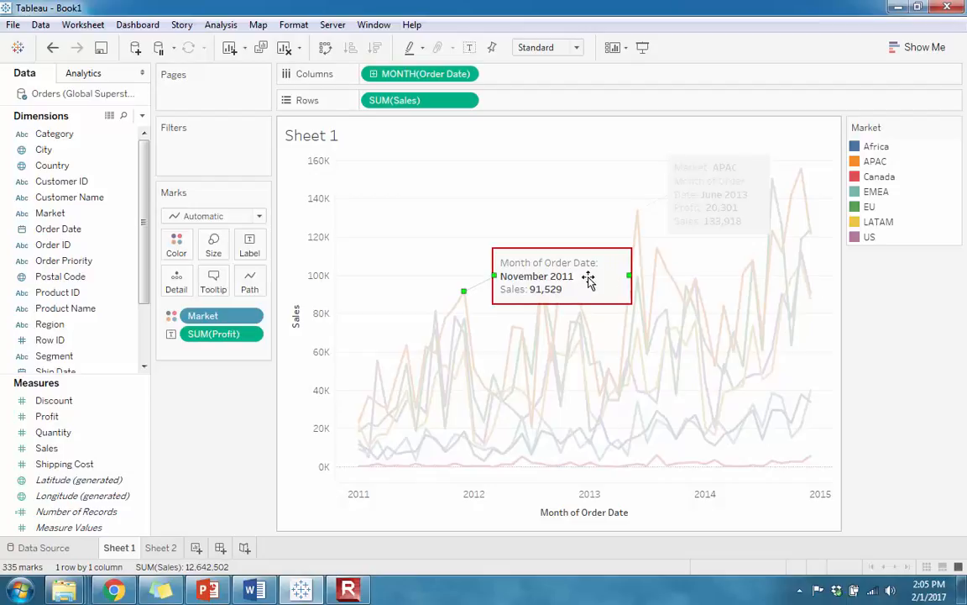
- Review the annotation types for the November 2011 point, and move its annotation box directly above the peak
{"action": "right_click", "coordinate": [463, 292]}
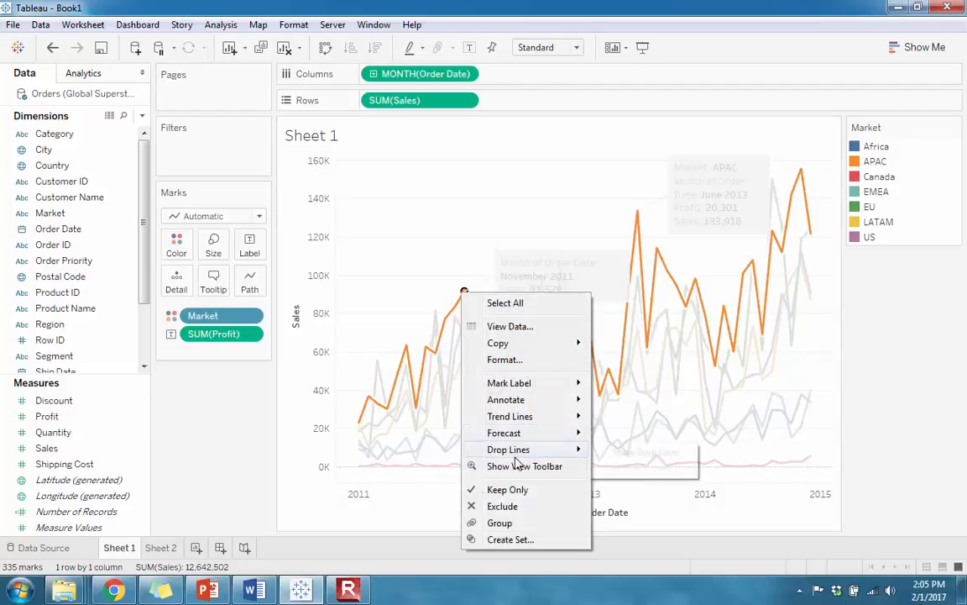
{"action": "mouse_move", "coordinate": [573, 407]}
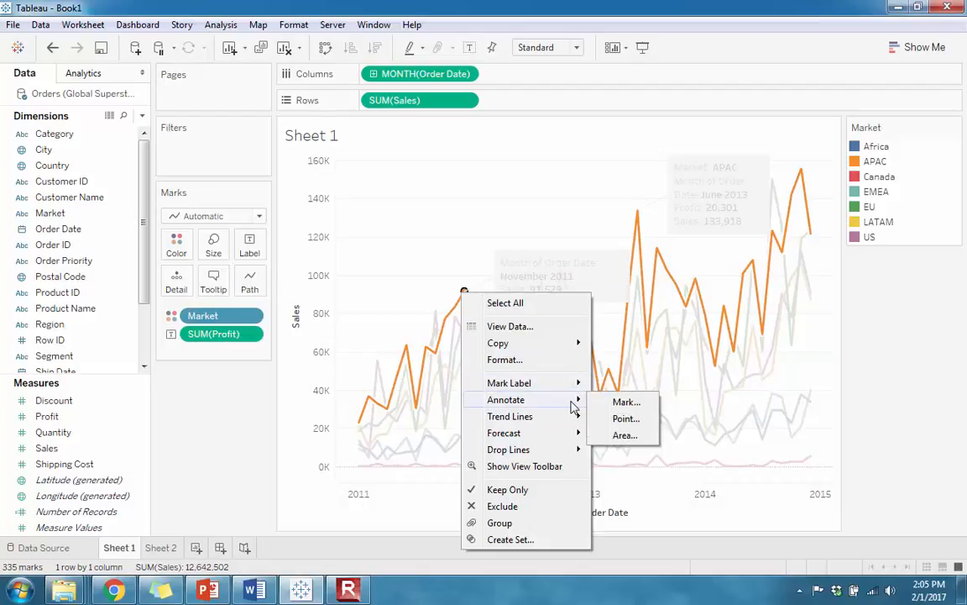
{"action": "left_click", "coordinate": [471, 210]}
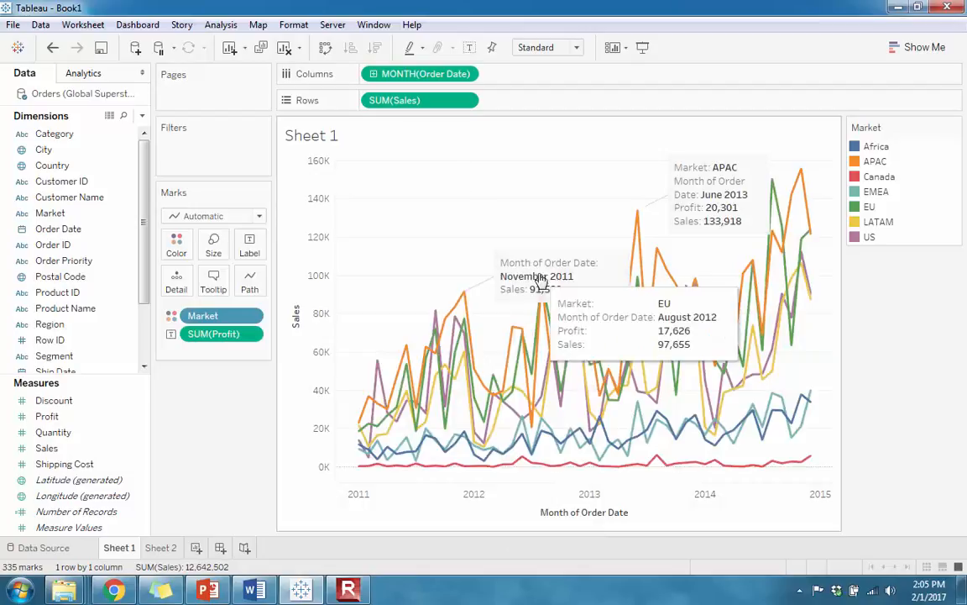
{"action": "left_click", "coordinate": [542, 276]}
{"action": "left_click_drag", "start_coordinate": [566, 255], "coordinate": [491, 208]}
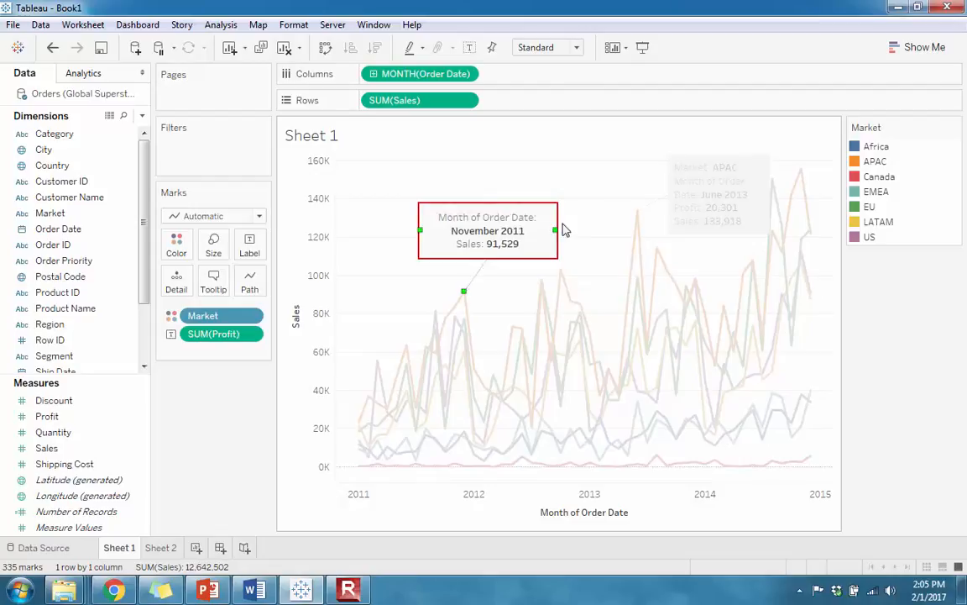
- Add a Category filter that includes all categories and display its filter control
{"action": "left_click", "coordinate": [213, 165]}
{"action": "left_click_drag", "start_coordinate": [81, 143], "coordinate": [207, 158]}
{"action": "left_click", "coordinate": [356, 336]}
{"action": "left_click", "coordinate": [494, 471]}
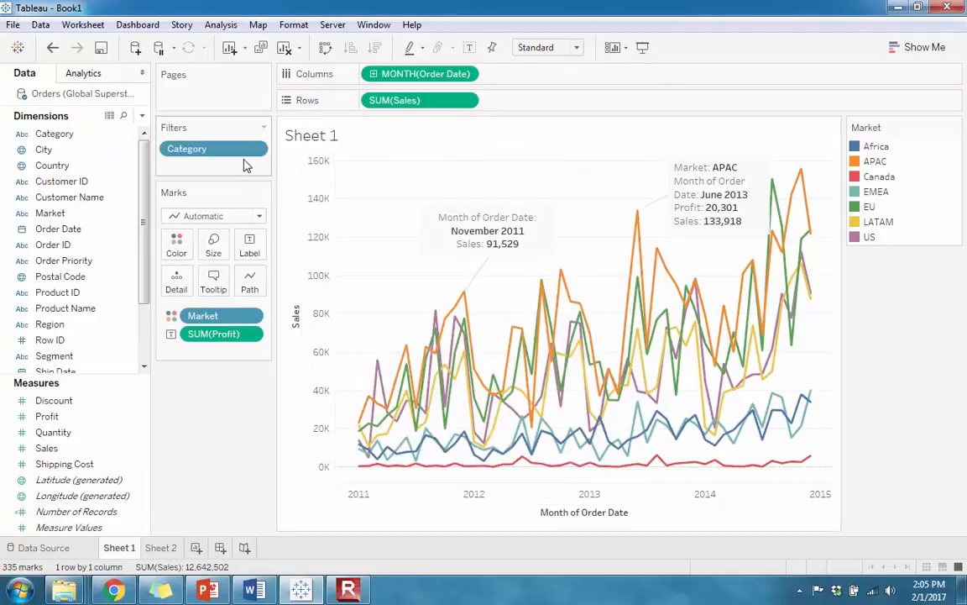
{"action": "left_click", "coordinate": [256, 151]}
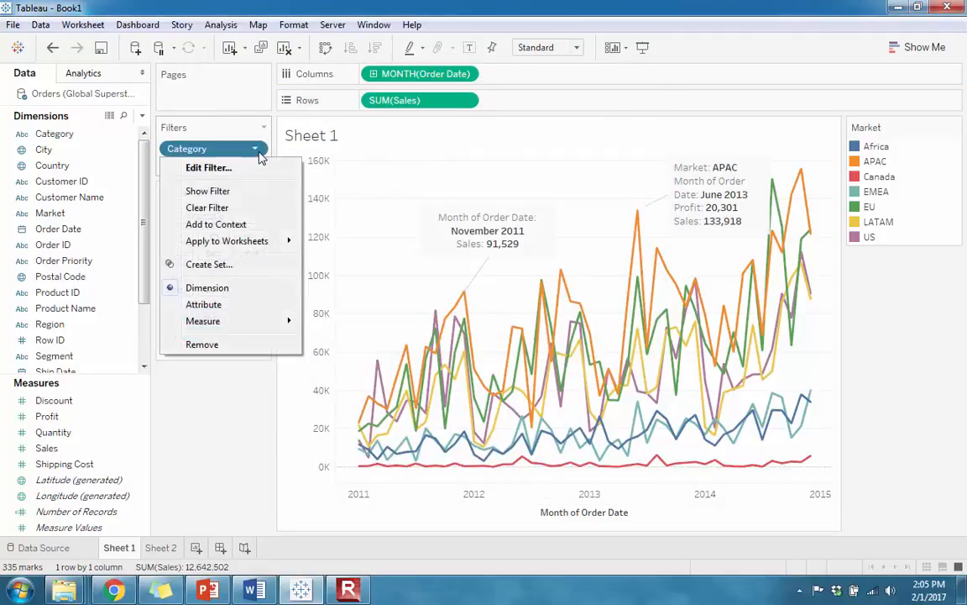
{"action": "left_click", "coordinate": [201, 191]}
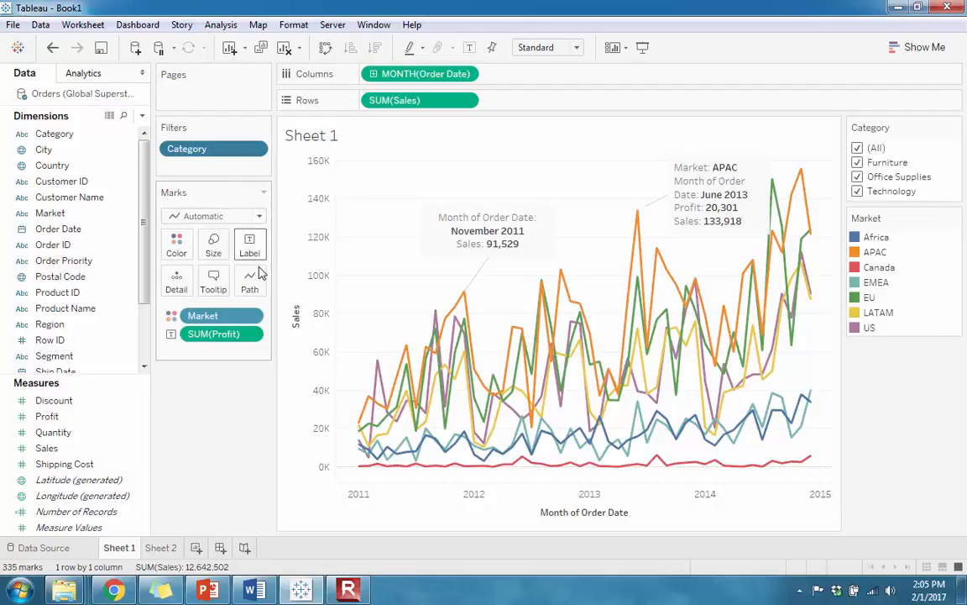
- Exclude Furniture and Technology with the Category filter to compare the two annotations, and include all categories again
{"action": "left_click", "coordinate": [857, 163]}
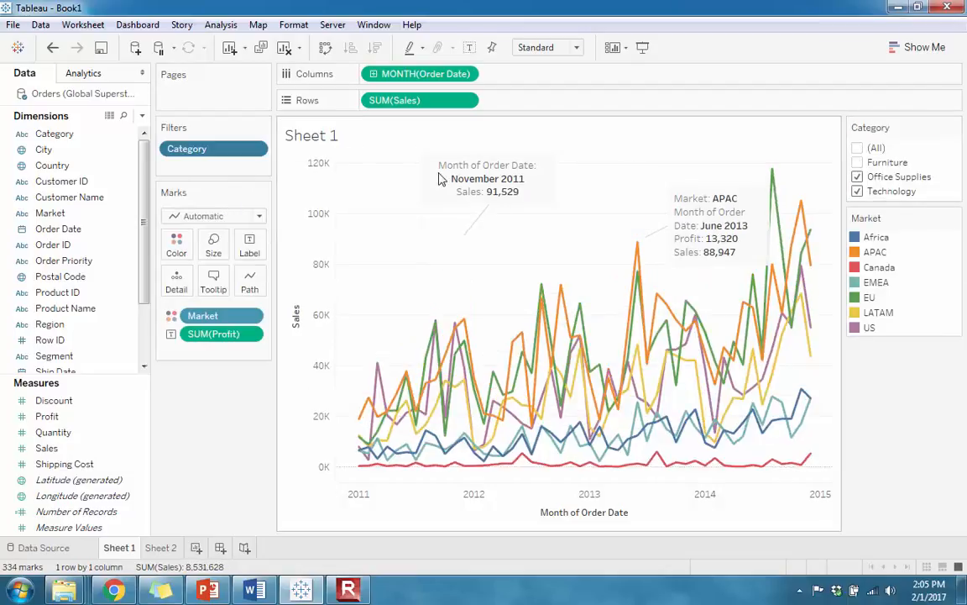
{"action": "left_click", "coordinate": [470, 231]}
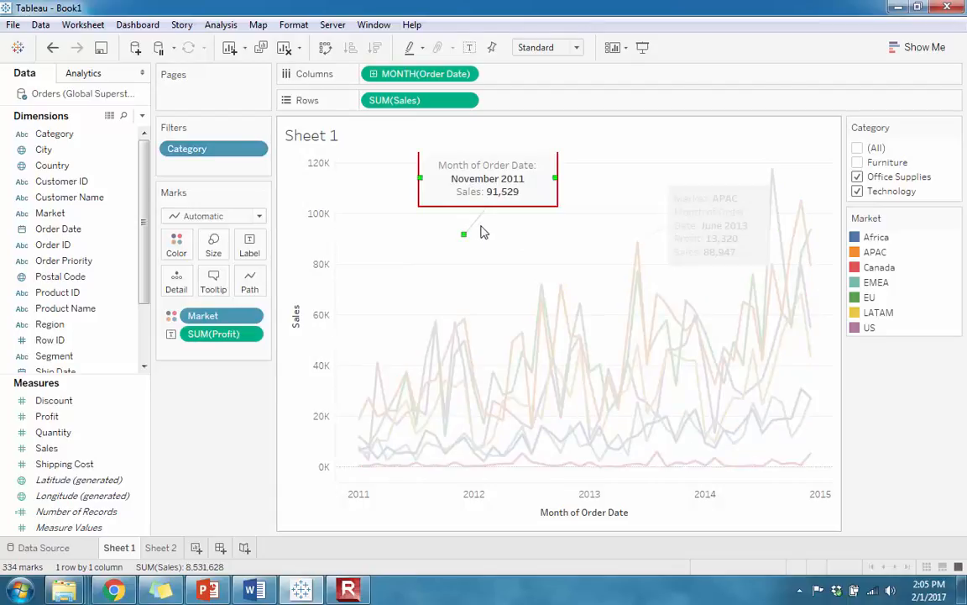
{"action": "left_click", "coordinate": [857, 192]}
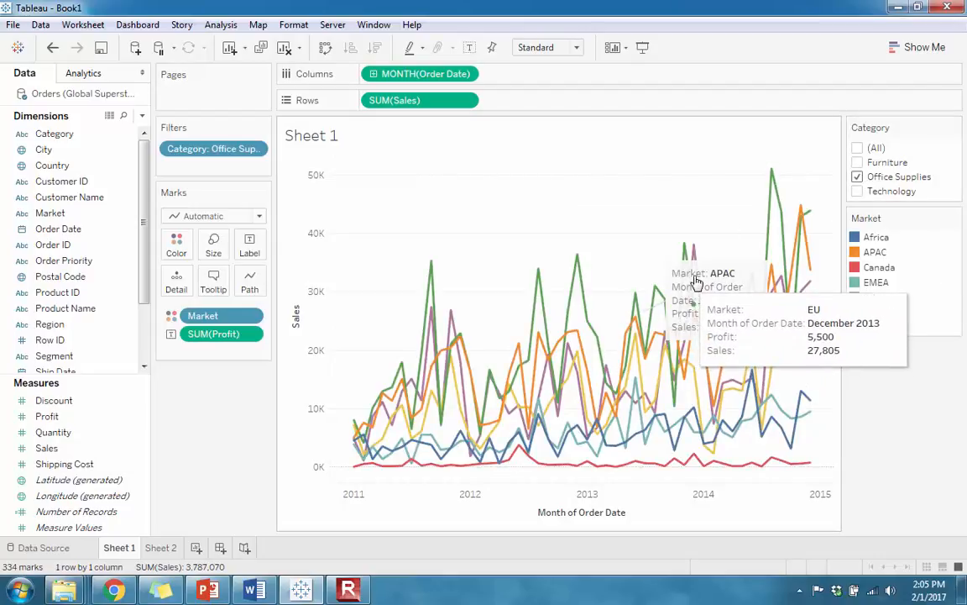
{"action": "left_click", "coordinate": [860, 149]}
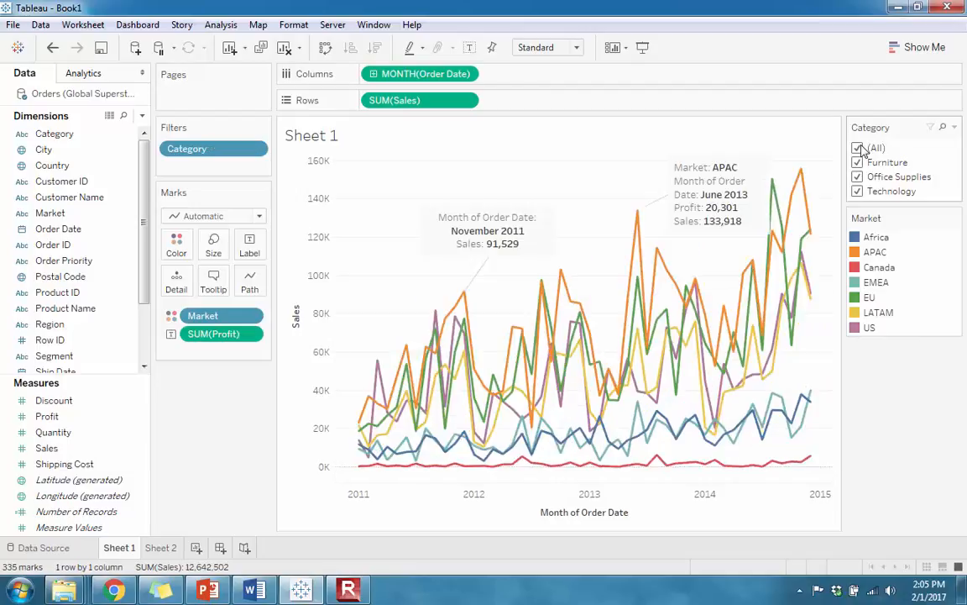
- Limit the Category filter to Furniture only and include all categories again
{"action": "left_click", "coordinate": [861, 148]}
{"action": "left_click", "coordinate": [858, 162]}
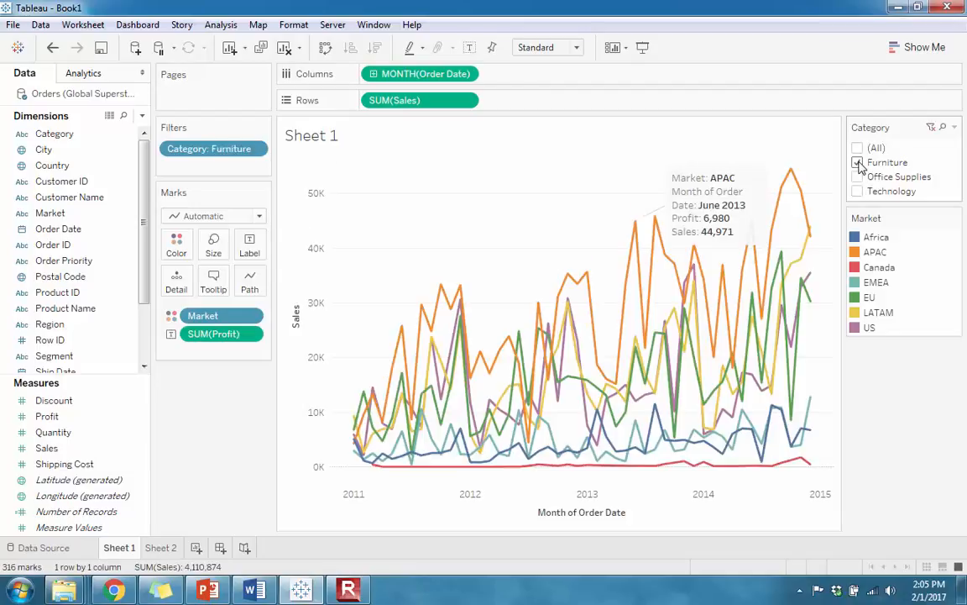
{"action": "left_click", "coordinate": [857, 148]}
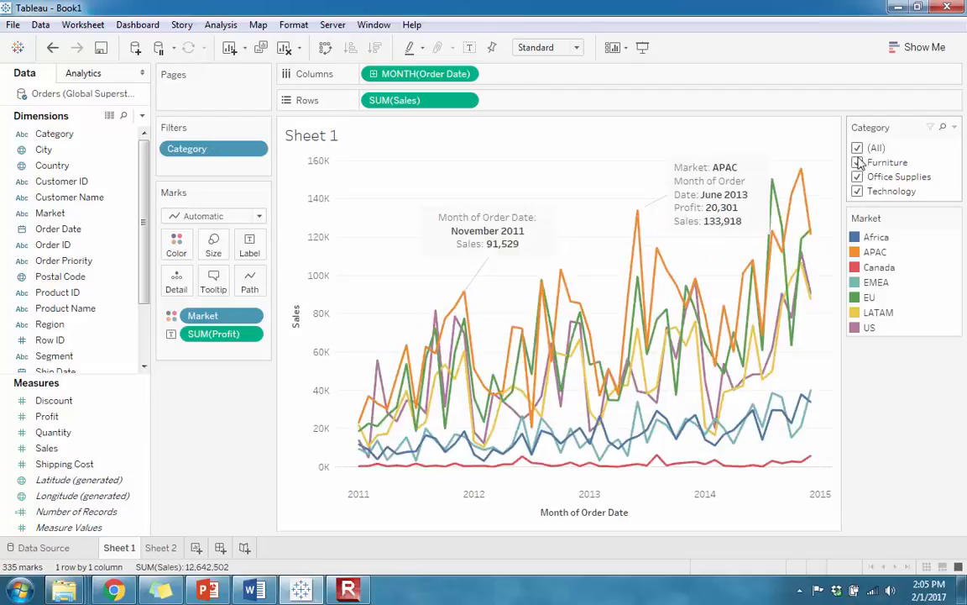
- Limit the Category filter to Office Supplies only and check the June 2013 annotation
{"action": "left_click", "coordinate": [858, 149]}
{"action": "left_click", "coordinate": [857, 177]}
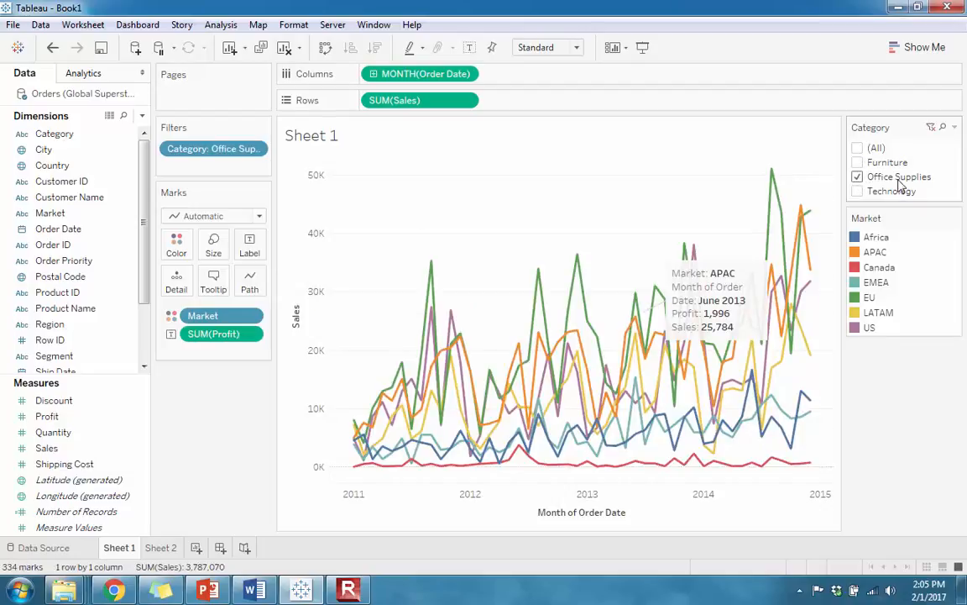
{"action": "mouse_move", "coordinate": [703, 278]}
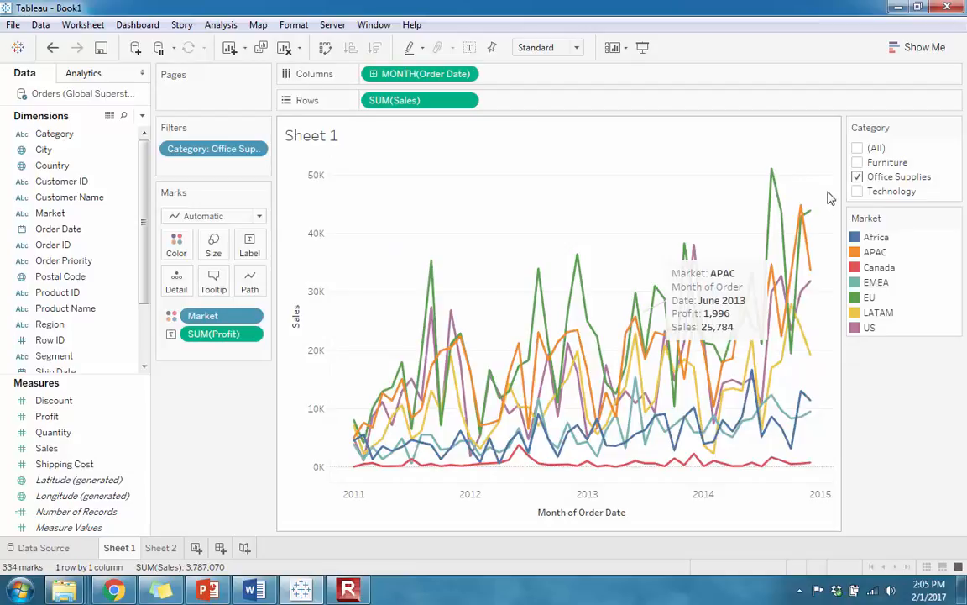
- Switch the Category filter from Office Supplies to Technology only, and clear every category
{"action": "left_click", "coordinate": [858, 177]}
{"action": "left_click", "coordinate": [858, 191]}
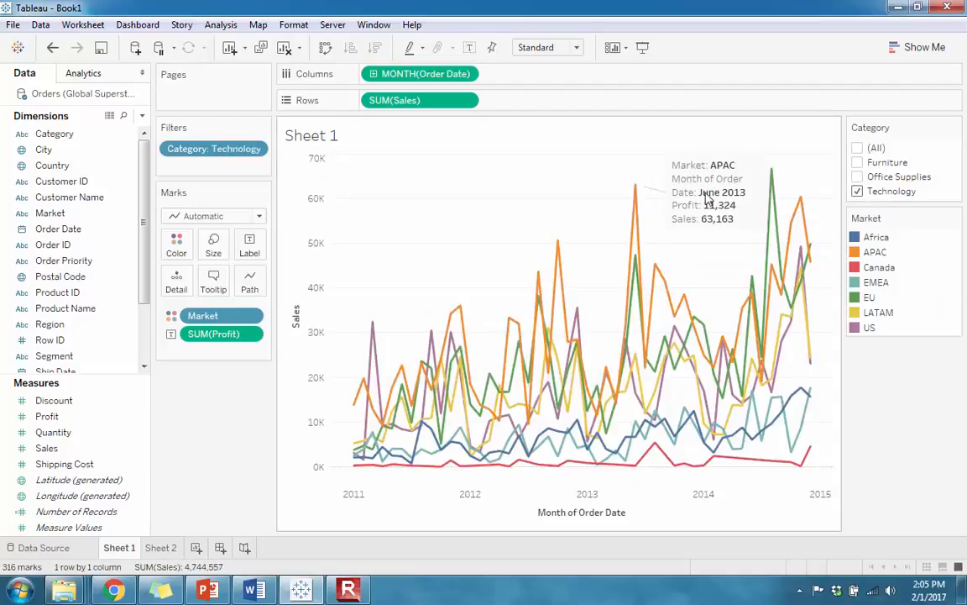
{"action": "left_click", "coordinate": [858, 192]}
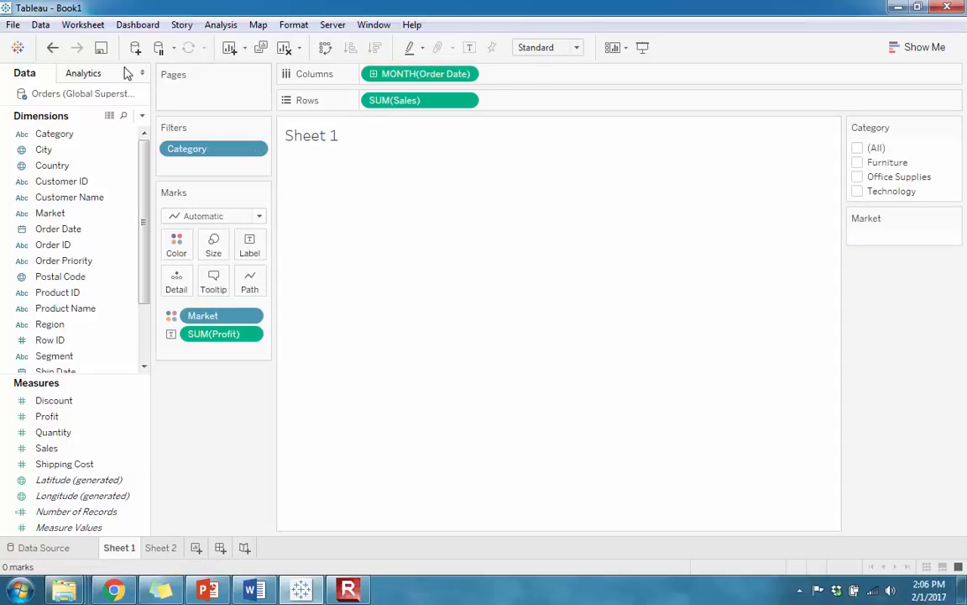
- Undo the latest Category filter changes and return to the Office Supplies selection
{"action": "left_click", "coordinate": [52, 48]}
{"action": "left_click", "coordinate": [52, 48]}
{"action": "left_click", "coordinate": [52, 48]}
{"action": "left_click", "coordinate": [52, 48]}
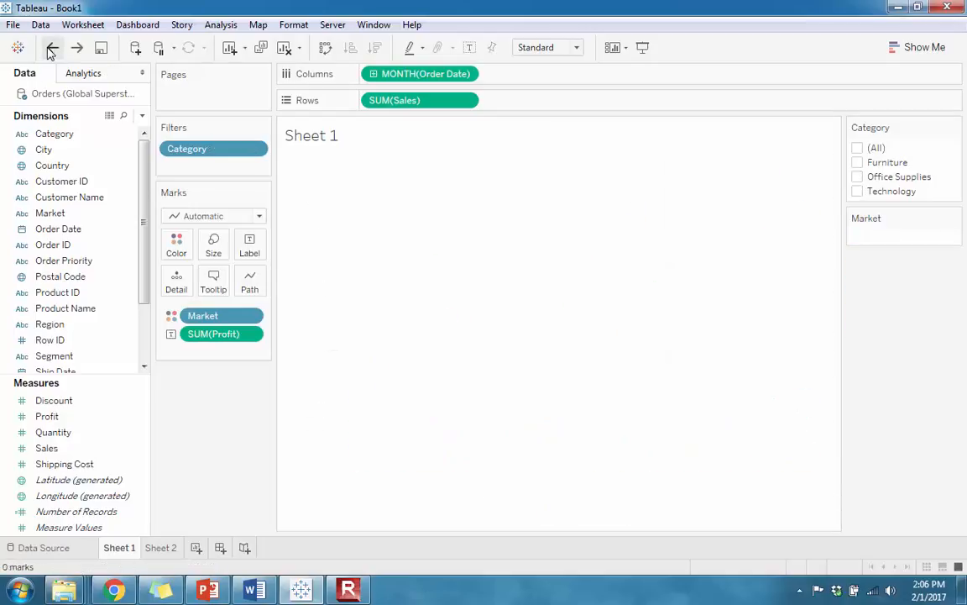
{"action": "left_click", "coordinate": [77, 48]}
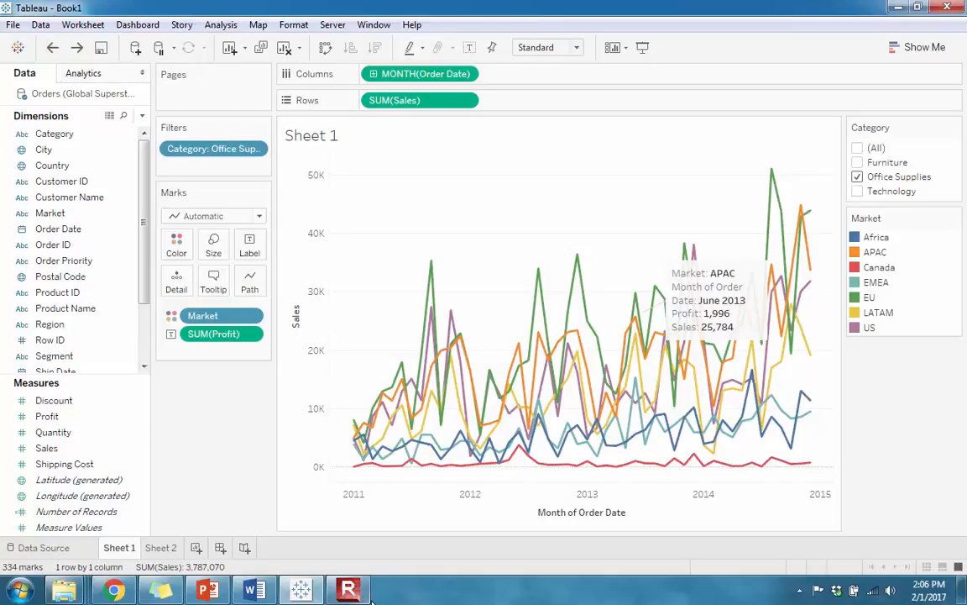
{"action": "left_click", "coordinate": [349, 589]}
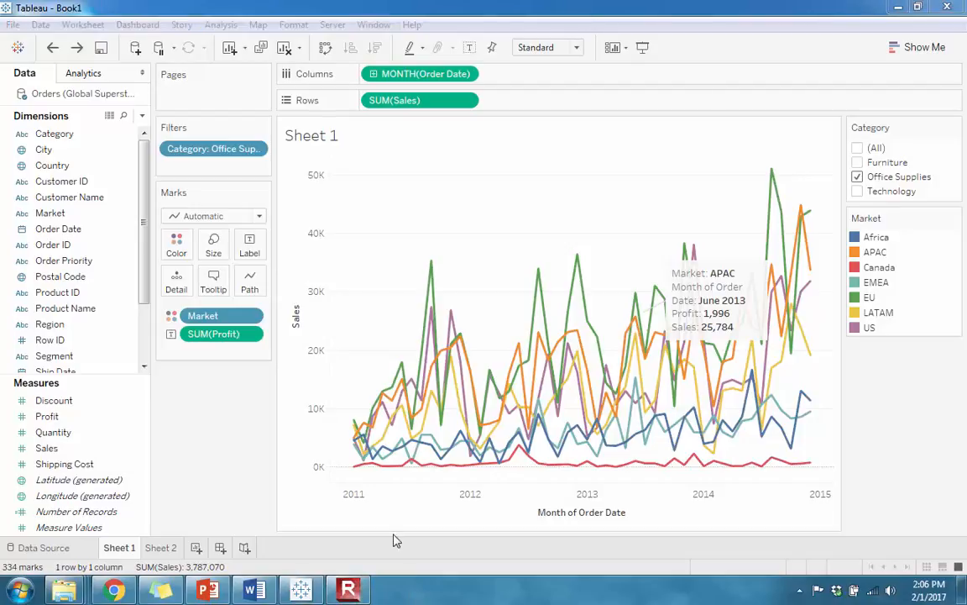
{"action": "left_click", "coordinate": [212, 437]}
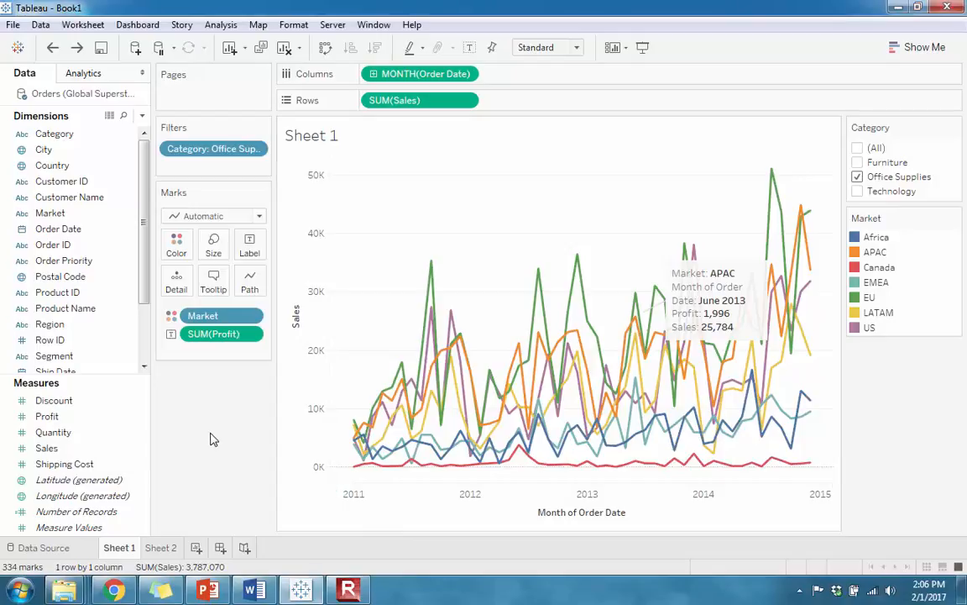
{"action": "mouse_move", "coordinate": [432, 267]}
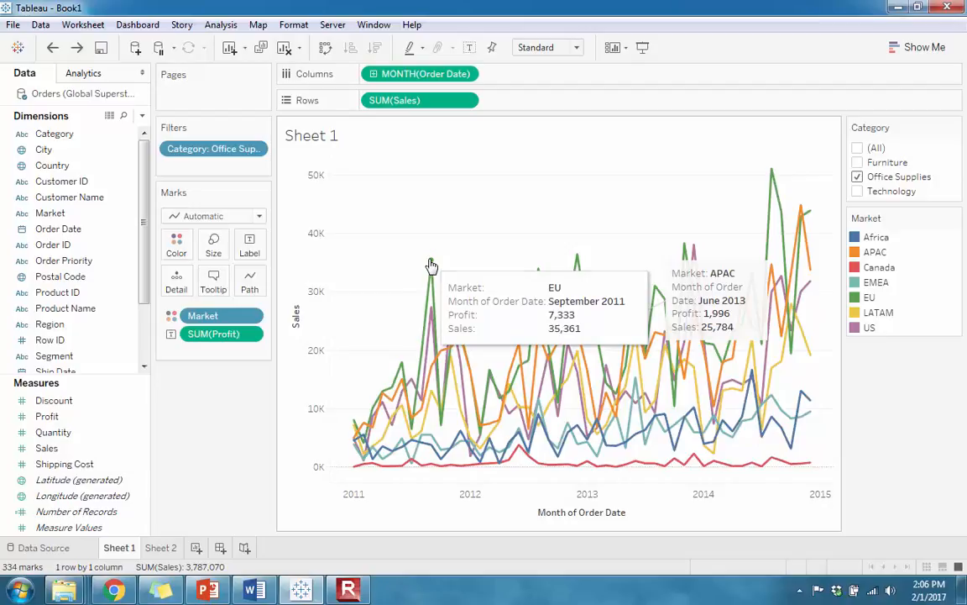
- Open the empty Sheet 2 worksheet
{"action": "left_click", "coordinate": [163, 547]}
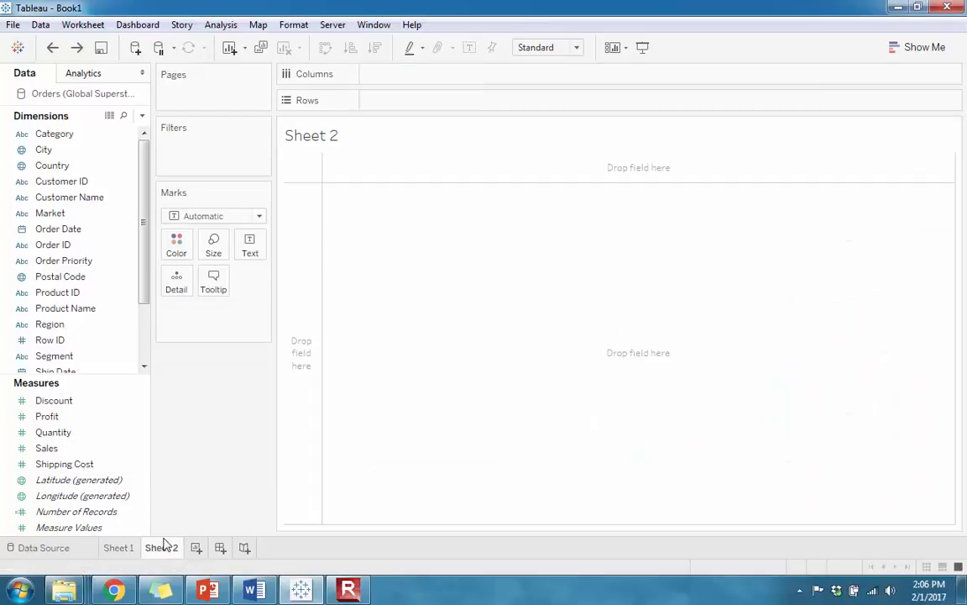
- Try plotting Sales on rows against Profit on columns, and undo both field placements
{"action": "left_click", "coordinate": [49, 448]}
{"action": "double_click", "coordinate": [49, 449]}
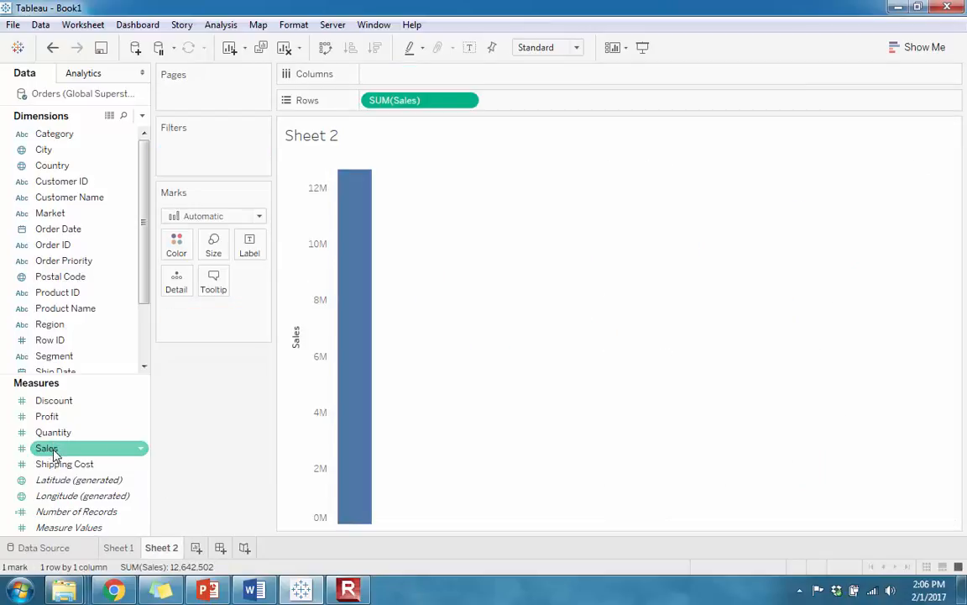
{"action": "left_click", "coordinate": [71, 432]}
{"action": "left_click", "coordinate": [62, 418]}
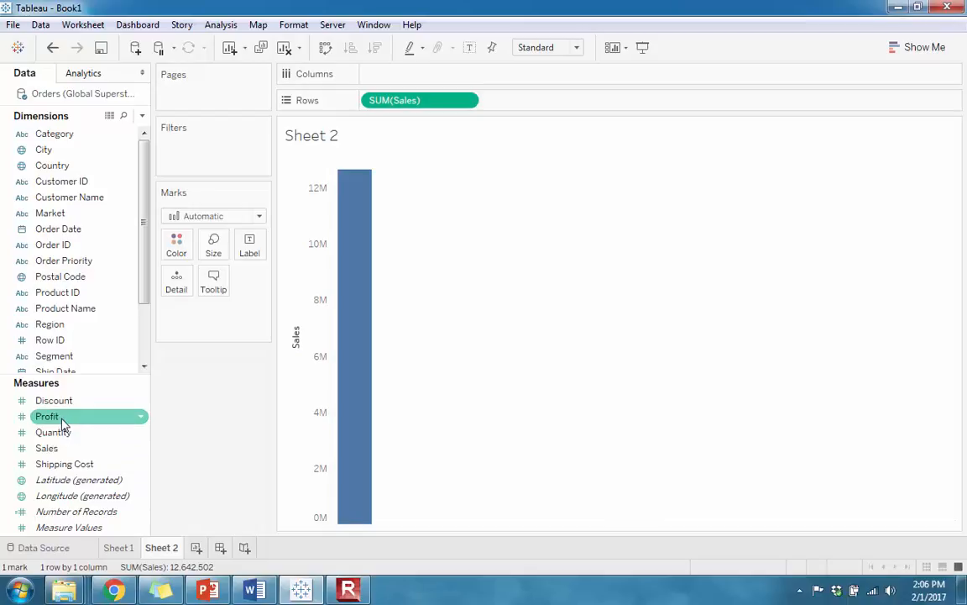
{"action": "double_click", "coordinate": [62, 420]}
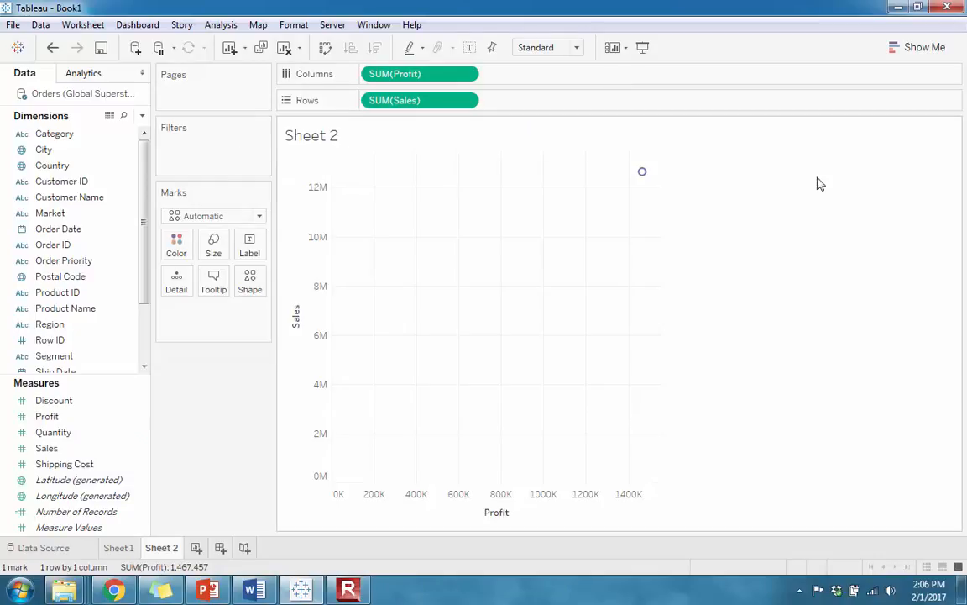
{"action": "mouse_move", "coordinate": [643, 175]}
{"action": "left_click", "coordinate": [53, 47]}
{"action": "left_click", "coordinate": [53, 48]}
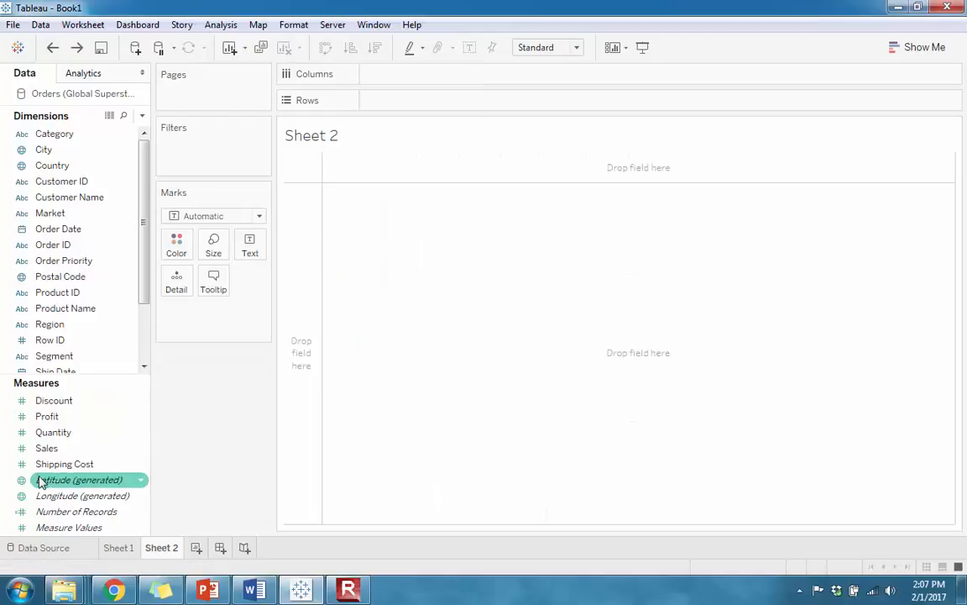
- Create a scatter plot from the Sales and Profit measures using the suggested chart types
{"action": "left_click", "coordinate": [60, 451]}
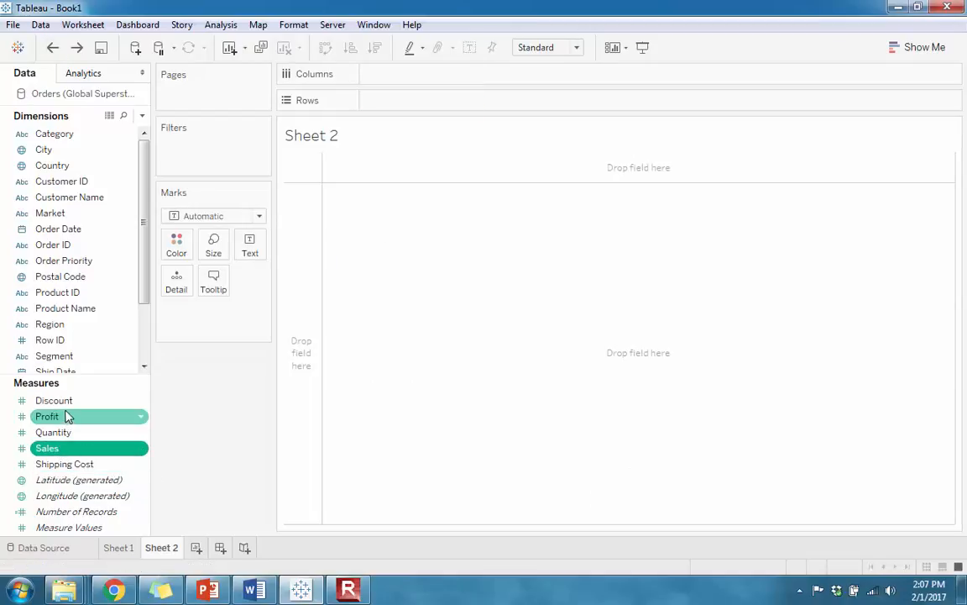
{"action": "left_click", "coordinate": [60, 417], "text": "ctrl"}
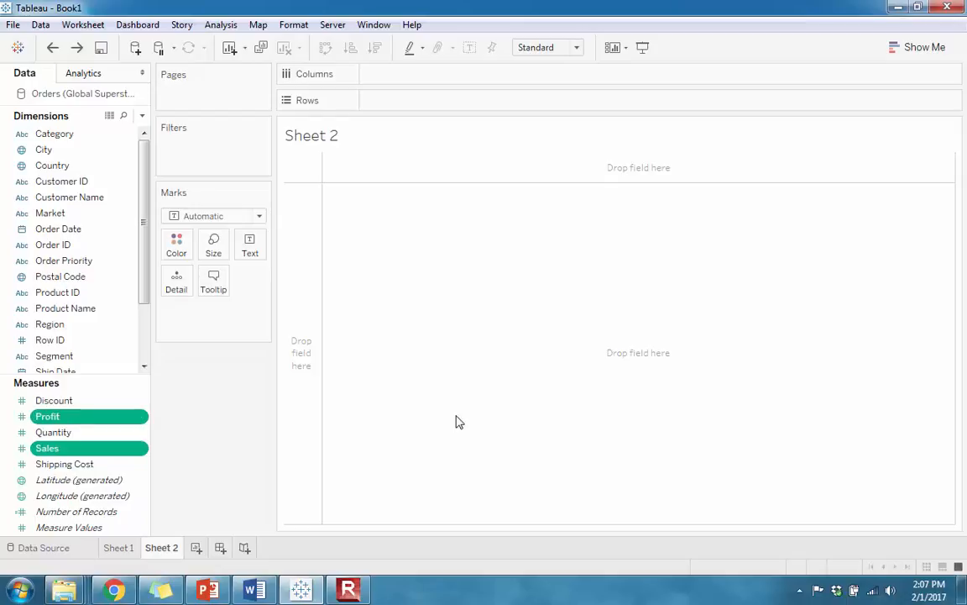
{"action": "left_click", "coordinate": [922, 47]}
{"action": "left_click", "coordinate": [850, 301]}
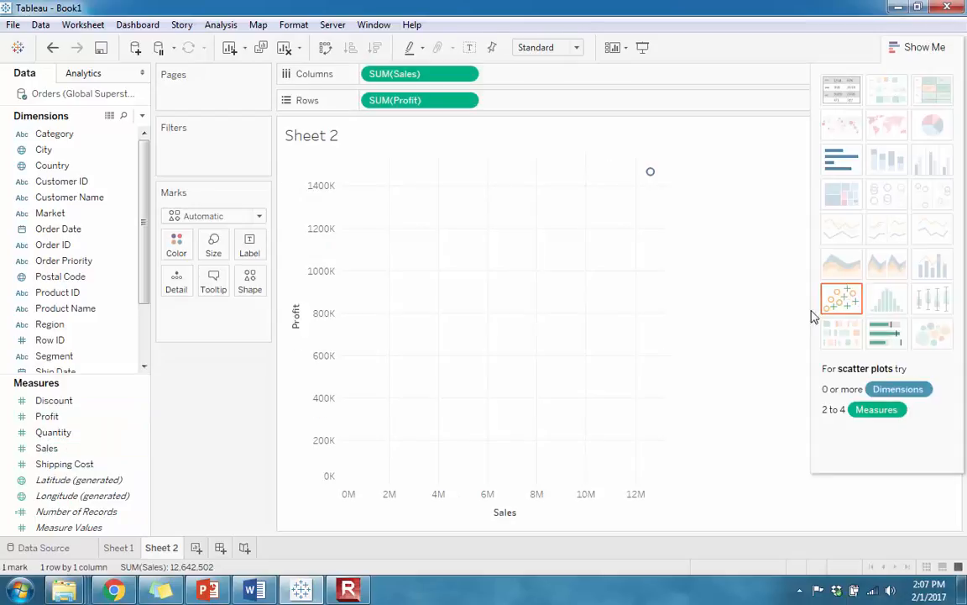
{"action": "left_click", "coordinate": [924, 46]}
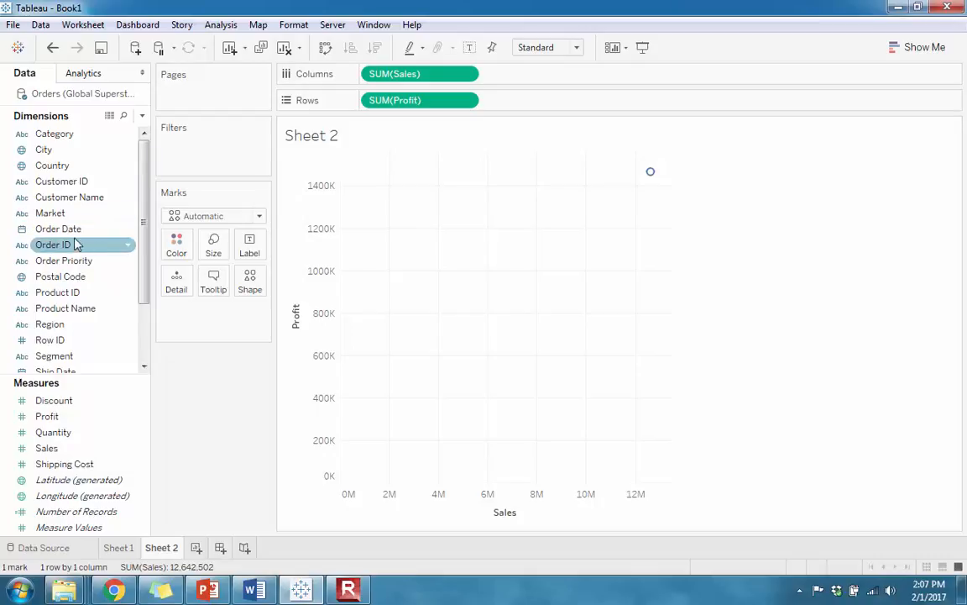
- Color the scatter plot marks by Order Priority and add Number of Records and Market as detail
{"action": "left_click_drag", "start_coordinate": [50, 265], "coordinate": [174, 244]}
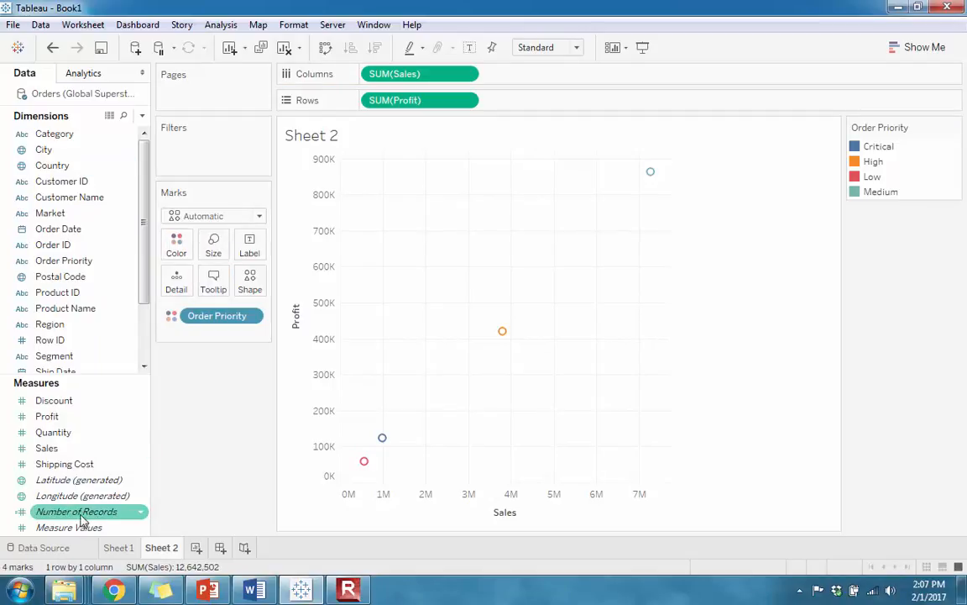
{"action": "left_click_drag", "start_coordinate": [81, 520], "coordinate": [186, 289]}
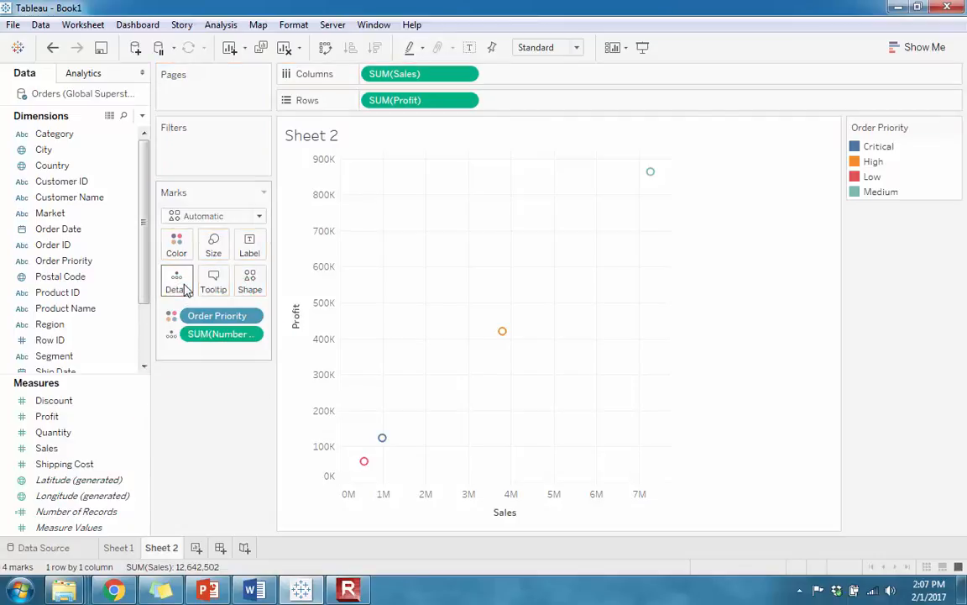
{"action": "left_click_drag", "start_coordinate": [62, 216], "coordinate": [178, 285]}
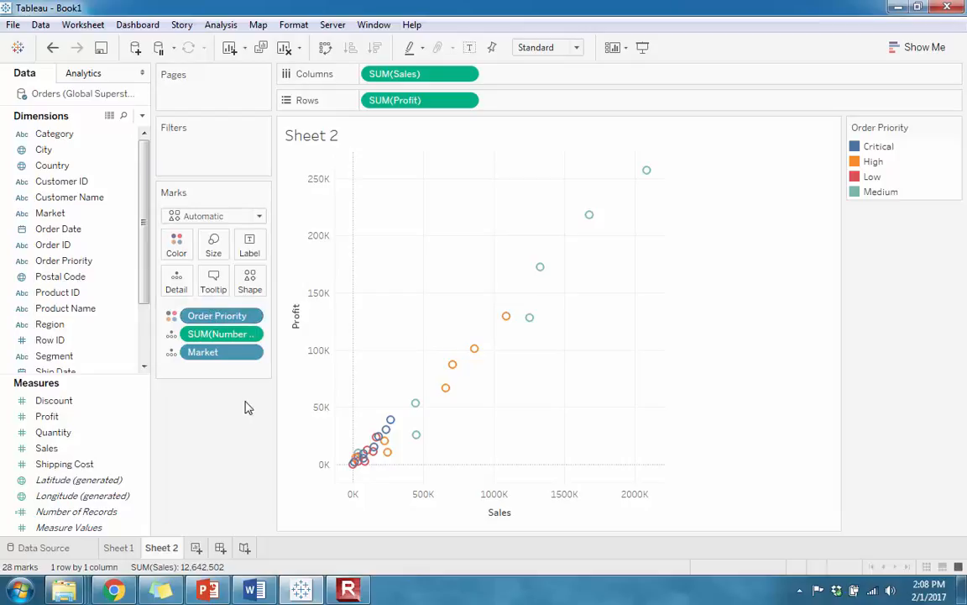
- Change the scatter plot's mark type to Circle and enlarge the circles
{"action": "mouse_move", "coordinate": [590, 218]}
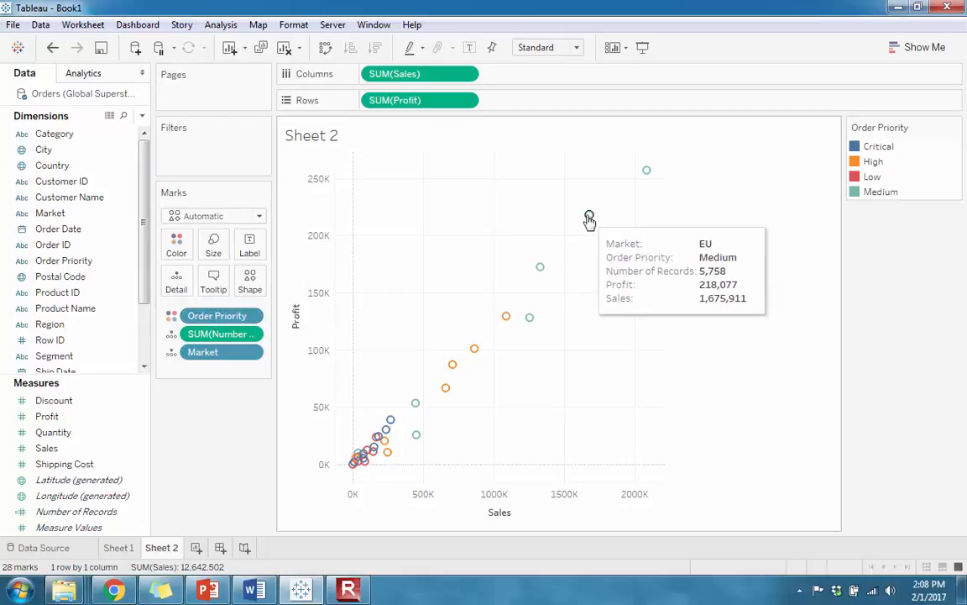
{"action": "left_click", "coordinate": [261, 217]}
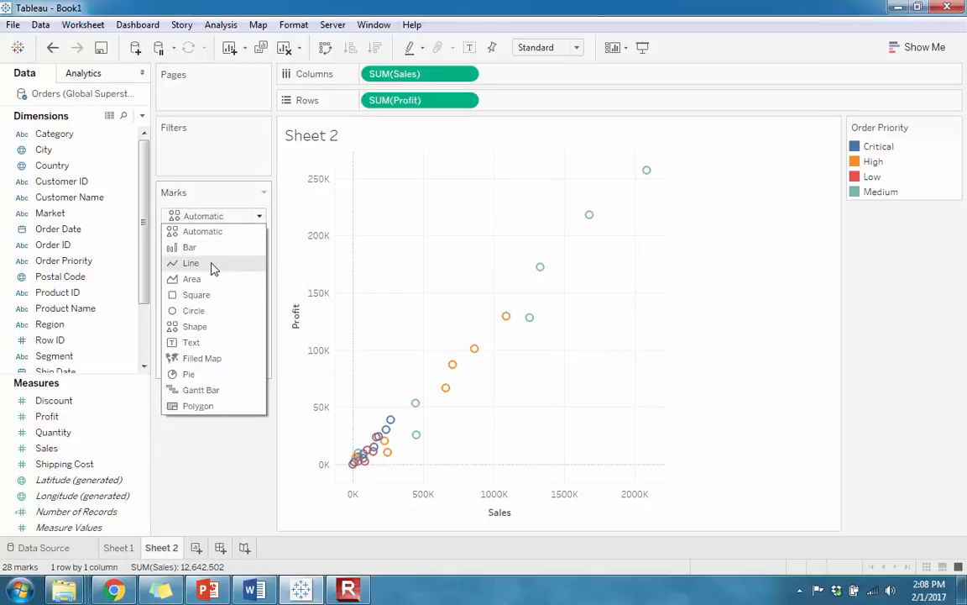
{"action": "left_click", "coordinate": [195, 311]}
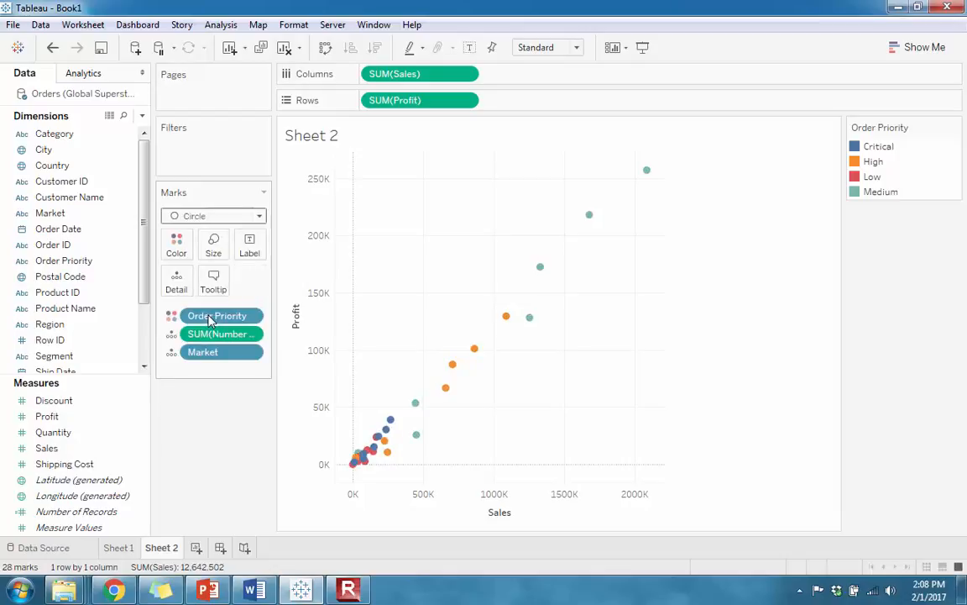
{"action": "left_click", "coordinate": [217, 252]}
{"action": "left_click_drag", "start_coordinate": [245, 283], "coordinate": [275, 288]}
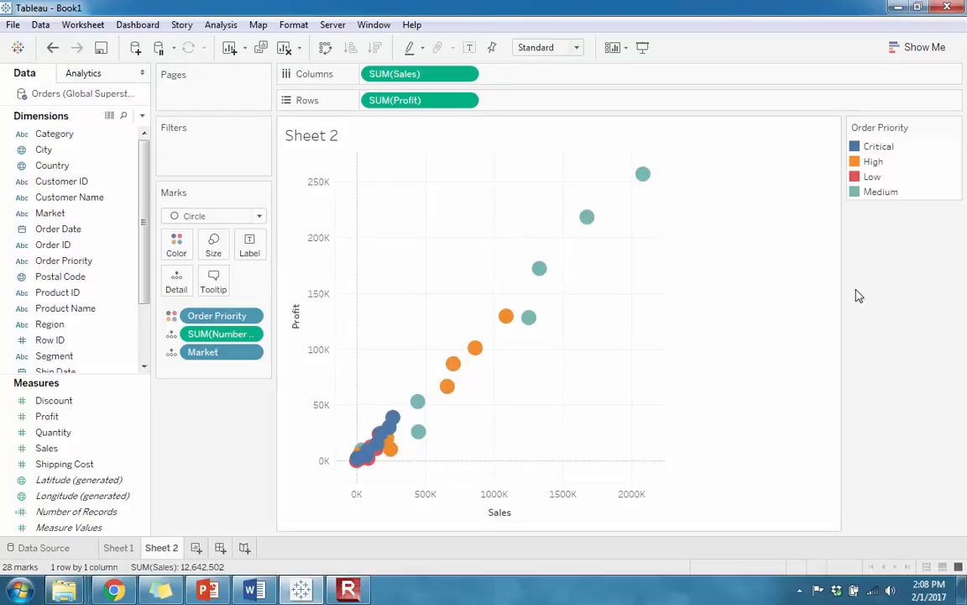
- Inspect the APAC Medium mark's tooltip, and clear all default text from the tooltip for editing
{"action": "mouse_move", "coordinate": [640, 178]}
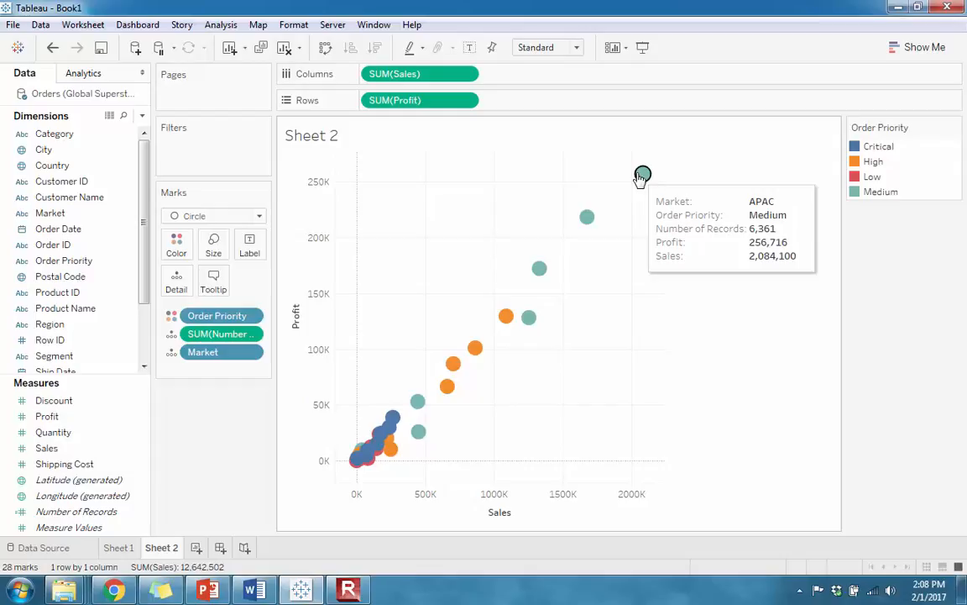
{"action": "left_click", "coordinate": [641, 175]}
{"action": "left_click", "coordinate": [641, 175]}
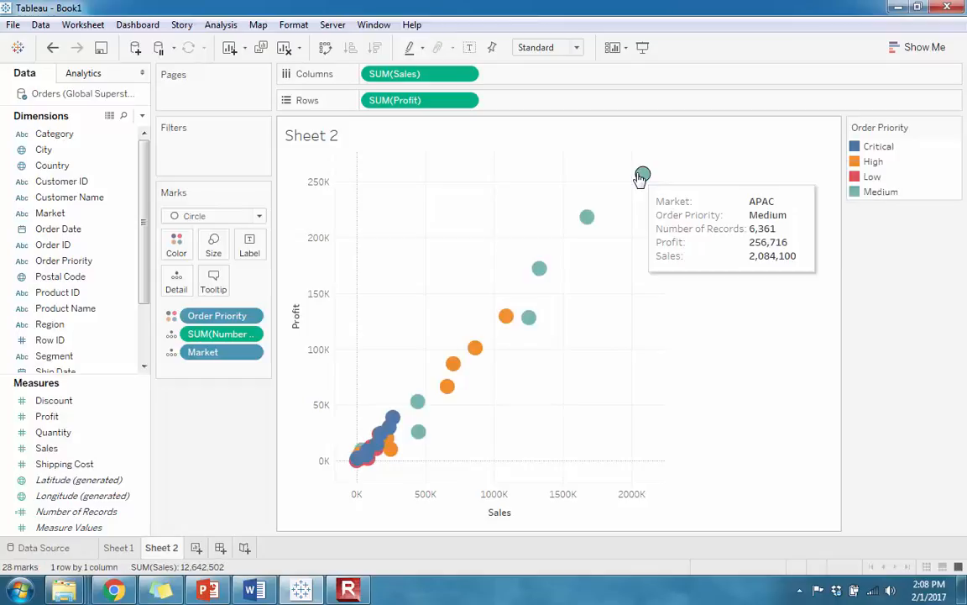
{"action": "left_click", "coordinate": [215, 285]}
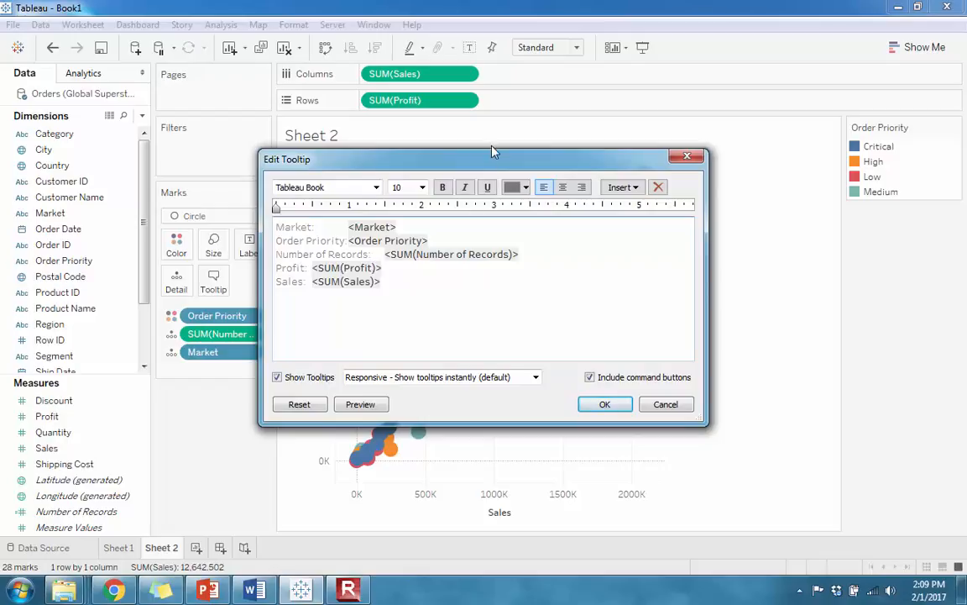
{"action": "left_click_drag", "start_coordinate": [494, 150], "coordinate": [504, 155]}
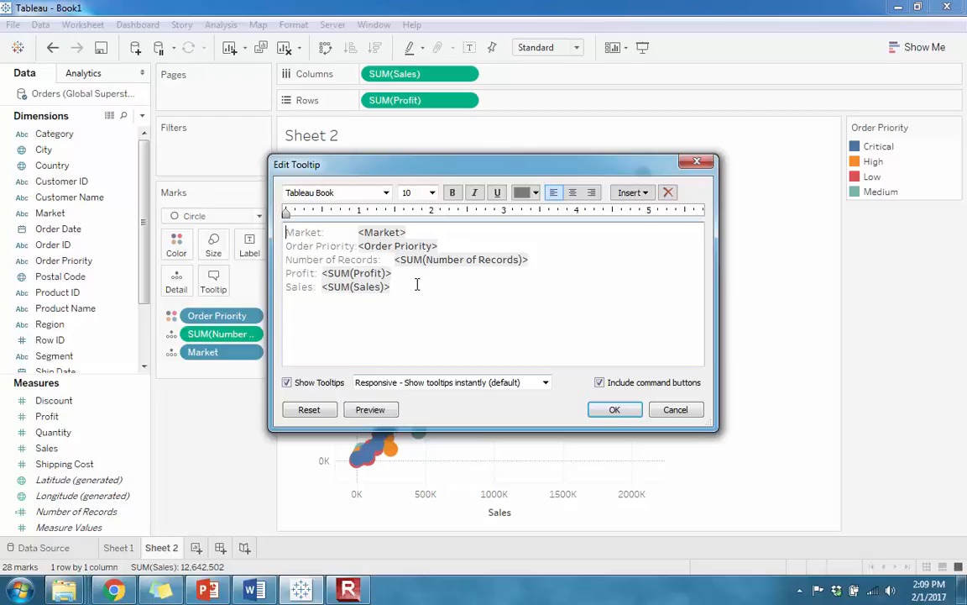
{"action": "left_click_drag", "start_coordinate": [405, 286], "coordinate": [286, 232]}
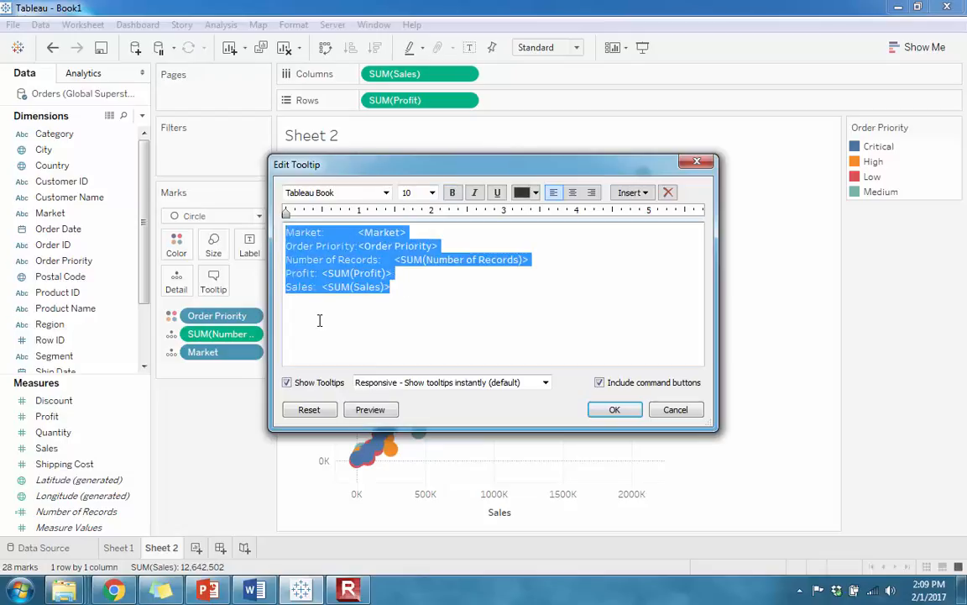
{"action": "key", "text": "Delete"}
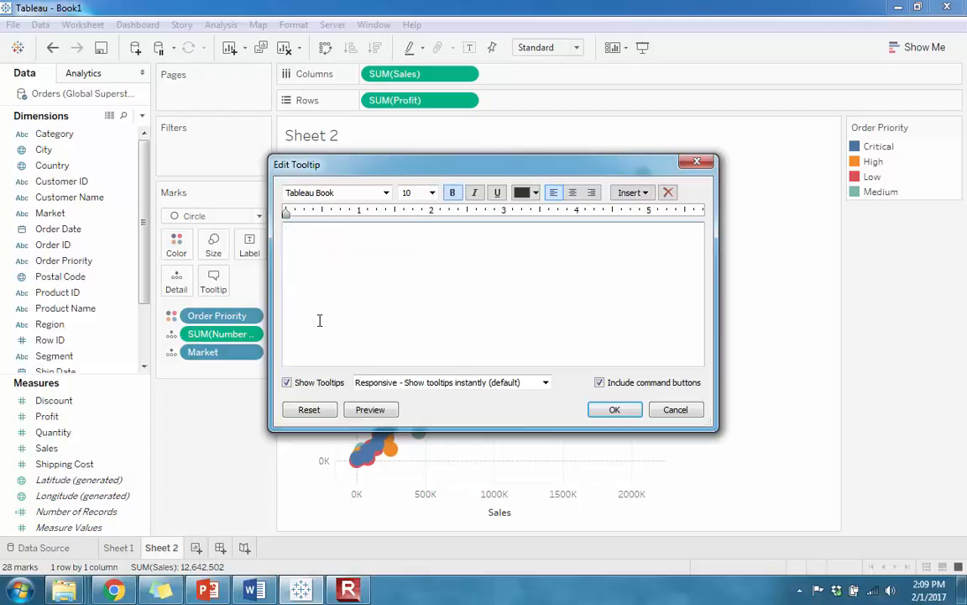
- Enter "<Market> Market's <Order Priority> priority orders" as the tooltip's first line
{"action": "type", "text": "<Market>"}
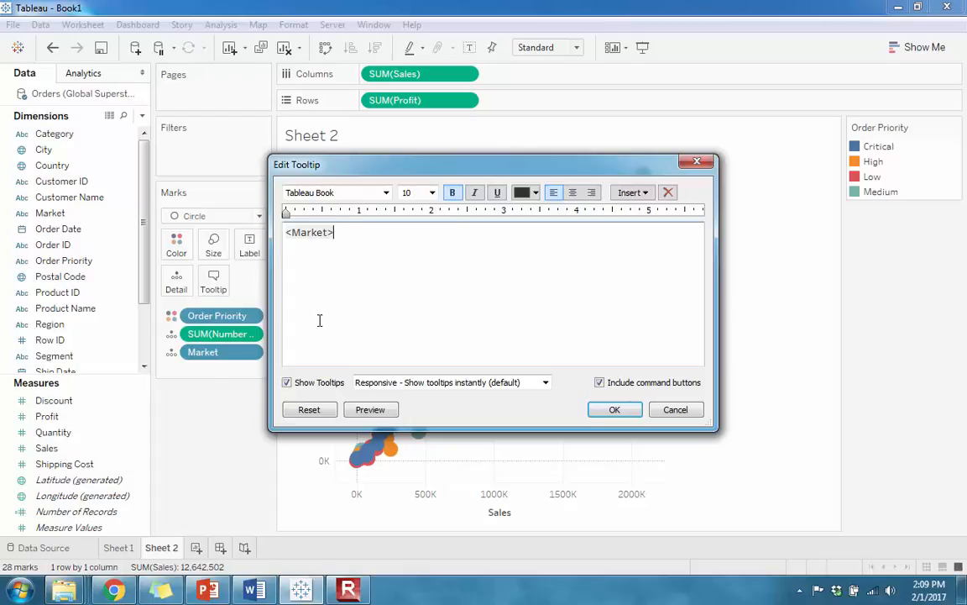
{"action": "type", "text": " Market's <Order Pr"}
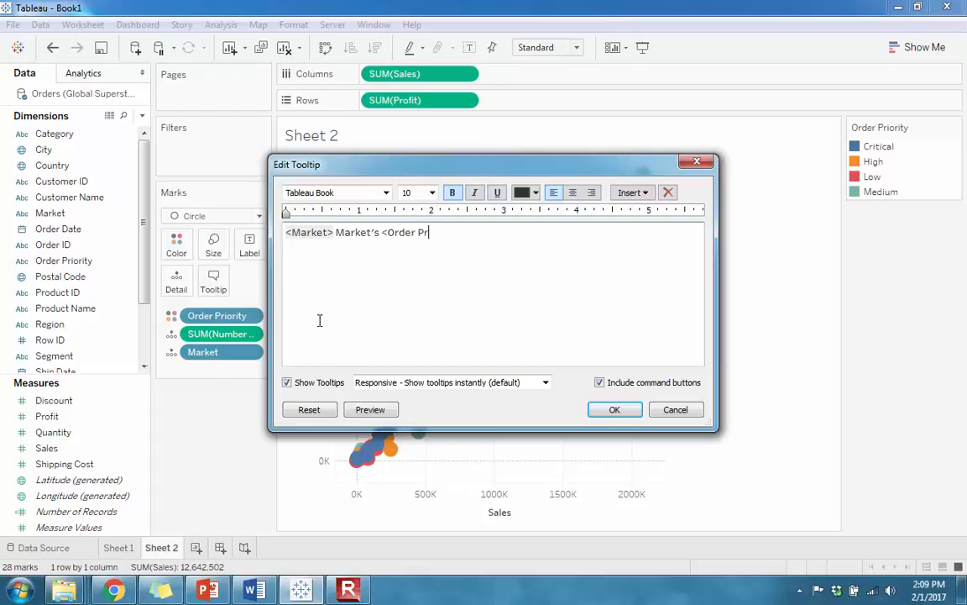
{"action": "type", "text": "iority>"}
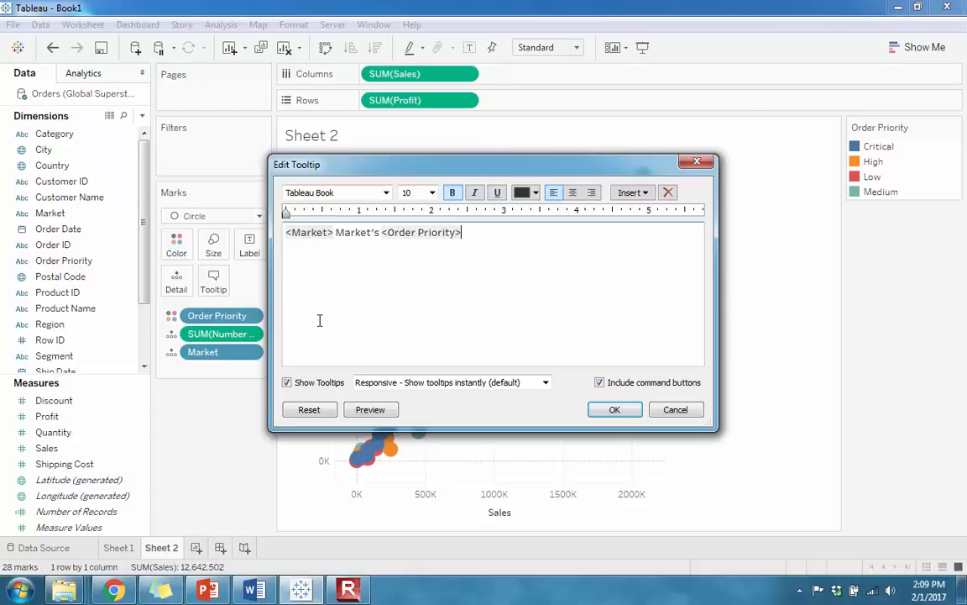
{"action": "type", "text": " priority orders"}
- Add a second tooltip line reading "total <SUM(Sales)> in sales"
{"action": "key", "text": "Return"}
{"action": "type", "text": "total"}
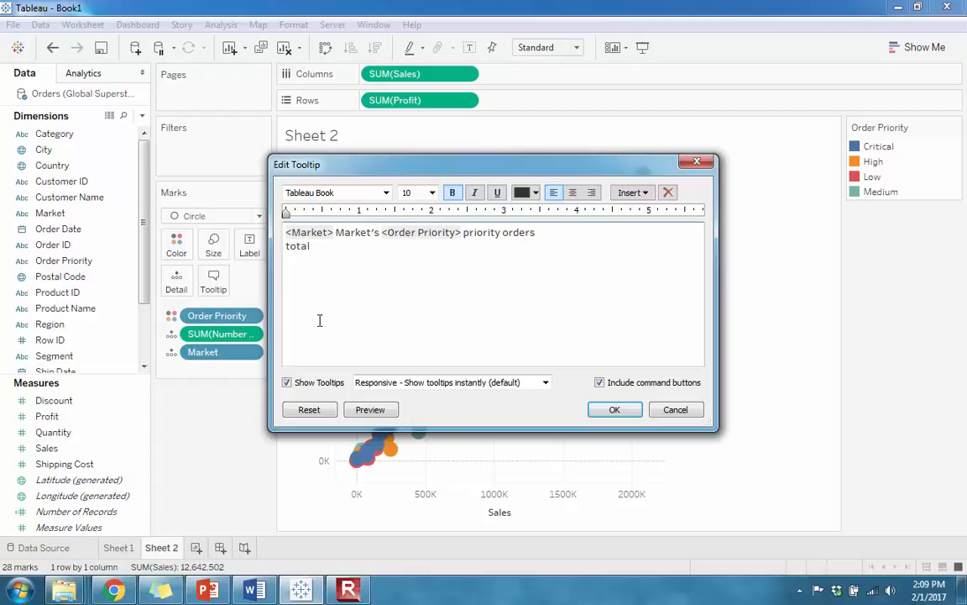
{"action": "type", "text": " <SUM(SAles)?"}
{"action": "key", "text": "BackSpace"}
{"action": "type", "text": "> in sales"}
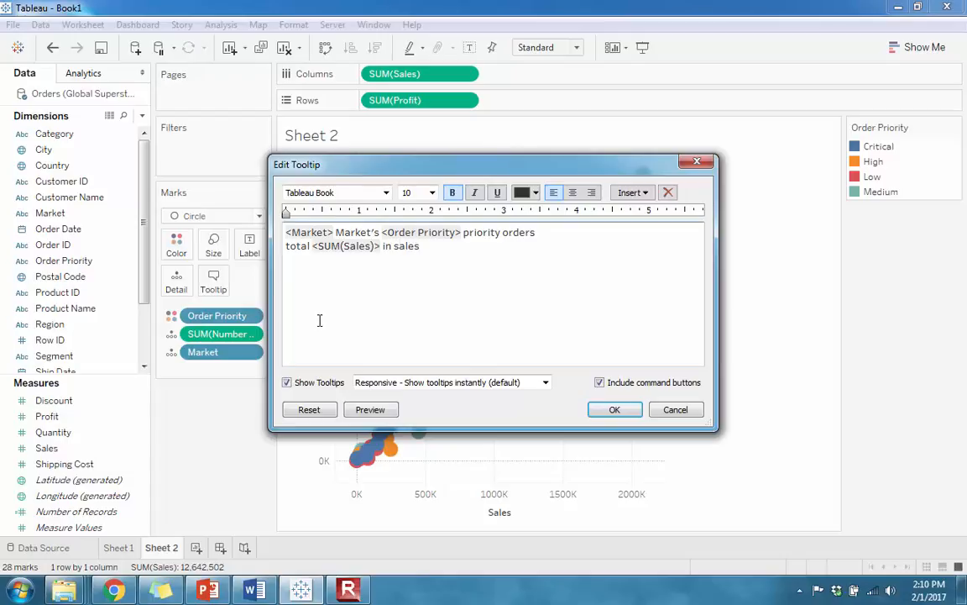
- Add a third tooltip line reading "with <SUM(Profit)> overall profit"
{"action": "key", "text": "Return"}
{"action": "type", "text": "With ("}
{"action": "key", "text": "BackSpace"}
{"action": "type", "text": "<SUM(Profit)> overall profit"}
- After a blank line, add "This circle represents <SUM(Number of Records)> records" to the tooltip and apply the edited text
{"action": "key", "text": "Return"}
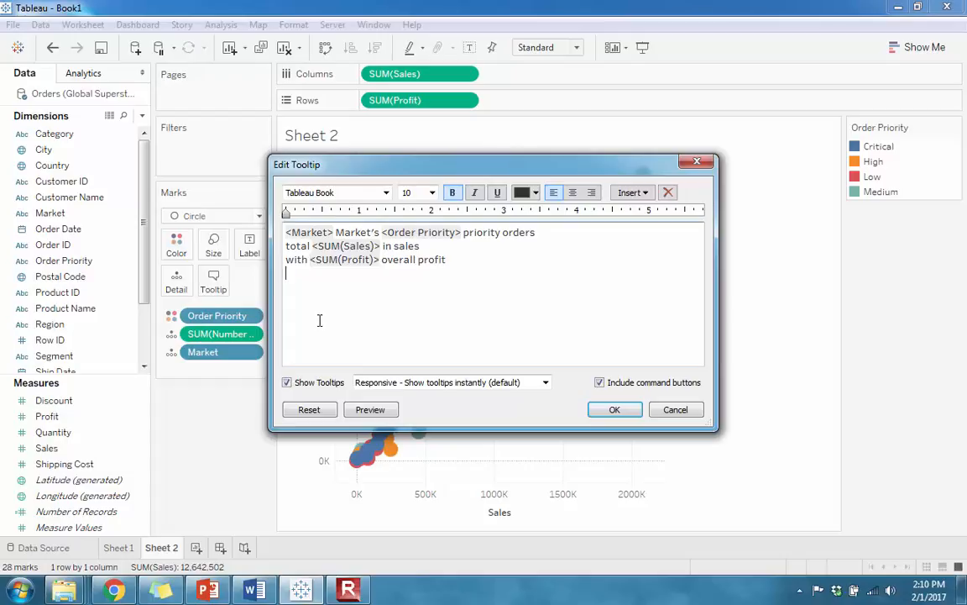
{"action": "key", "text": "Return"}
{"action": "type", "text": "This circle represents <"}
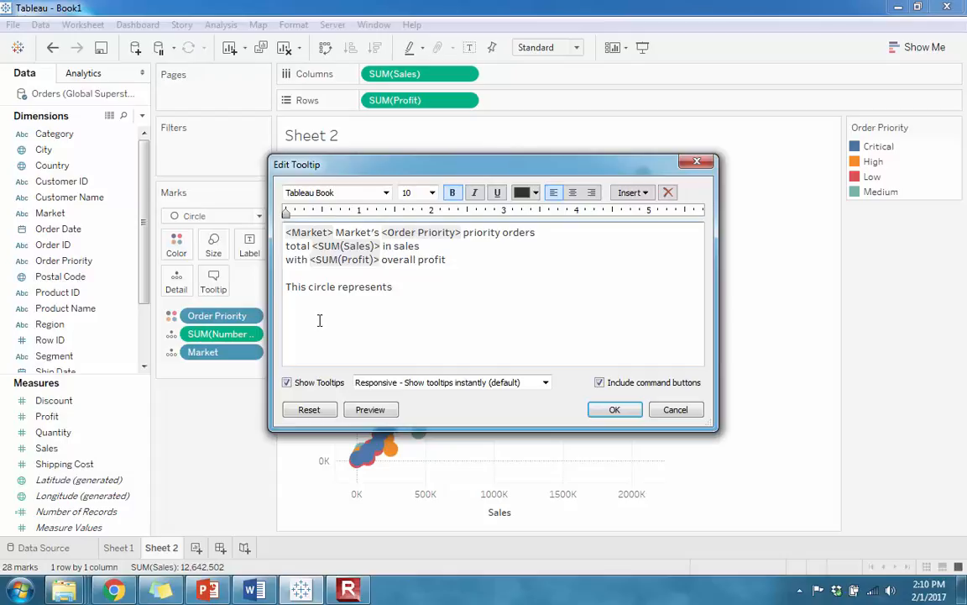
{"action": "type", "text": "SUM(Number of"}
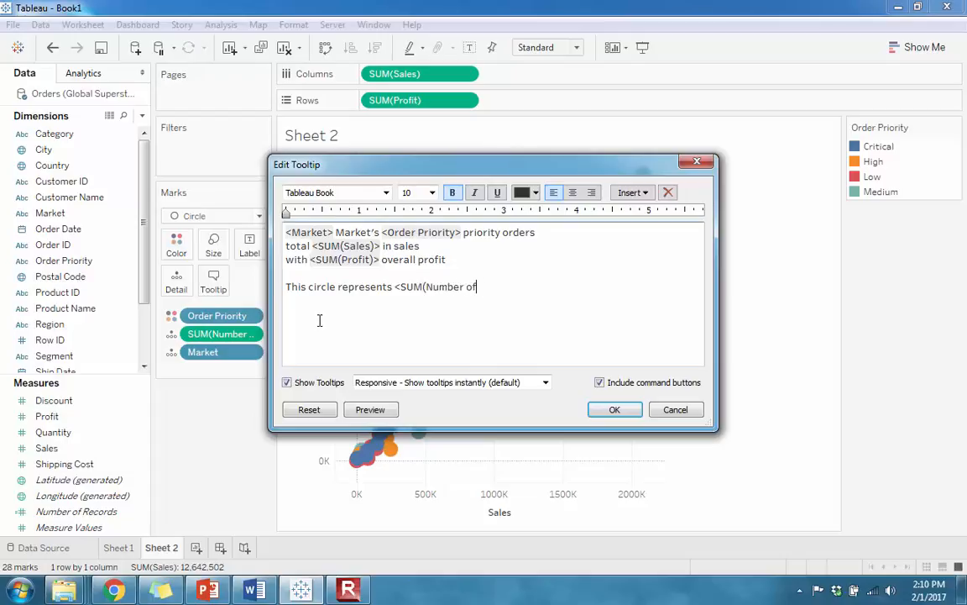
{"action": "type", "text": " Records)>"}
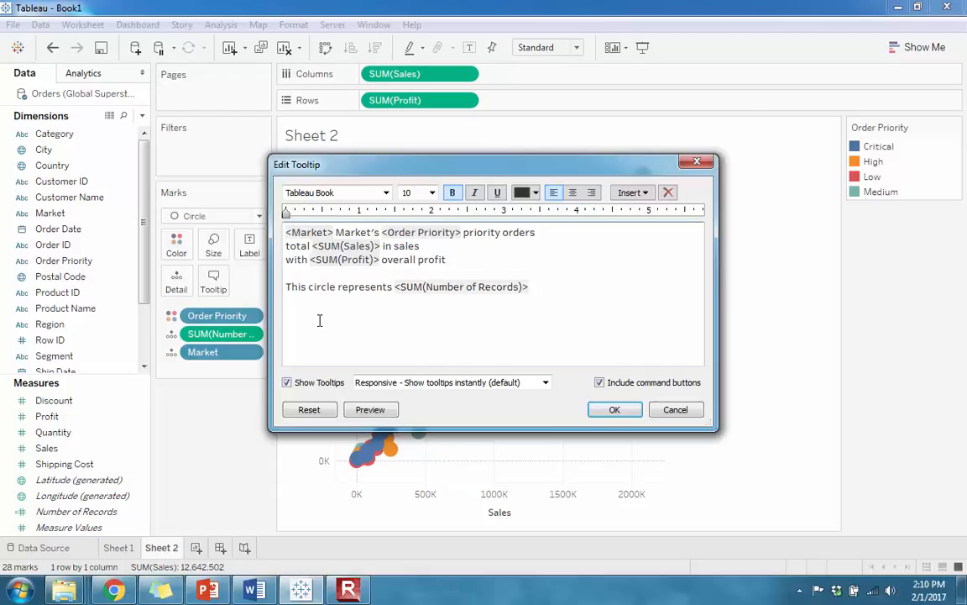
{"action": "type", "text": " records"}
{"action": "left_click", "coordinate": [615, 409]}
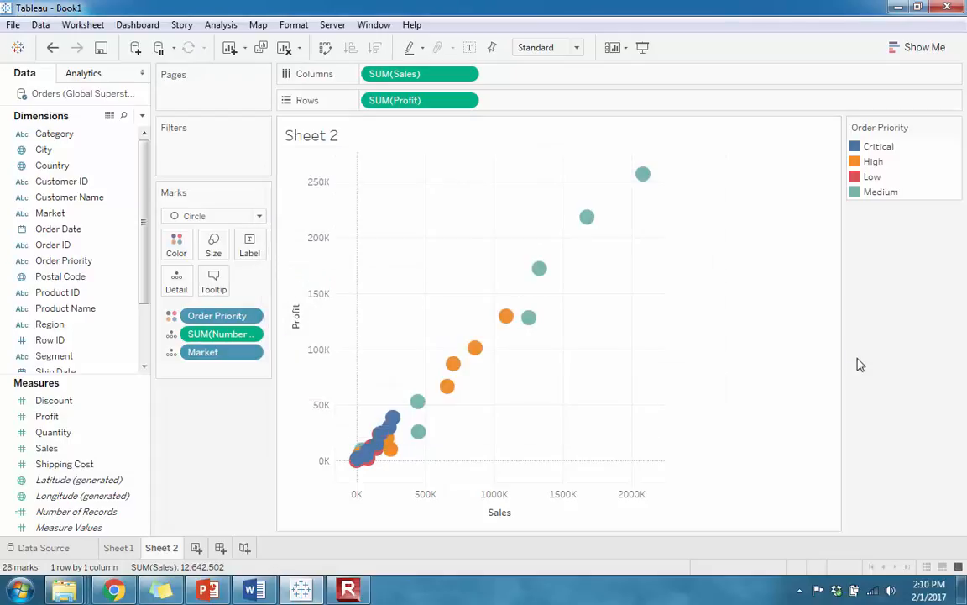
- Inspect the tooltips of the highest-sales Medium circle and the two highest-sales High circles
{"action": "mouse_move", "coordinate": [642, 174]}
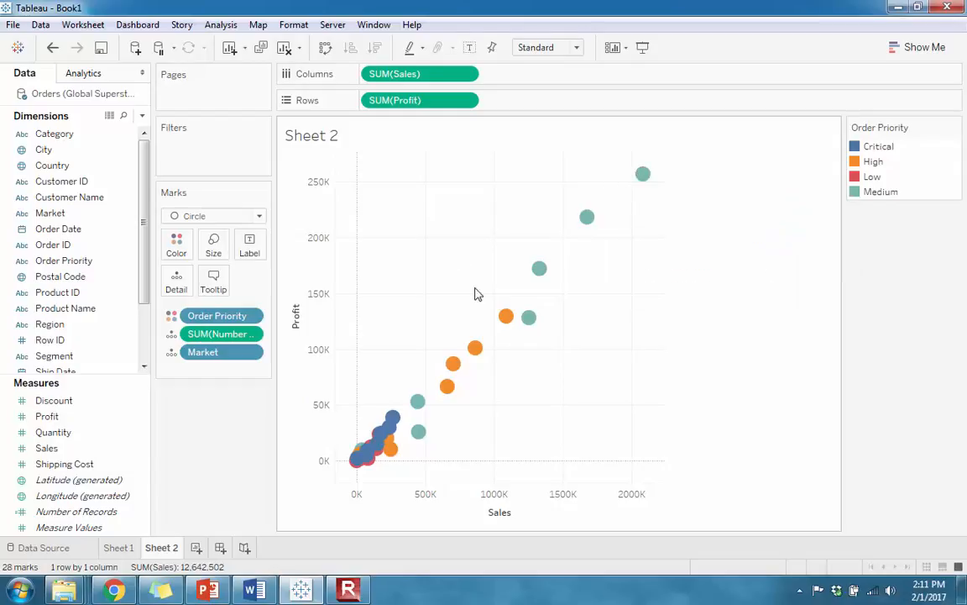
{"action": "mouse_move", "coordinate": [507, 320]}
{"action": "mouse_move", "coordinate": [477, 351]}
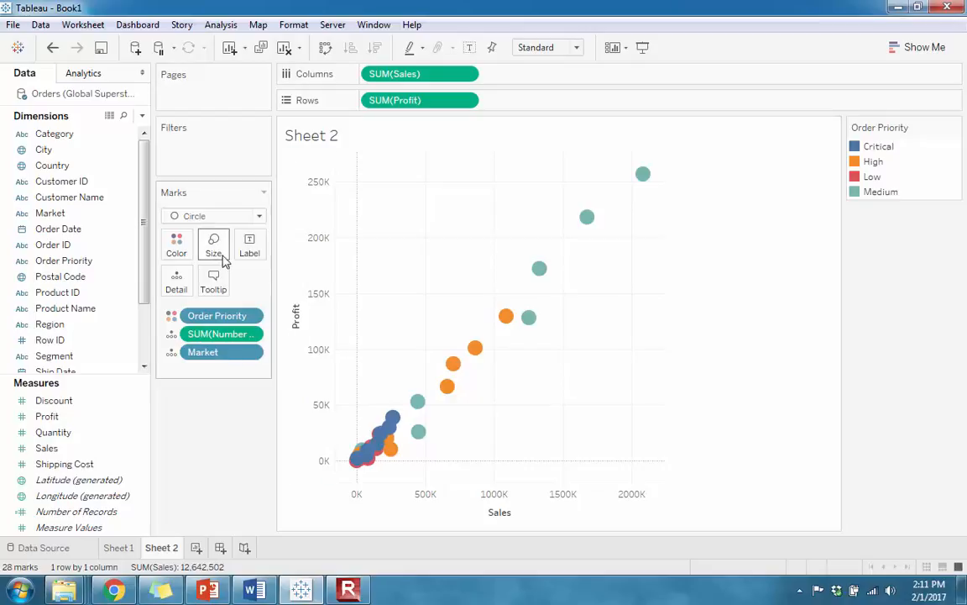
- Try inserting the All Fields placeholder below the tooltip's last line, remove it and discard the tooltip edit
{"action": "left_click", "coordinate": [210, 282]}
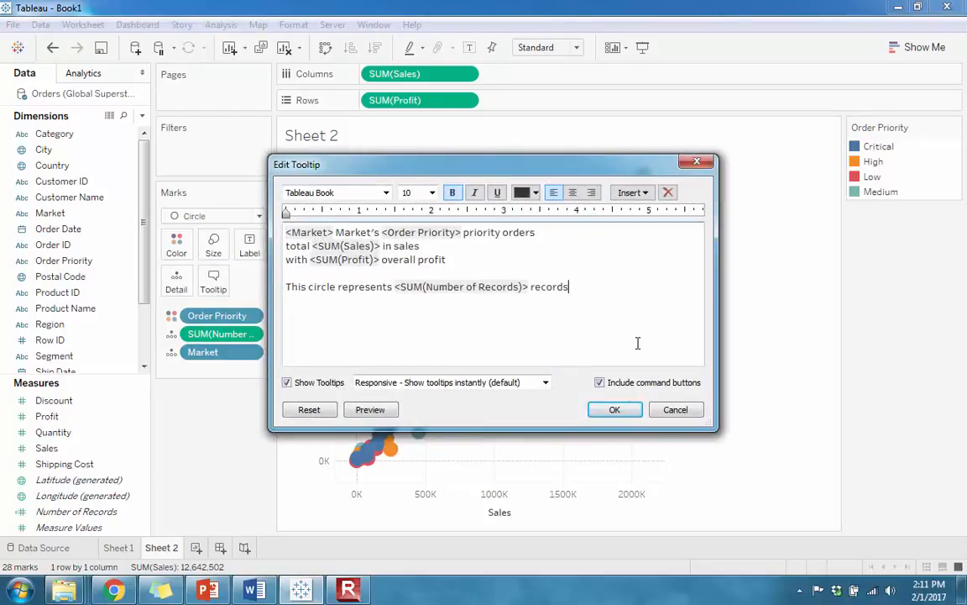
{"action": "left_click", "coordinate": [634, 193]}
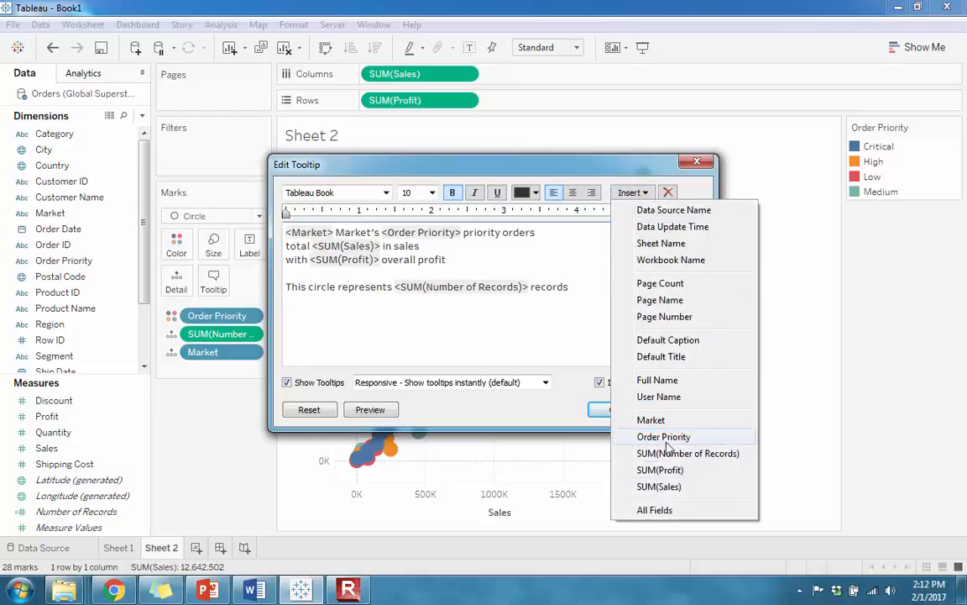
{"action": "left_click", "coordinate": [670, 511]}
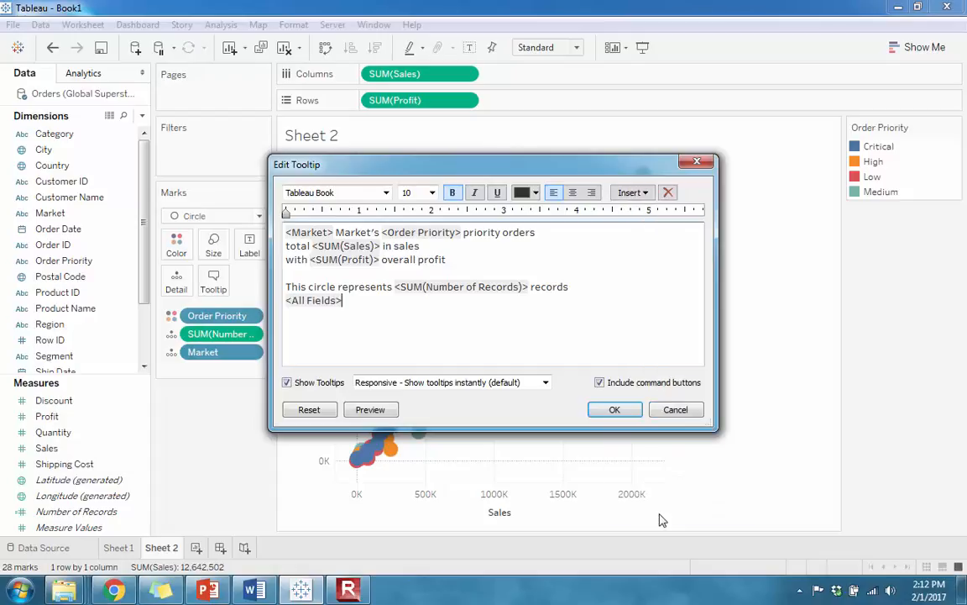
{"action": "left_click_drag", "start_coordinate": [381, 301], "coordinate": [257, 299]}
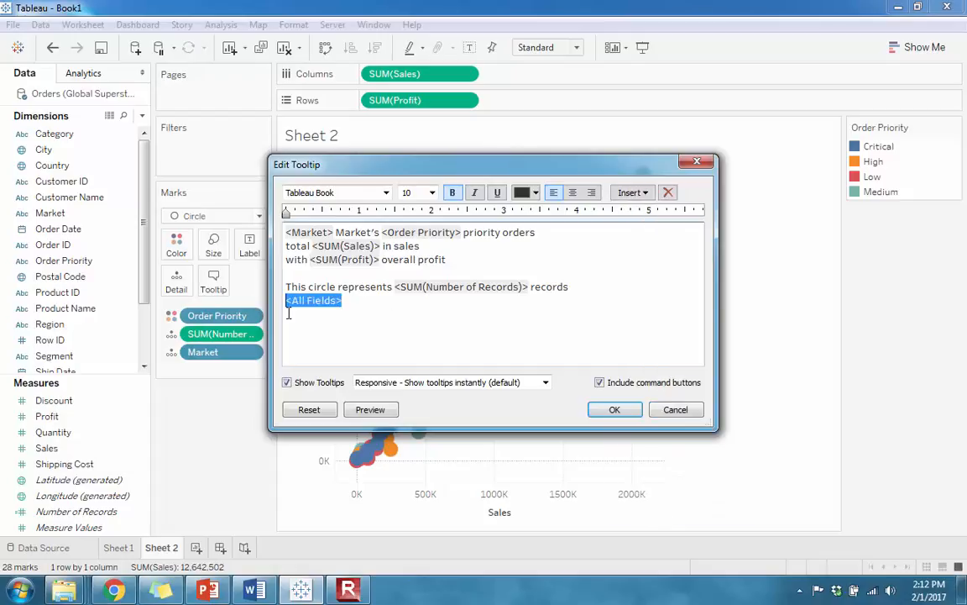
{"action": "key", "text": "Delete"}
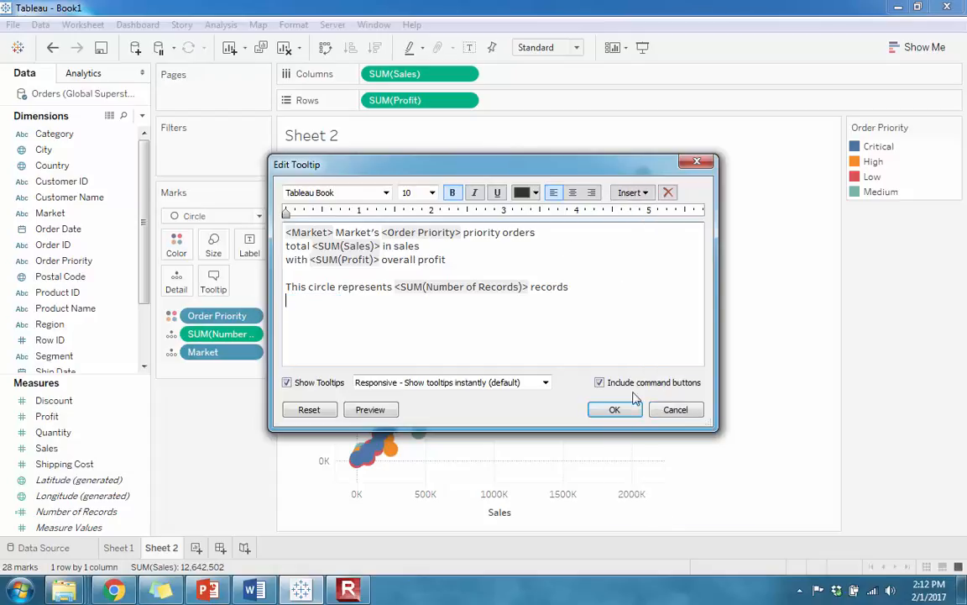
{"action": "left_click", "coordinate": [675, 410]}
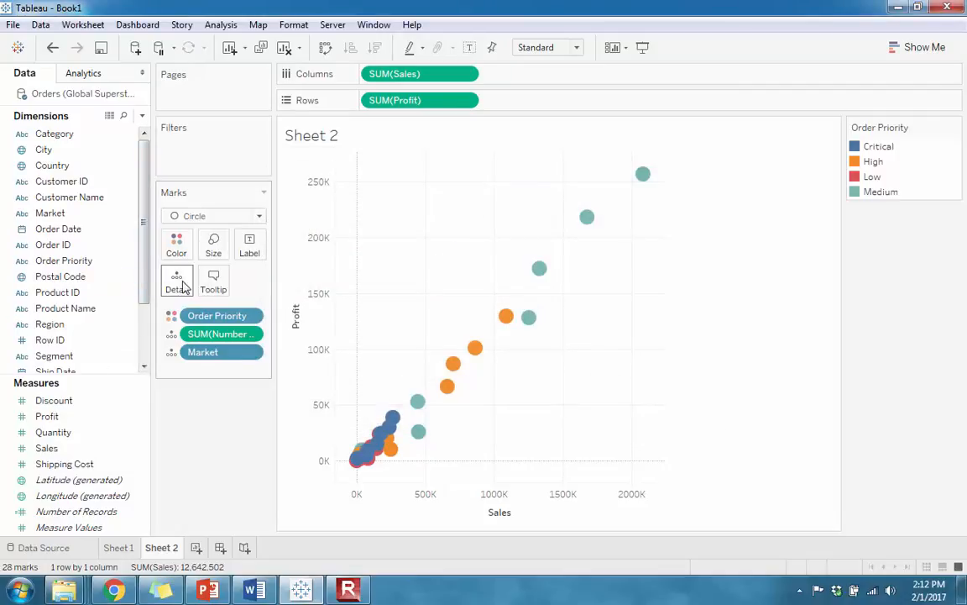
- Try adding Order ID to the marks' level of detail and undo the addition
{"action": "left_click", "coordinate": [67, 169]}
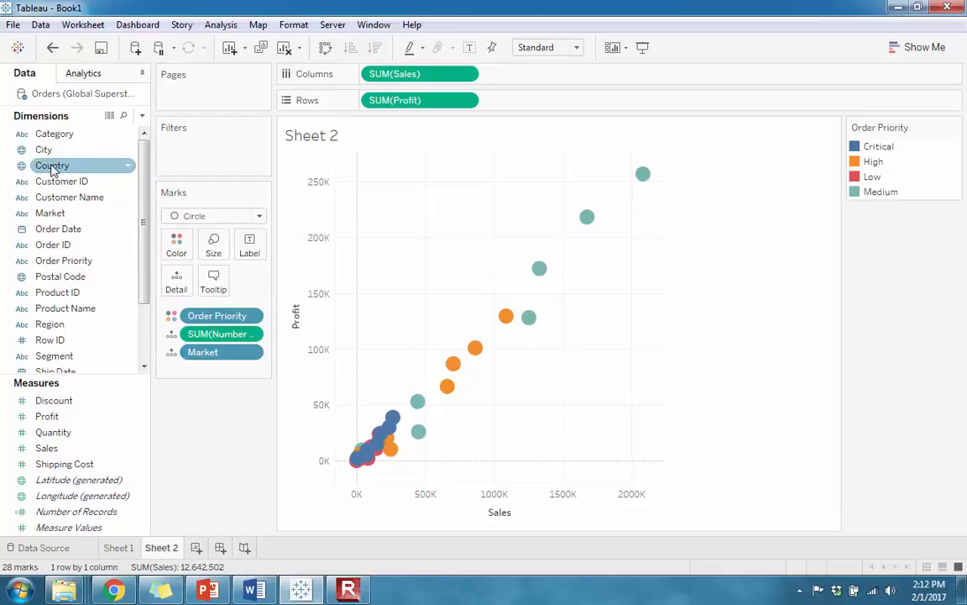
{"action": "left_click", "coordinate": [52, 169]}
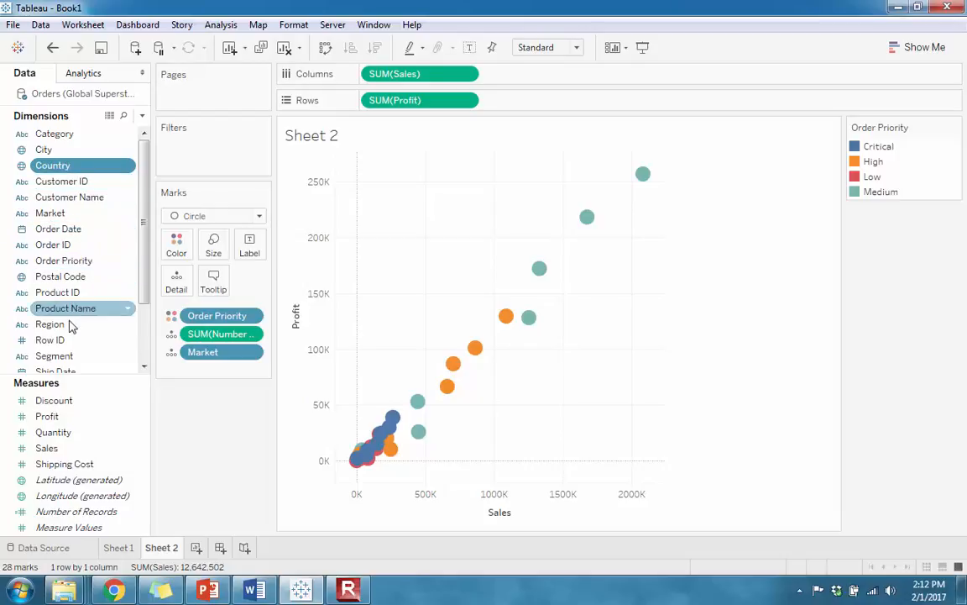
{"action": "left_click_drag", "start_coordinate": [55, 246], "coordinate": [177, 284]}
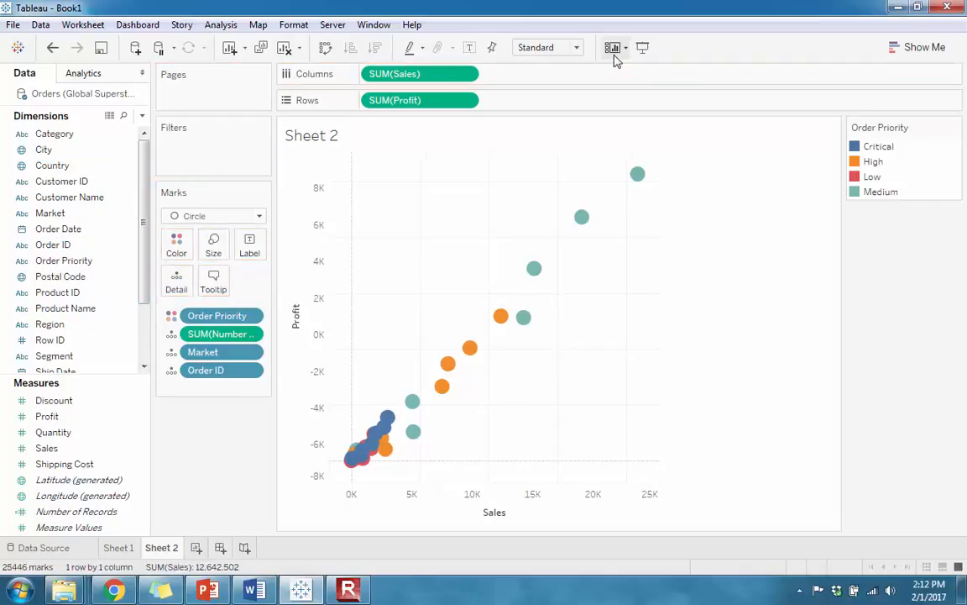
{"action": "left_click", "coordinate": [52, 47]}
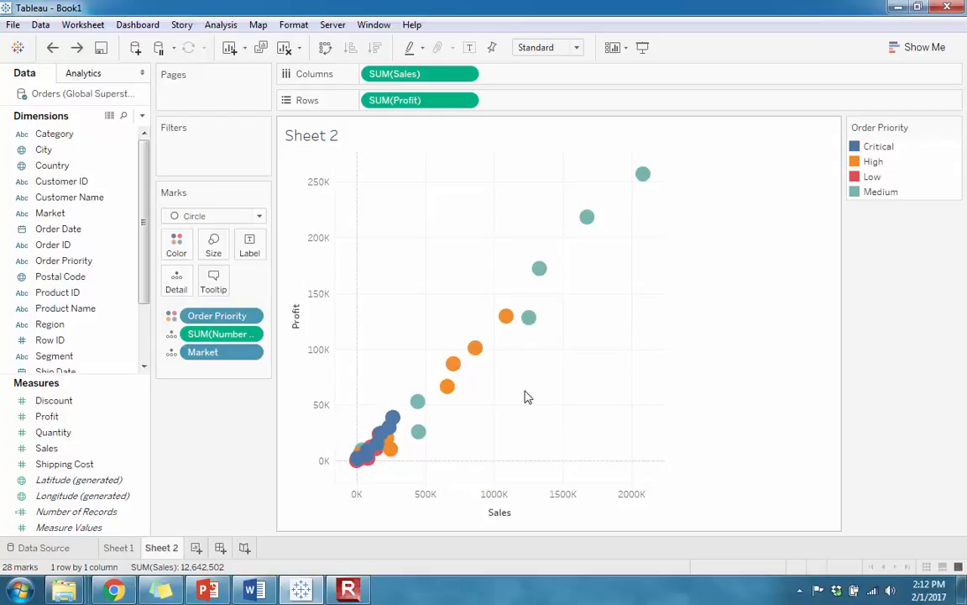
- Select and deselect the EU market's Medium priority circle to examine its tooltip with and without command buttons
{"action": "mouse_move", "coordinate": [587, 218]}
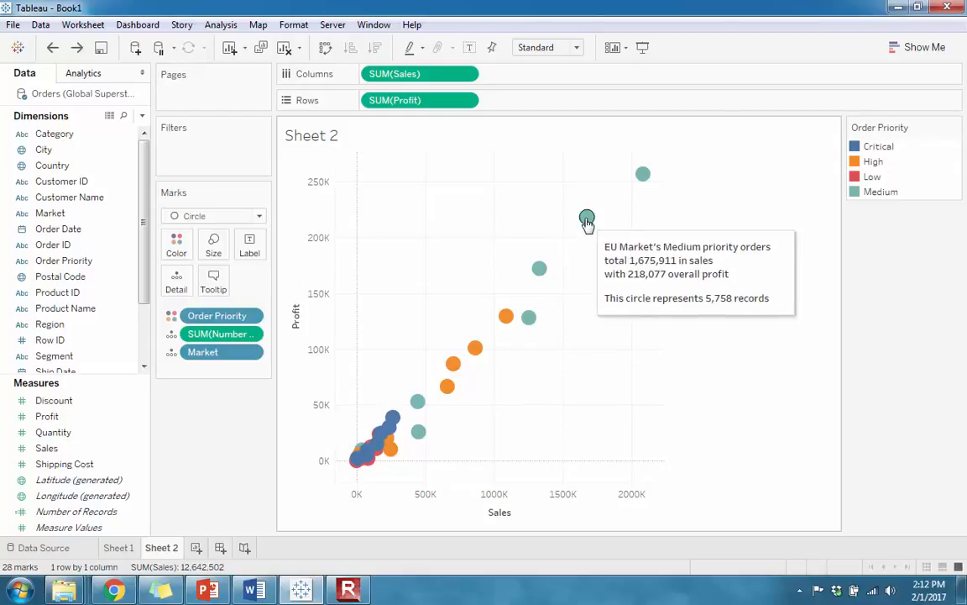
{"action": "left_click", "coordinate": [587, 218]}
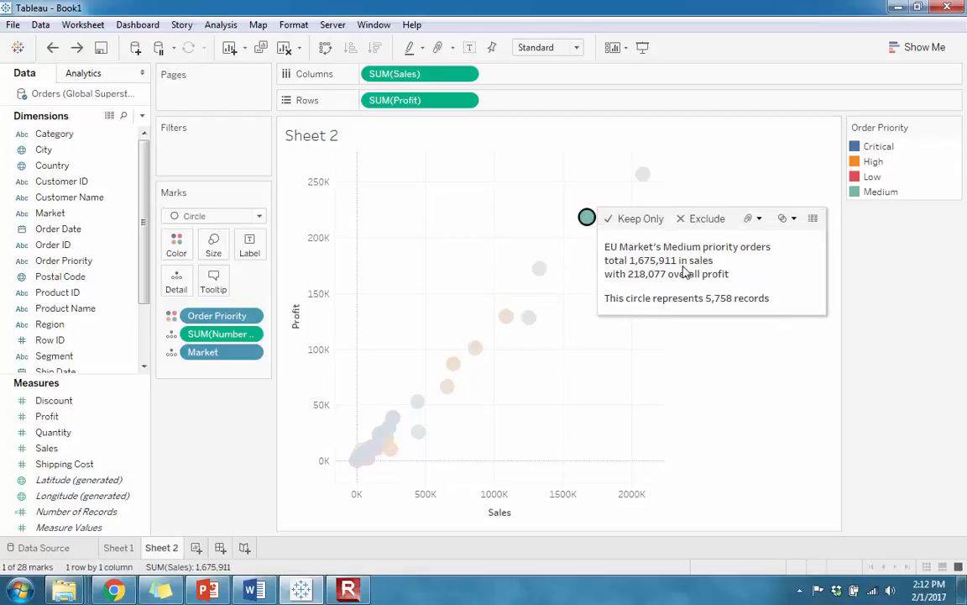
{"action": "left_click", "coordinate": [587, 219]}
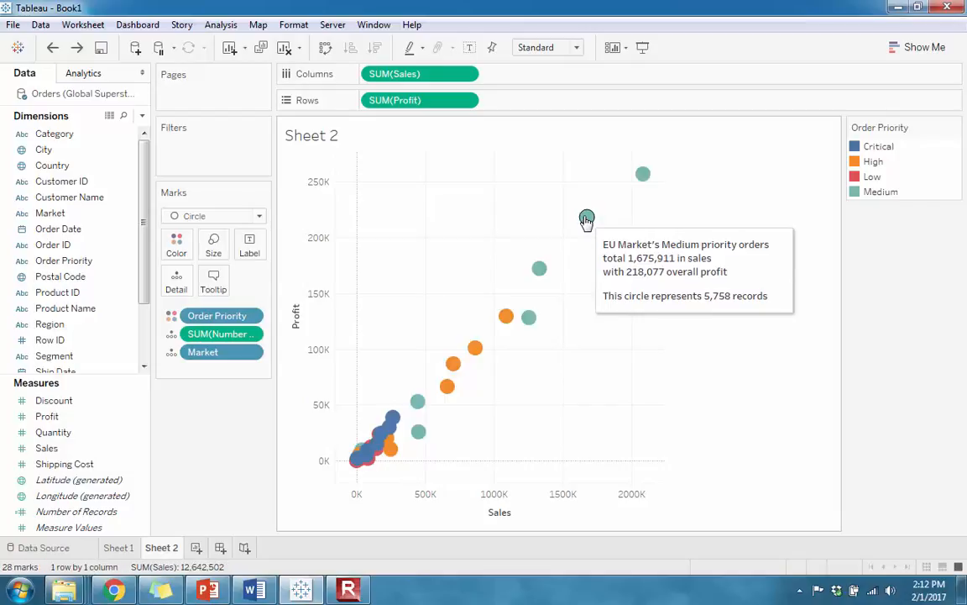
{"action": "left_click", "coordinate": [587, 219]}
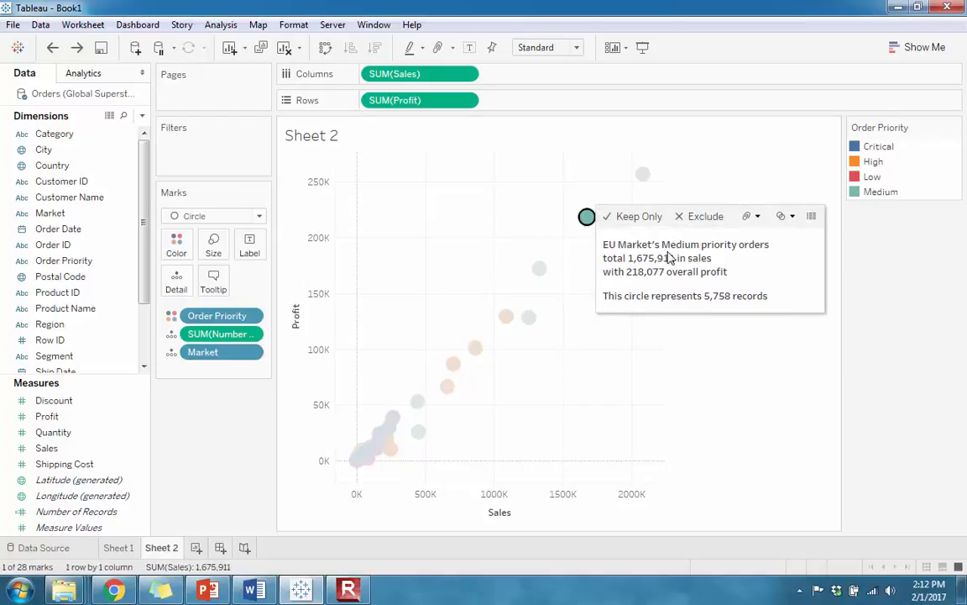
{"action": "left_click", "coordinate": [587, 219]}
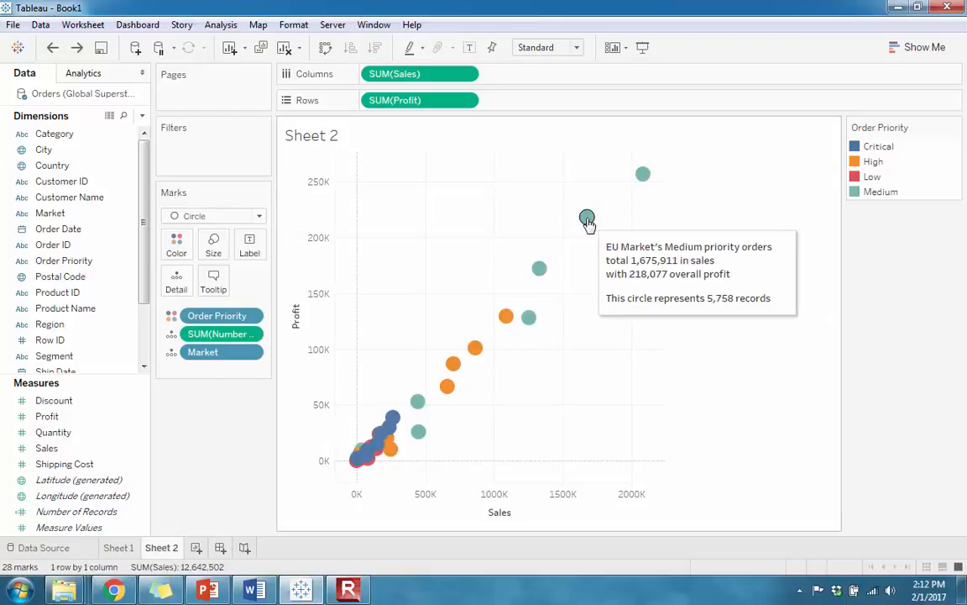
- Exclude command buttons from the tooltip and check the tooltip on the EU market's Medium priority circle
{"action": "left_click", "coordinate": [214, 286]}
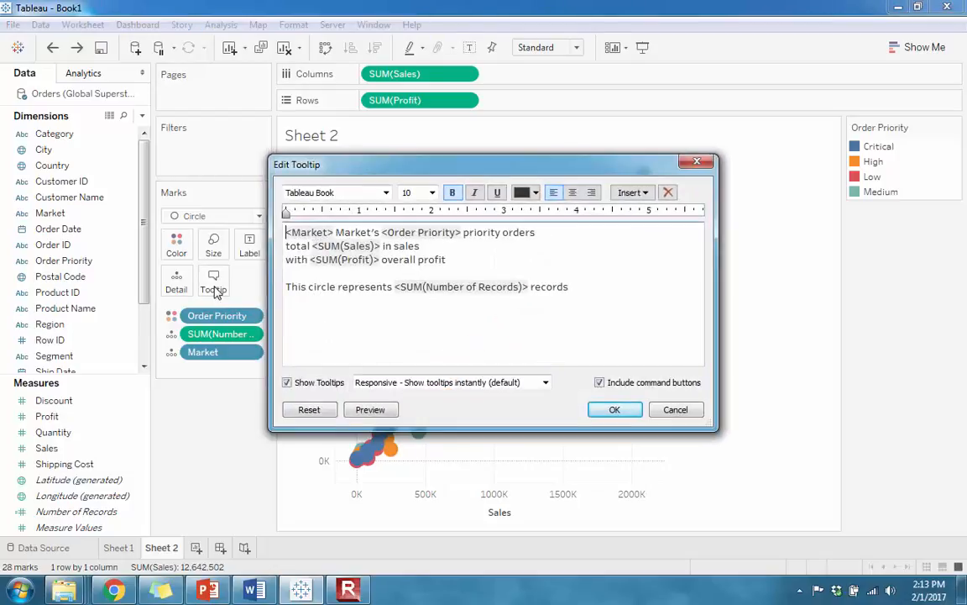
{"action": "left_click", "coordinate": [600, 382]}
{"action": "left_click", "coordinate": [613, 408]}
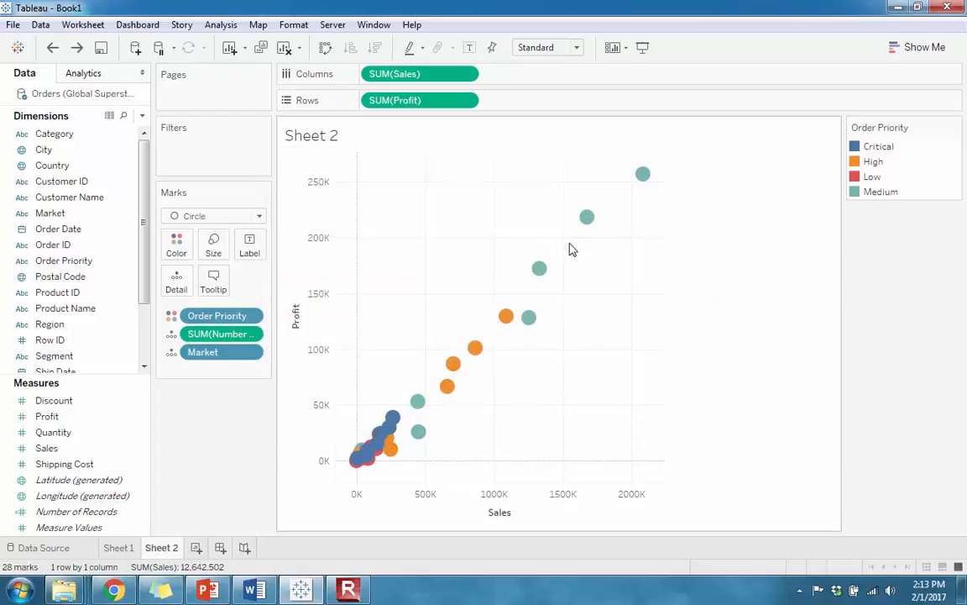
{"action": "left_click", "coordinate": [587, 217]}
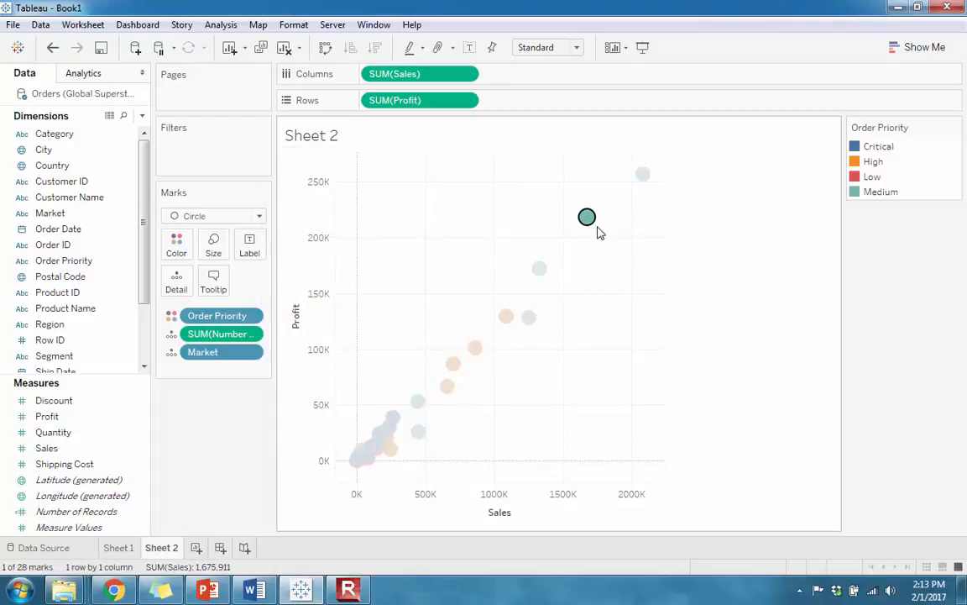
{"action": "left_click", "coordinate": [431, 288]}
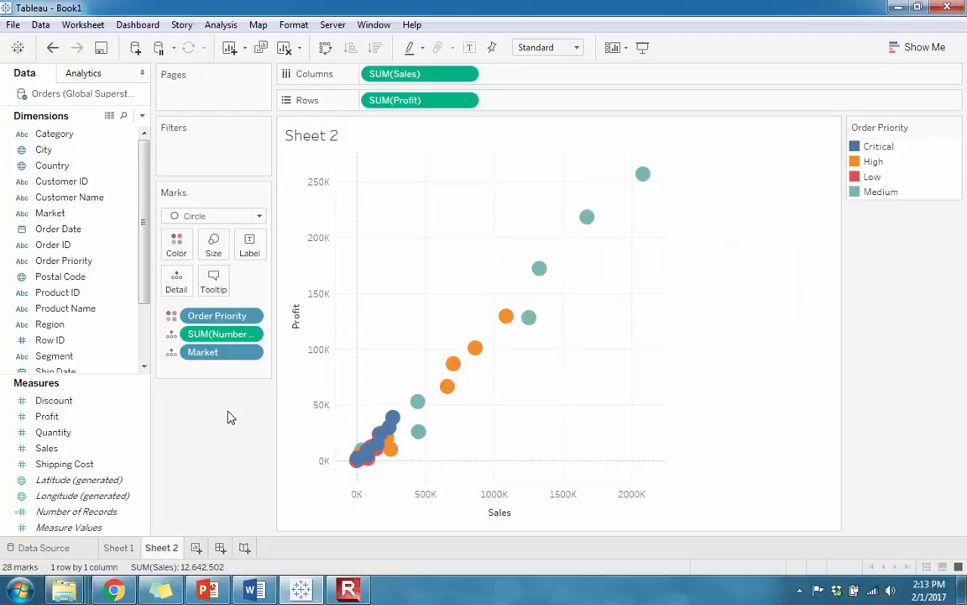
- Try switching Show Tooltips off and on, include command buttons again and apply the tooltip settings
{"action": "left_click", "coordinate": [214, 284]}
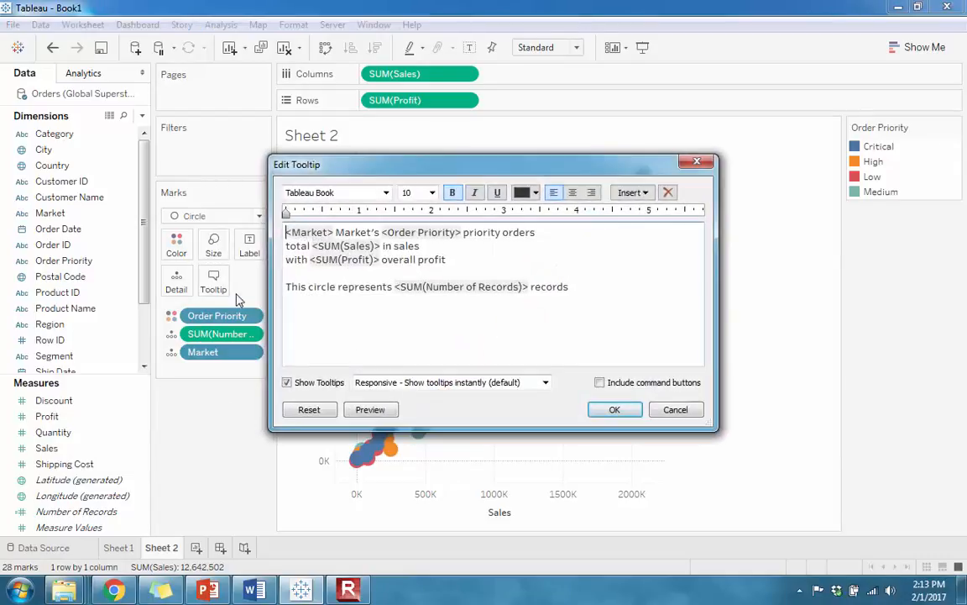
{"action": "left_click", "coordinate": [287, 383]}
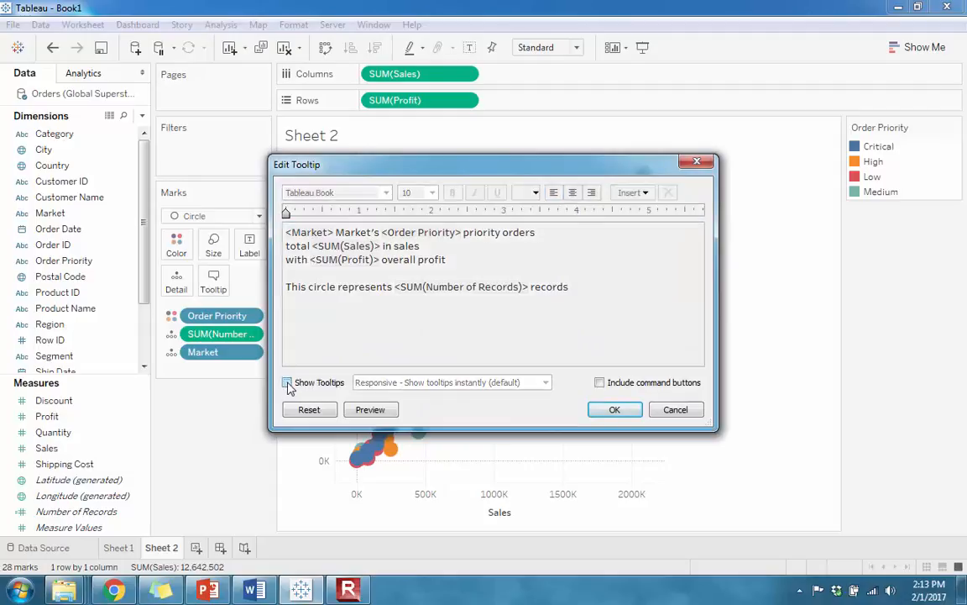
{"action": "left_click", "coordinate": [287, 383]}
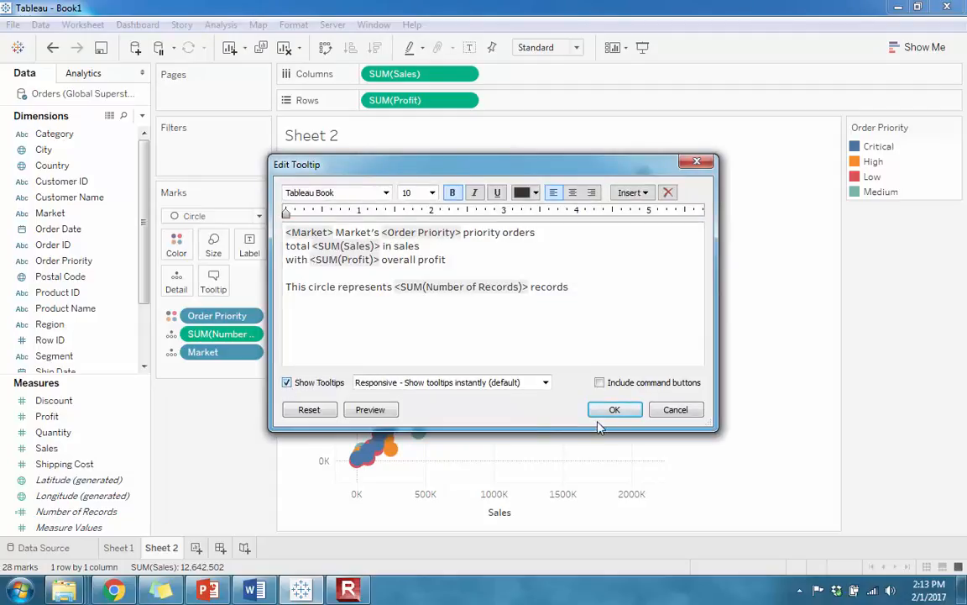
{"action": "left_click", "coordinate": [599, 382]}
{"action": "left_click", "coordinate": [615, 410]}
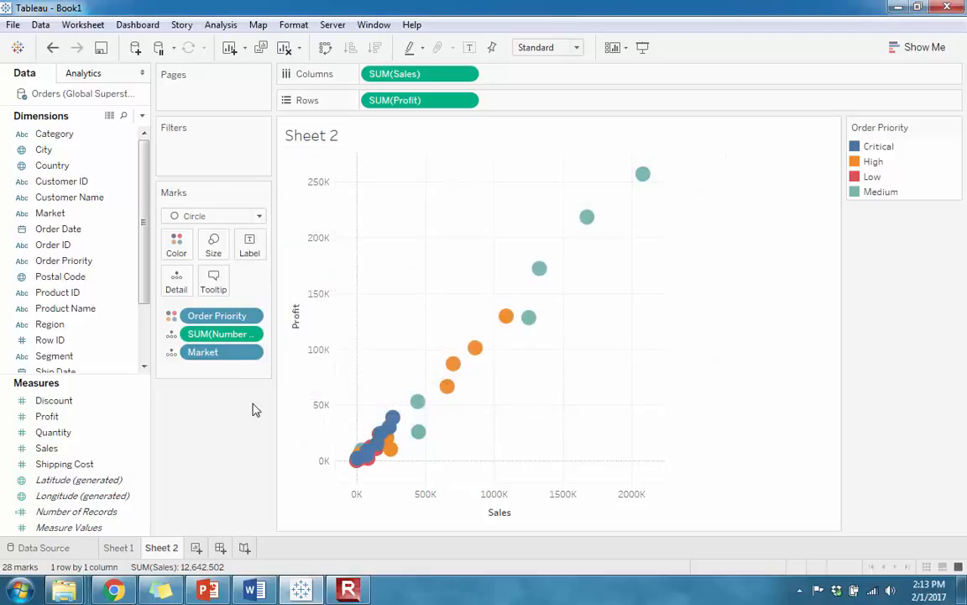
{"action": "mouse_move", "coordinate": [585, 217]}
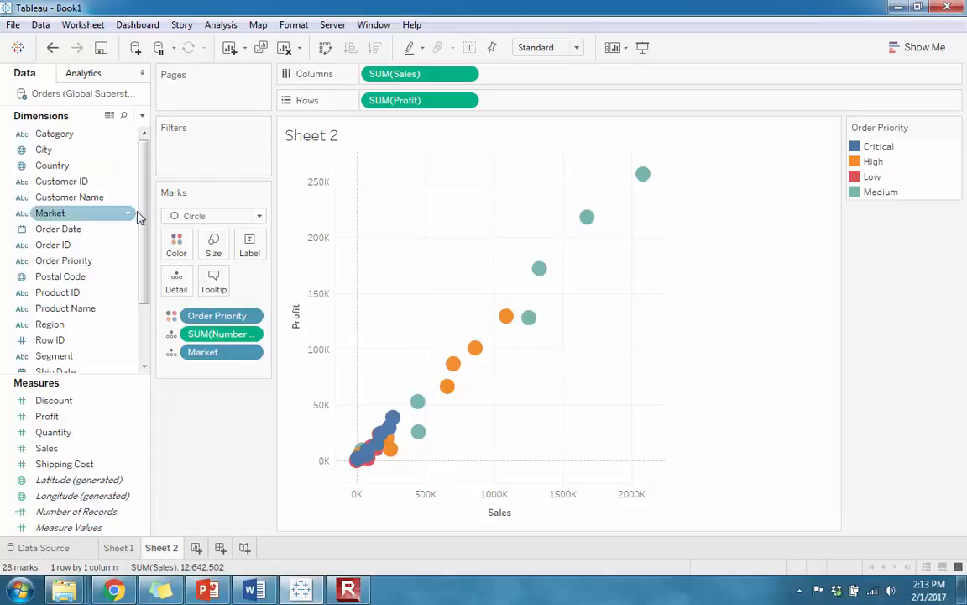
- Filter the view by Order Priority with Critical, High, Low and Medium all included, and show its filter control
{"action": "left_click_drag", "start_coordinate": [101, 261], "coordinate": [201, 162]}
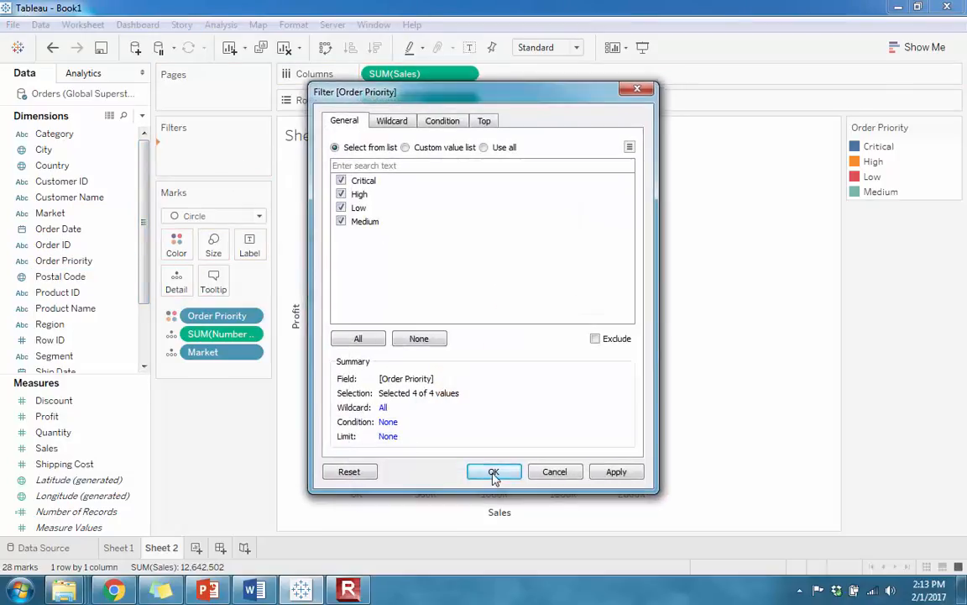
{"action": "left_click", "coordinate": [494, 471]}
{"action": "left_click", "coordinate": [256, 149]}
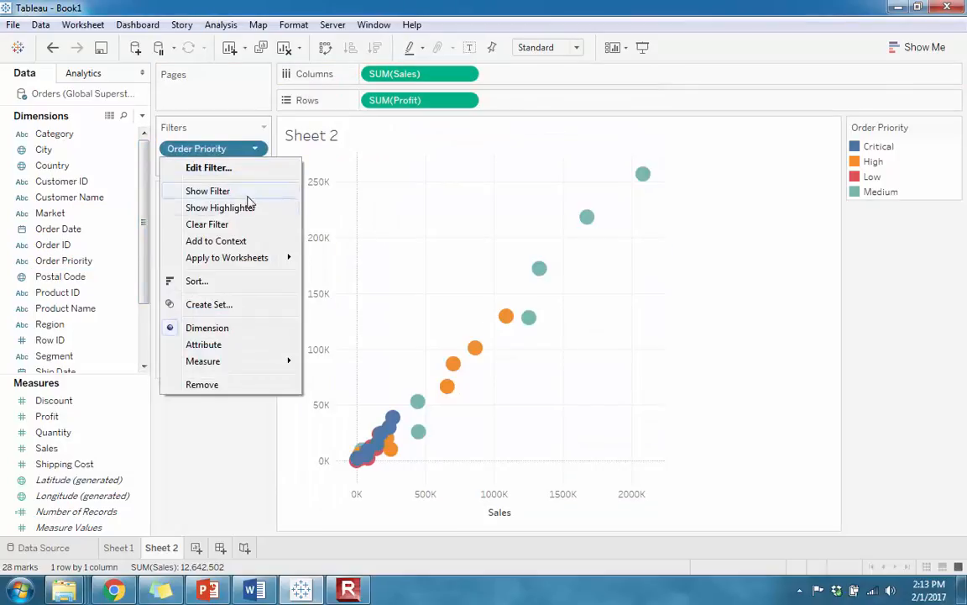
{"action": "left_click", "coordinate": [220, 192]}
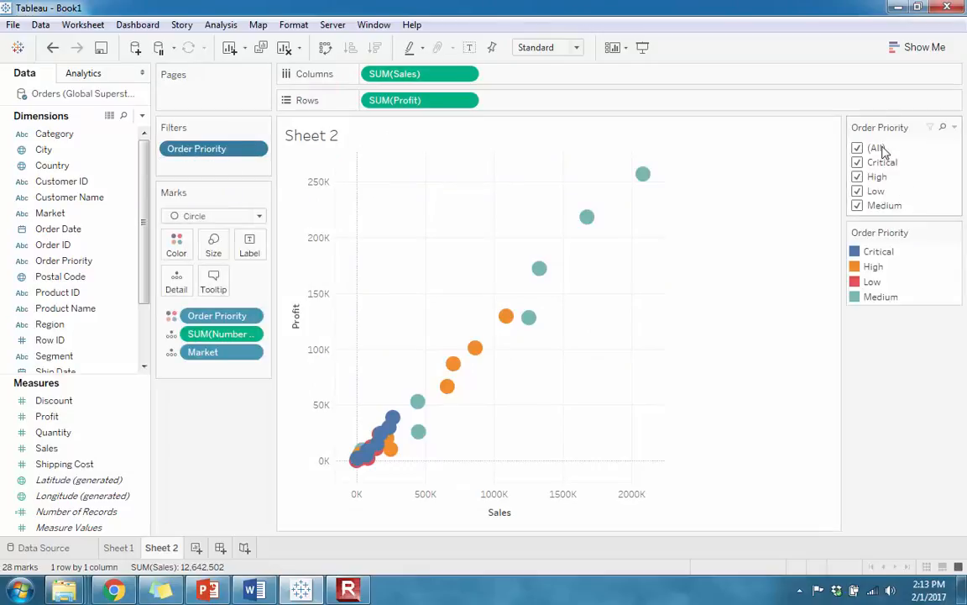
- Format the Order Priority filter control so its body text is orange
{"action": "left_click", "coordinate": [955, 128]}
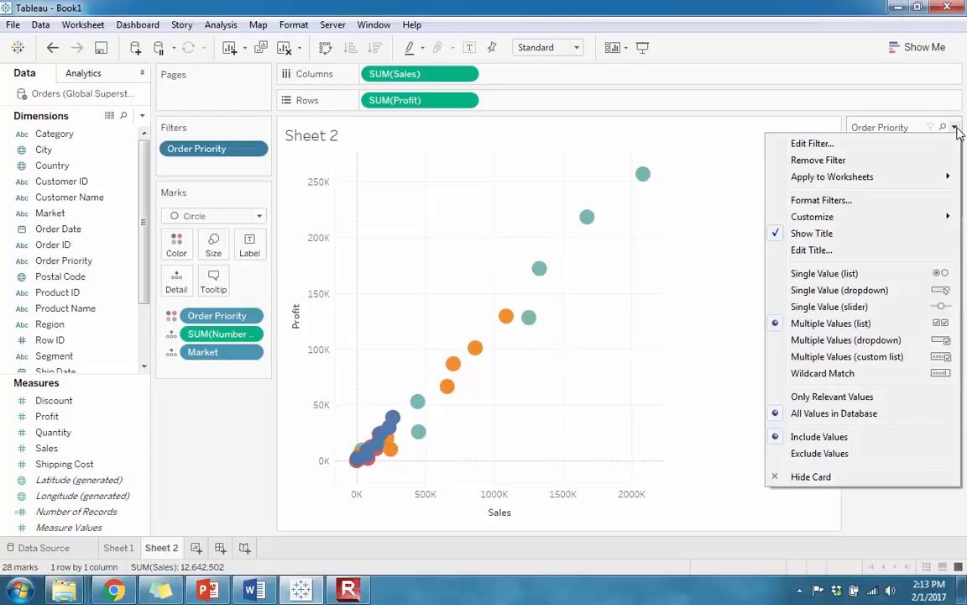
{"action": "left_click", "coordinate": [860, 200]}
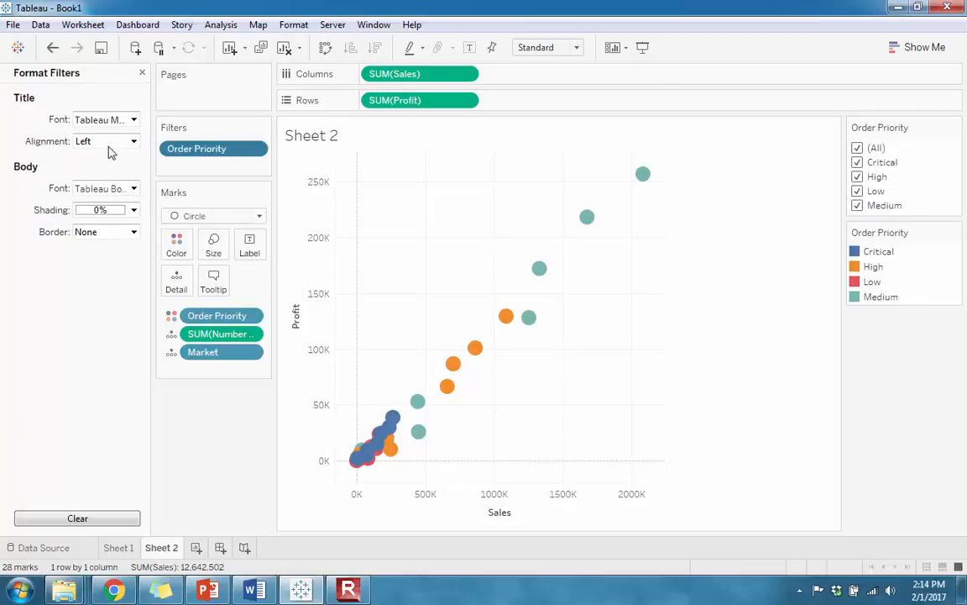
{"action": "left_click", "coordinate": [134, 189]}
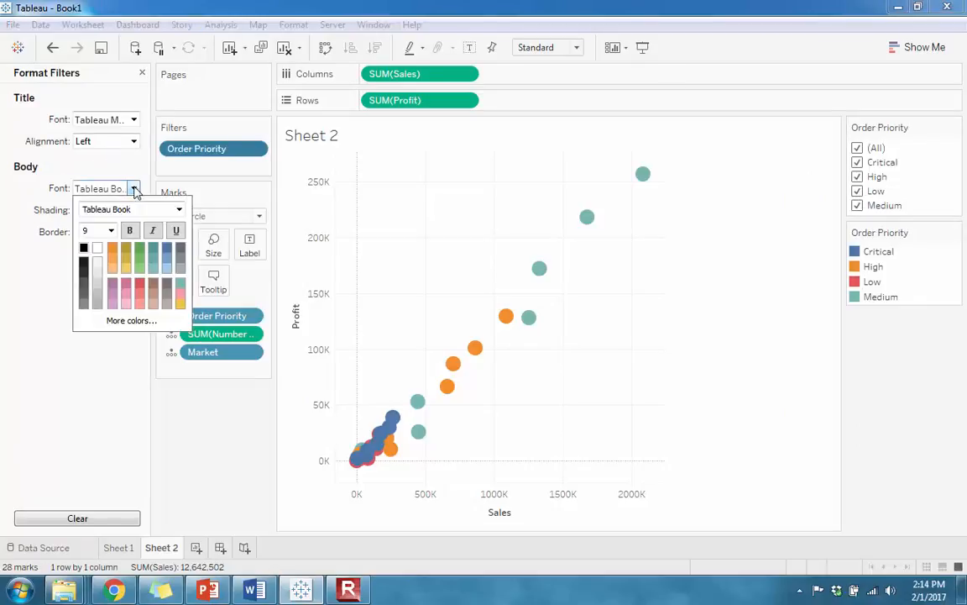
{"action": "left_click", "coordinate": [134, 190]}
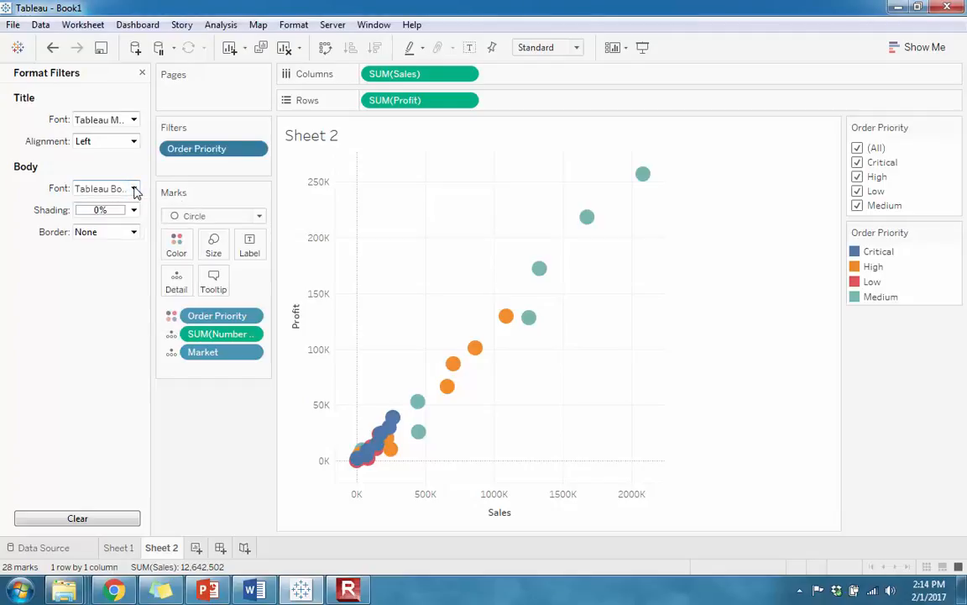
{"action": "left_click", "coordinate": [134, 190]}
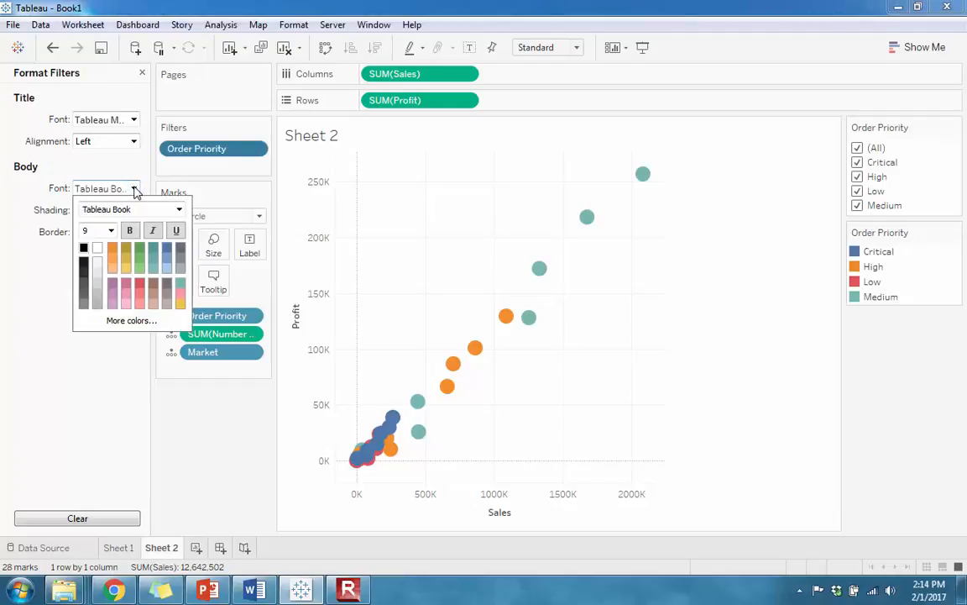
{"action": "left_click", "coordinate": [114, 253]}
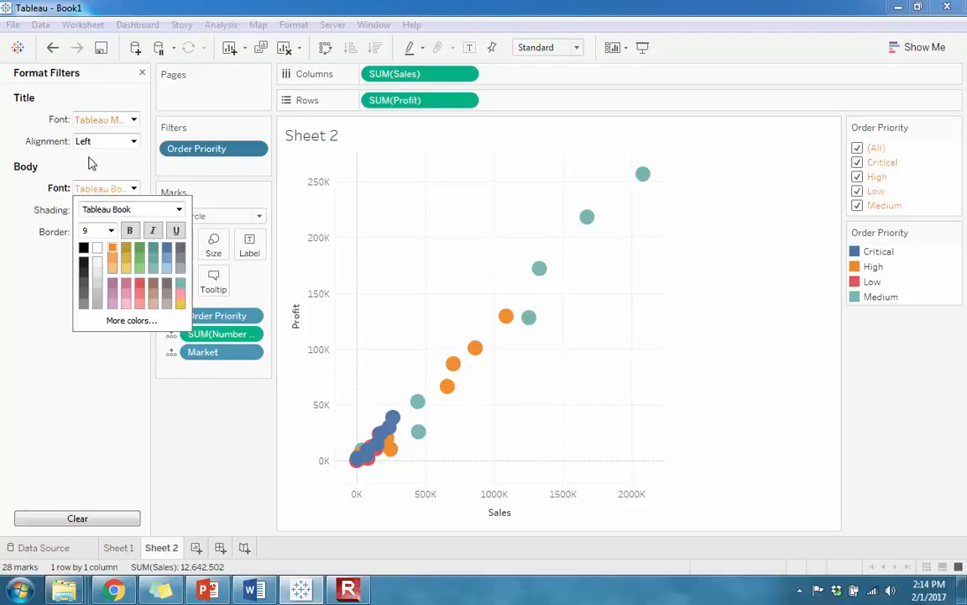
- Undo the orange body text formatting of the Order Priority filter control and close the filter formatting
{"action": "left_click", "coordinate": [52, 48]}
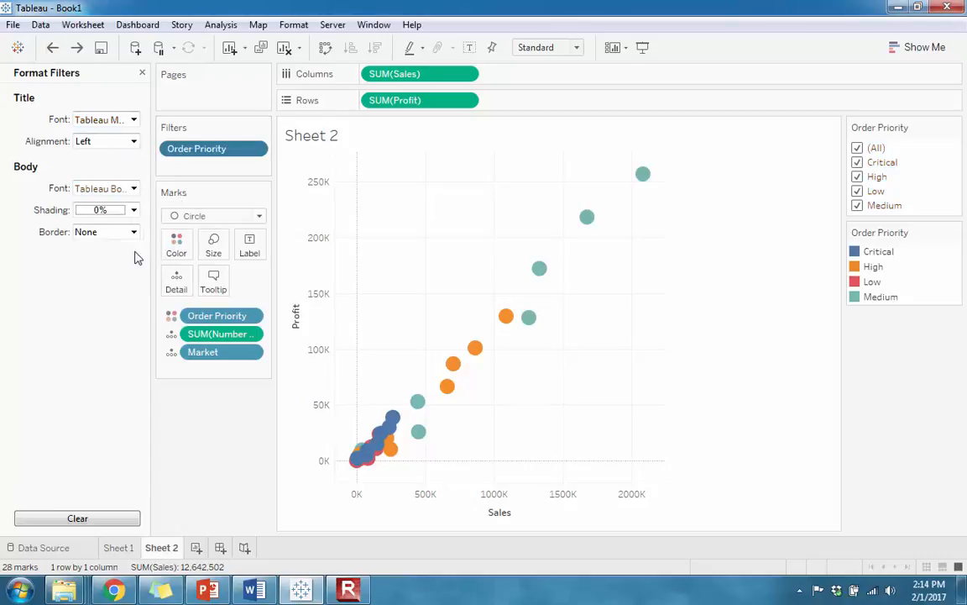
{"action": "left_click", "coordinate": [143, 74]}
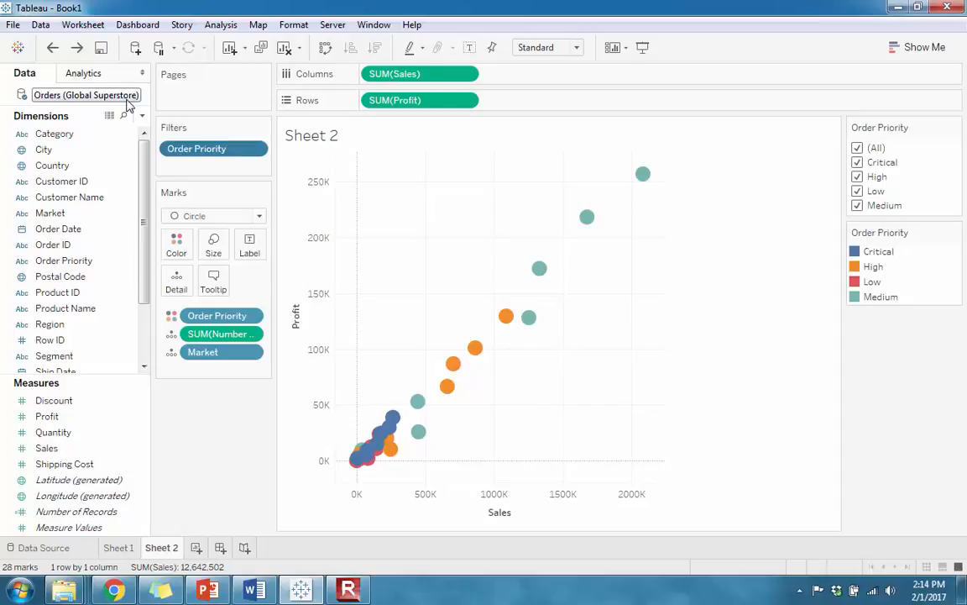
- Set the Profit axis to a fixed range, using the proposed start and end values, and apply it
{"action": "left_click", "coordinate": [317, 298]}
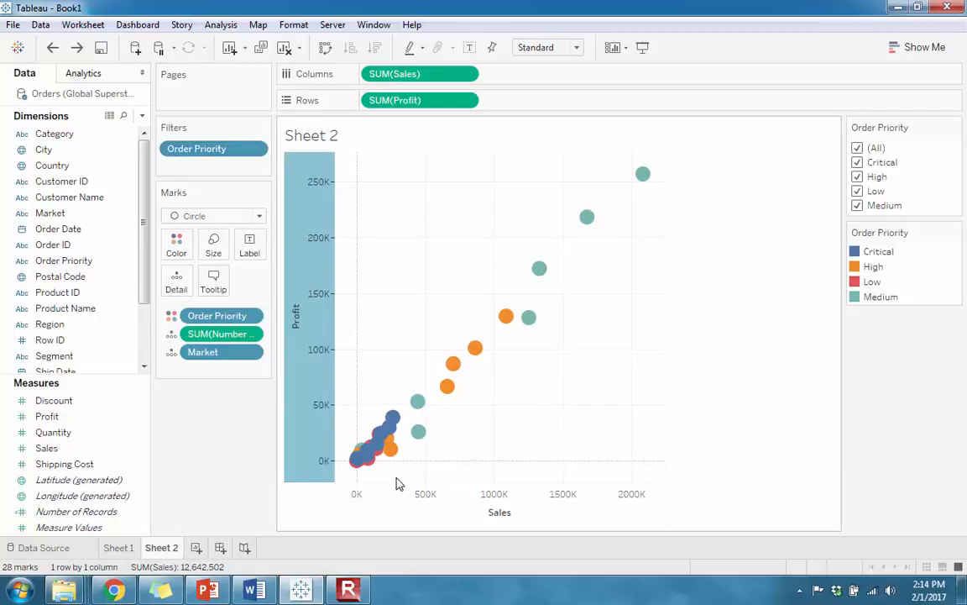
{"action": "right_click", "coordinate": [307, 296]}
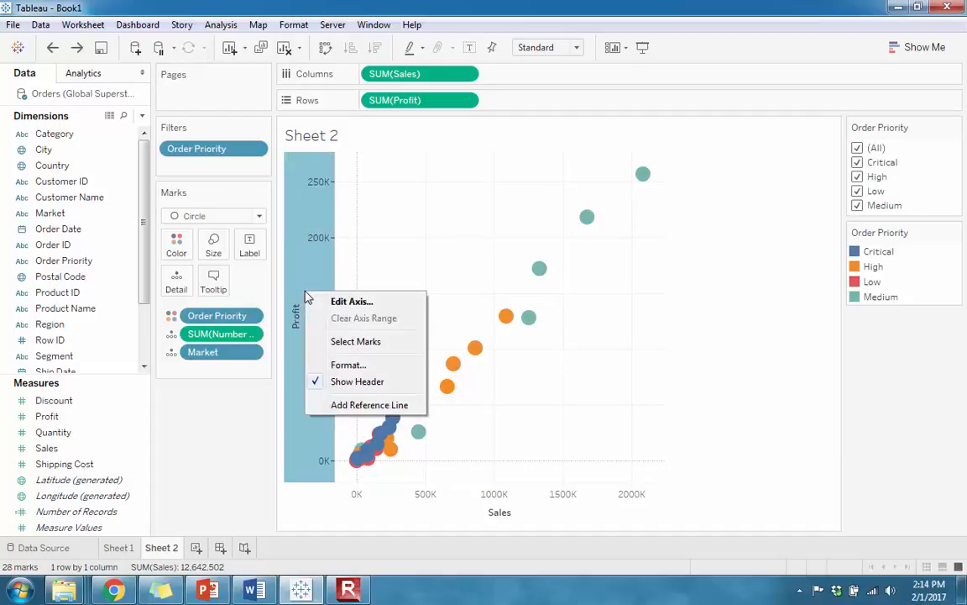
{"action": "left_click", "coordinate": [353, 303]}
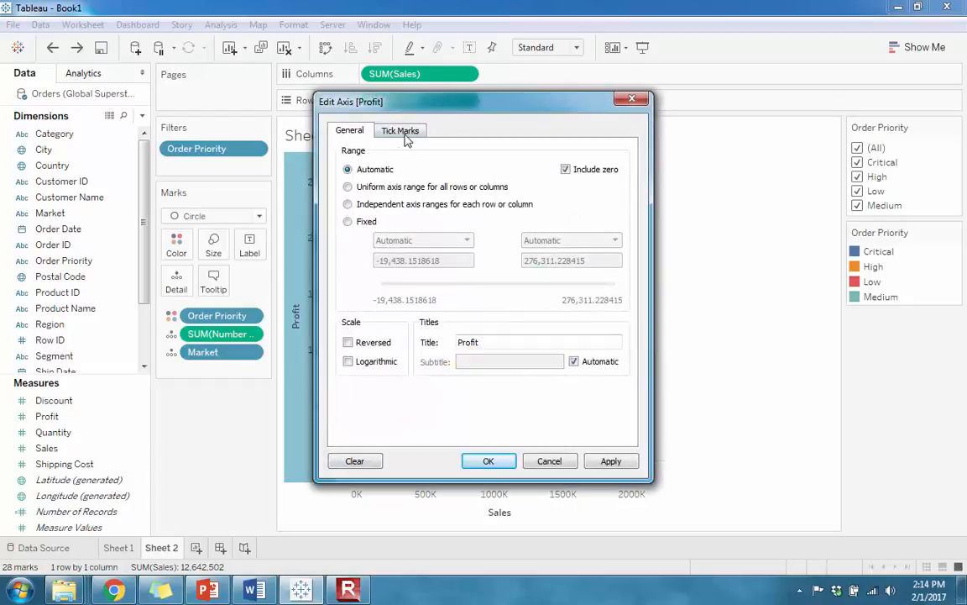
{"action": "left_click", "coordinate": [347, 187]}
{"action": "left_click", "coordinate": [347, 169]}
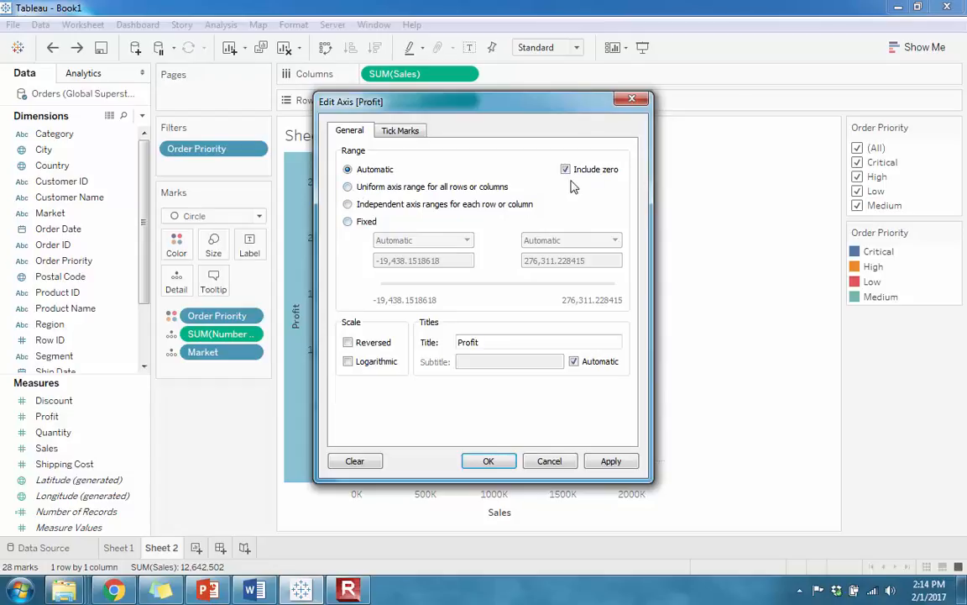
{"action": "left_click_drag", "start_coordinate": [512, 109], "coordinate": [555, 135]}
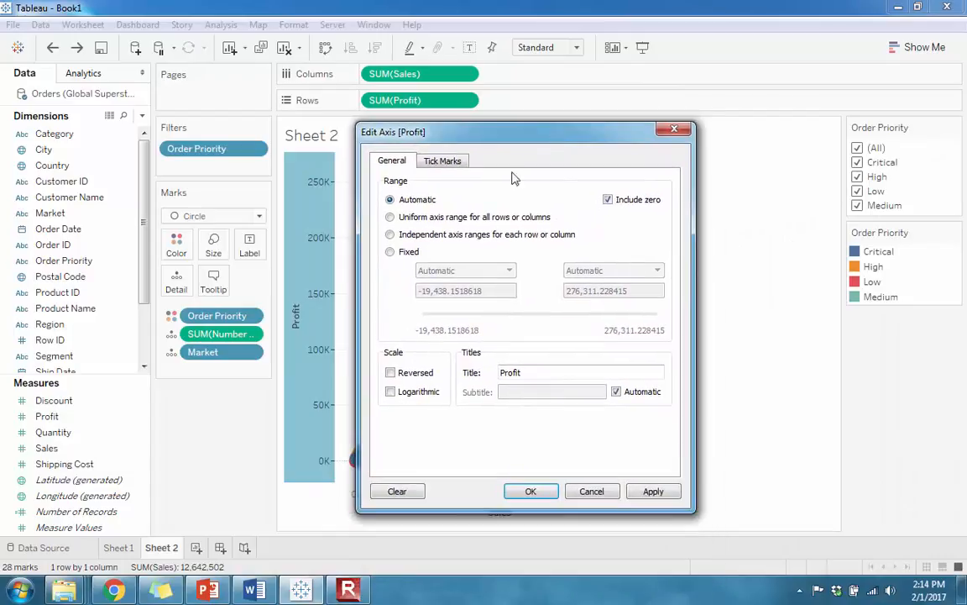
{"action": "left_click", "coordinate": [391, 251]}
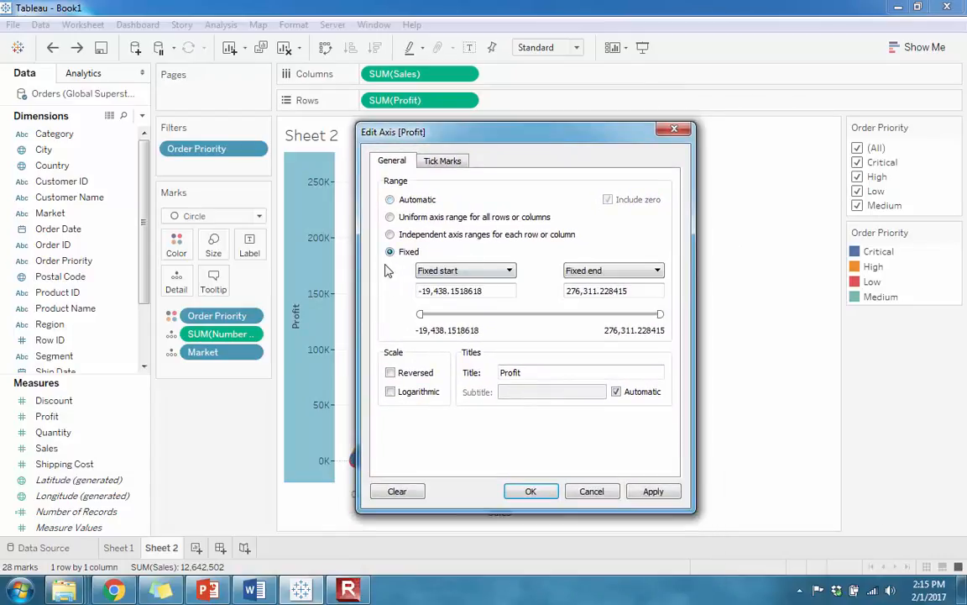
{"action": "left_click", "coordinate": [530, 494]}
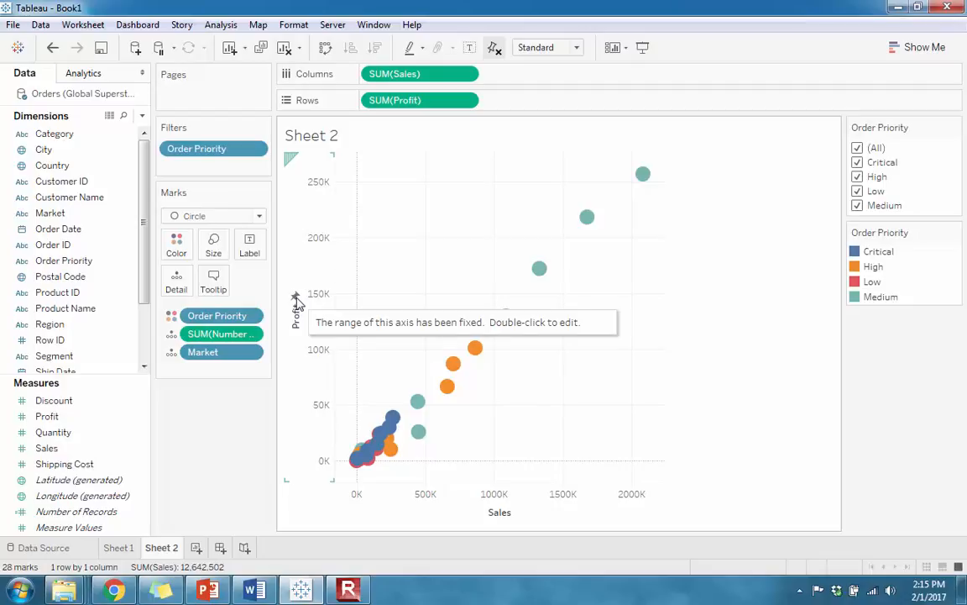
- Edit the pinned Profit axis and set its range back to Automatic
{"action": "double_click", "coordinate": [297, 302]}
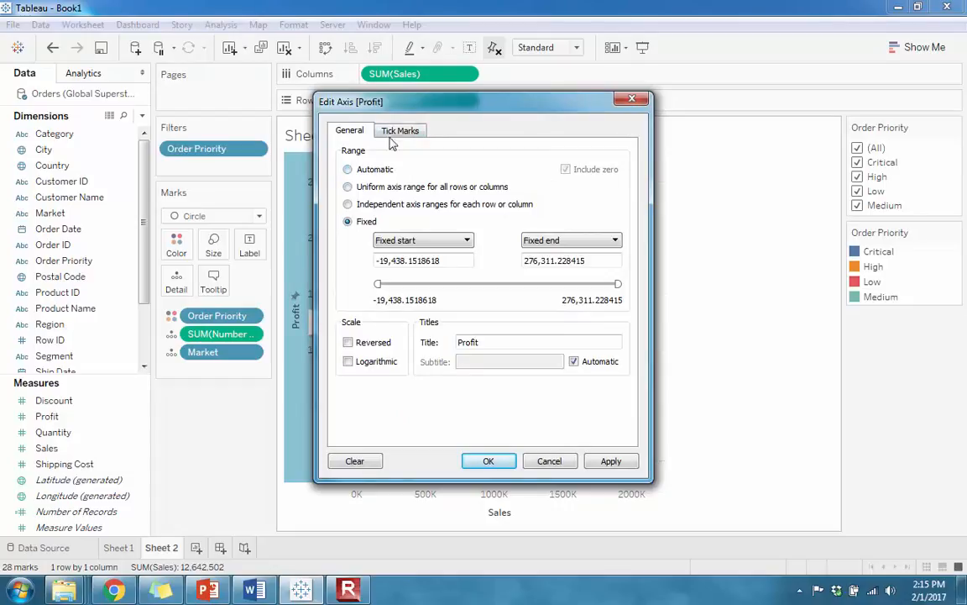
{"action": "left_click", "coordinate": [632, 98]}
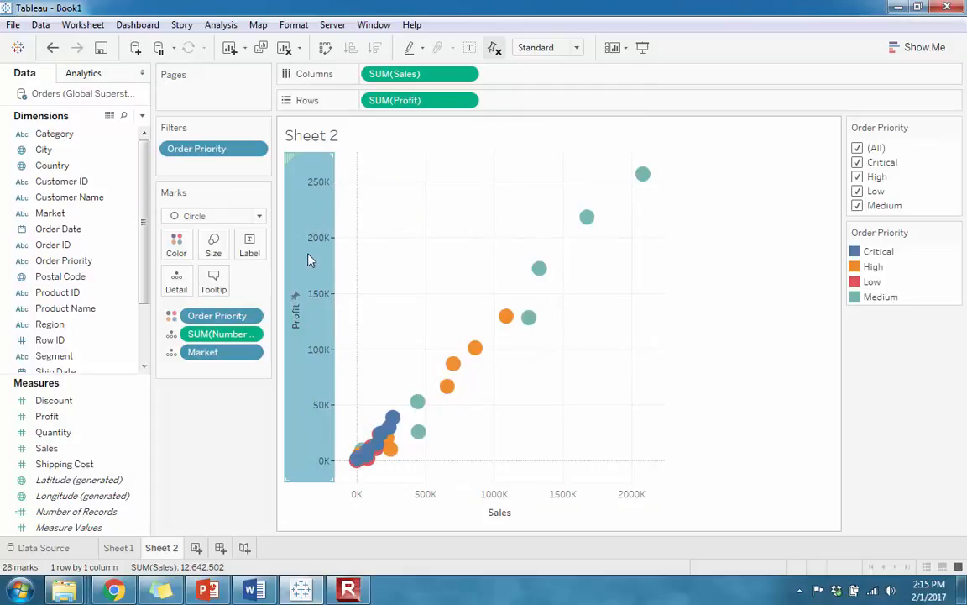
{"action": "double_click", "coordinate": [295, 300]}
{"action": "left_click", "coordinate": [360, 172]}
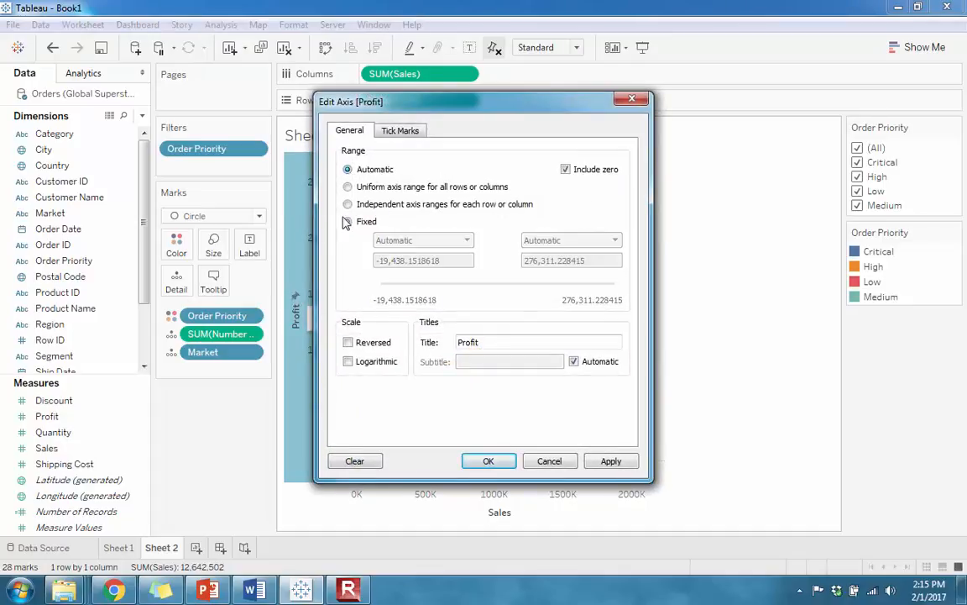
{"action": "left_click", "coordinate": [480, 460]}
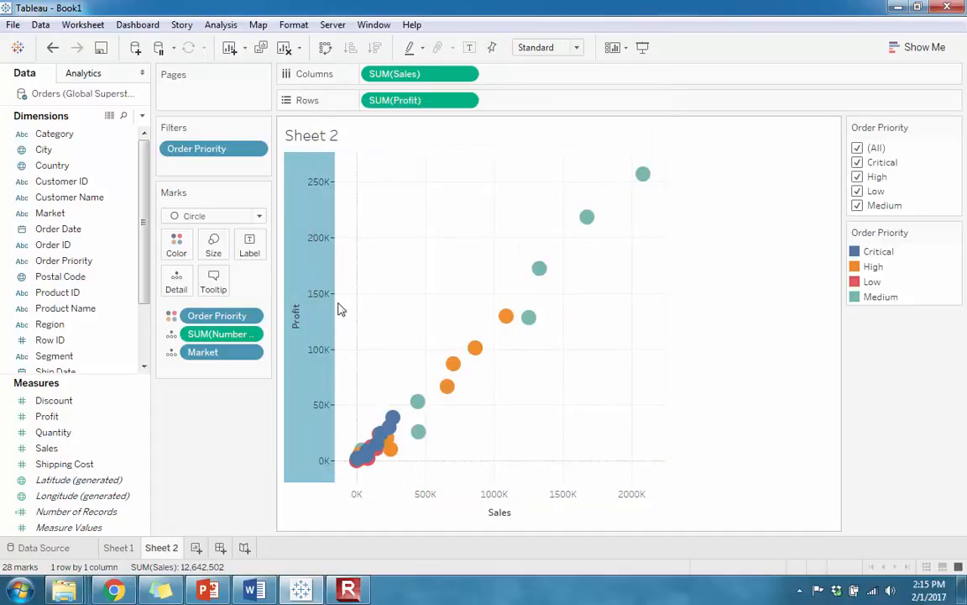